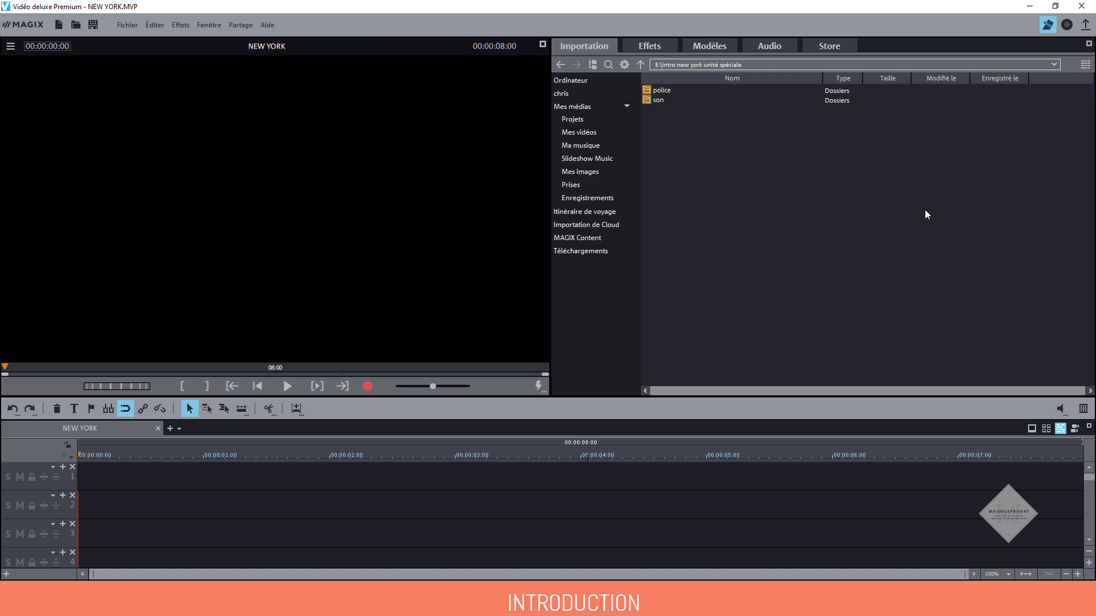
Create two title objects in the preview with the Édition de titres effect, one above the other.
left_click(649, 46)
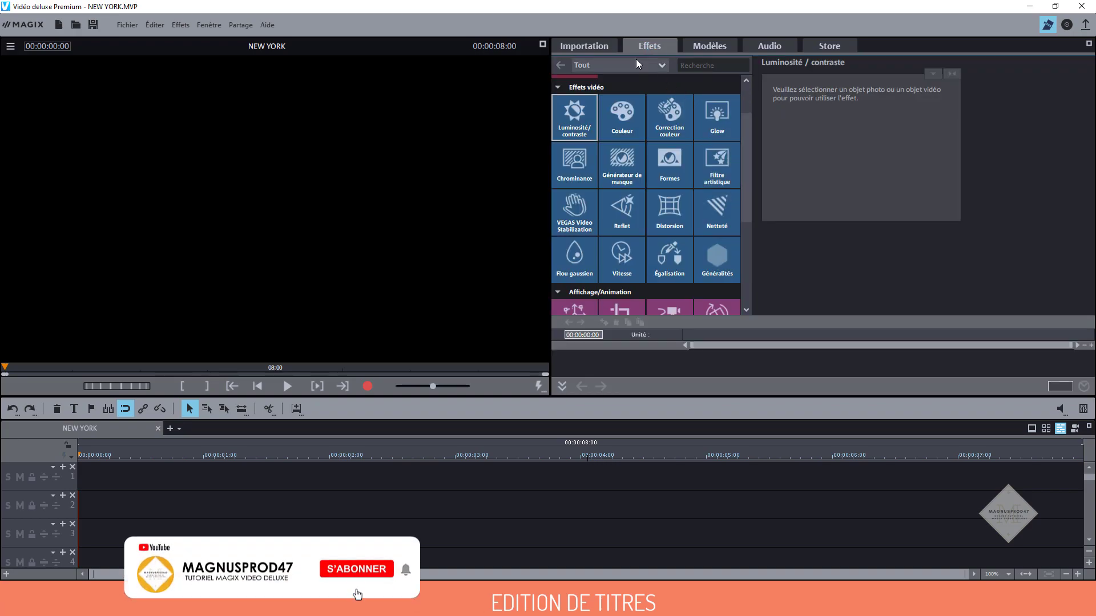
left_click(638, 64)
left_click(591, 80)
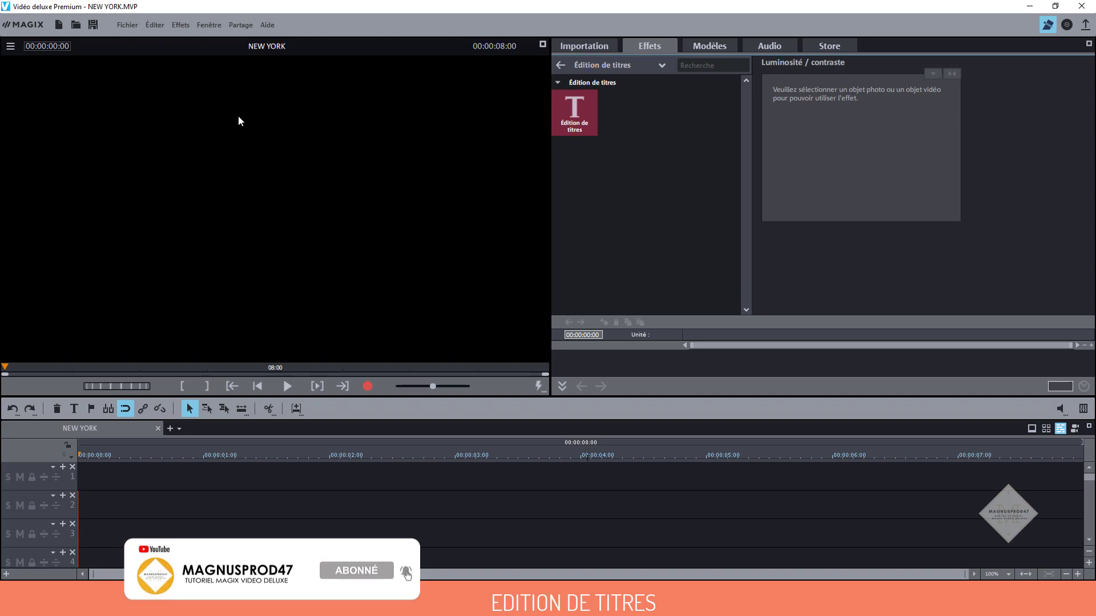
left_click(243, 215)
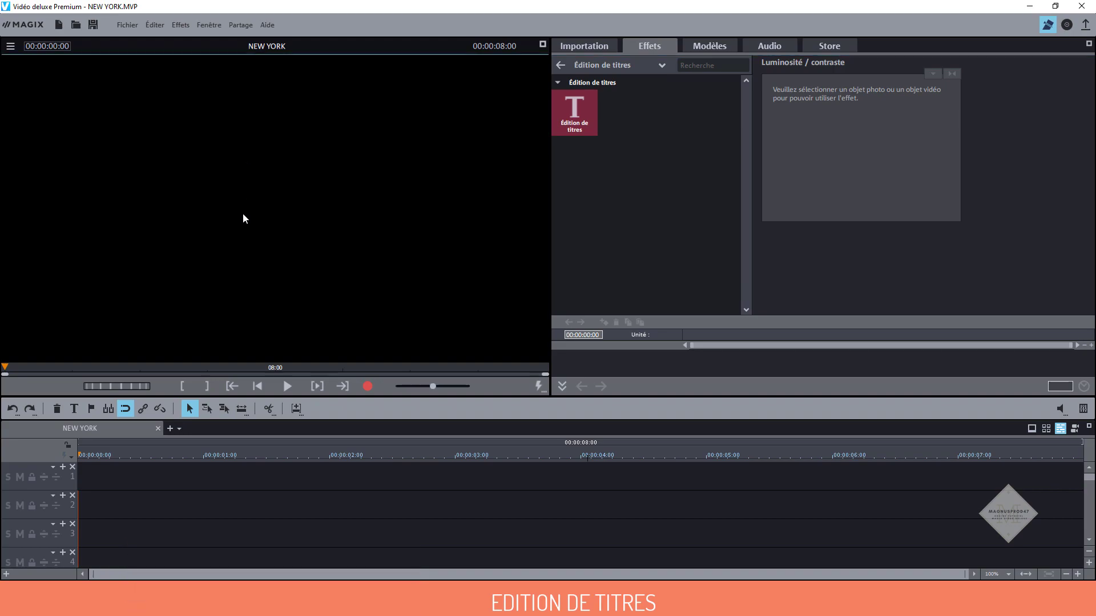
left_click(573, 135)
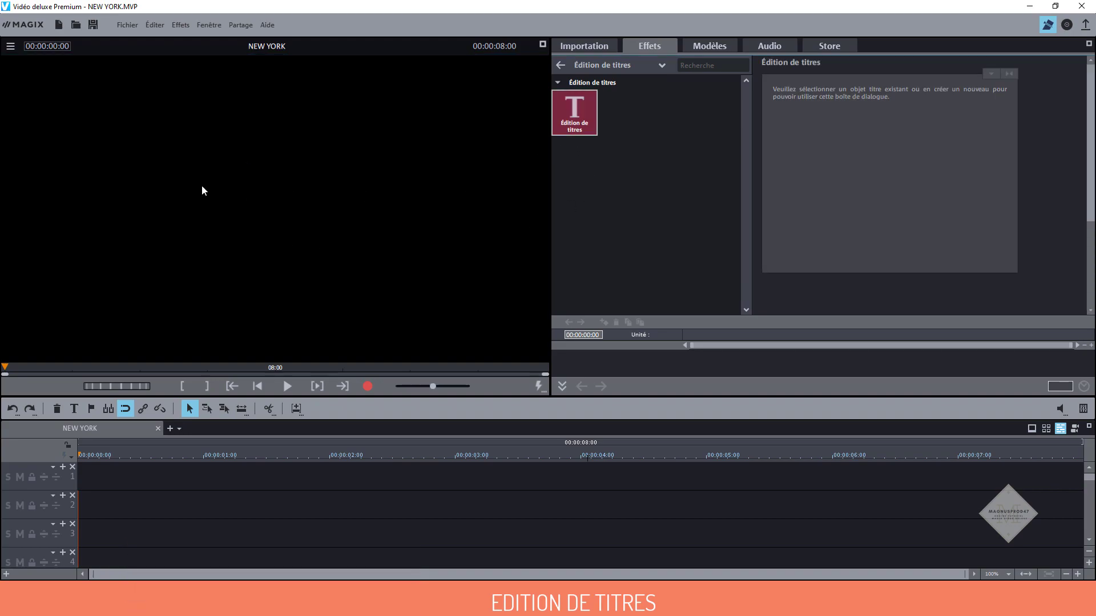
left_click(235, 136)
left_click(258, 218)
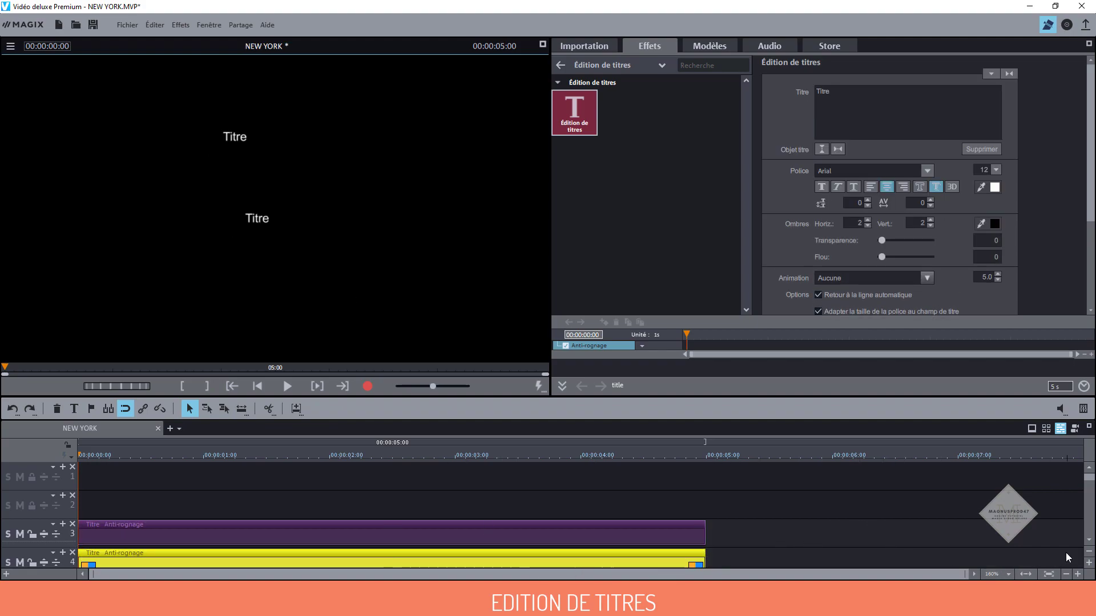
Move both titles onto tracks 1 and 2 at the timeline start and extend them to 18 seconds.
left_click_drag(731, 533, 655, 571)
left_click_drag(561, 524, 538, 469)
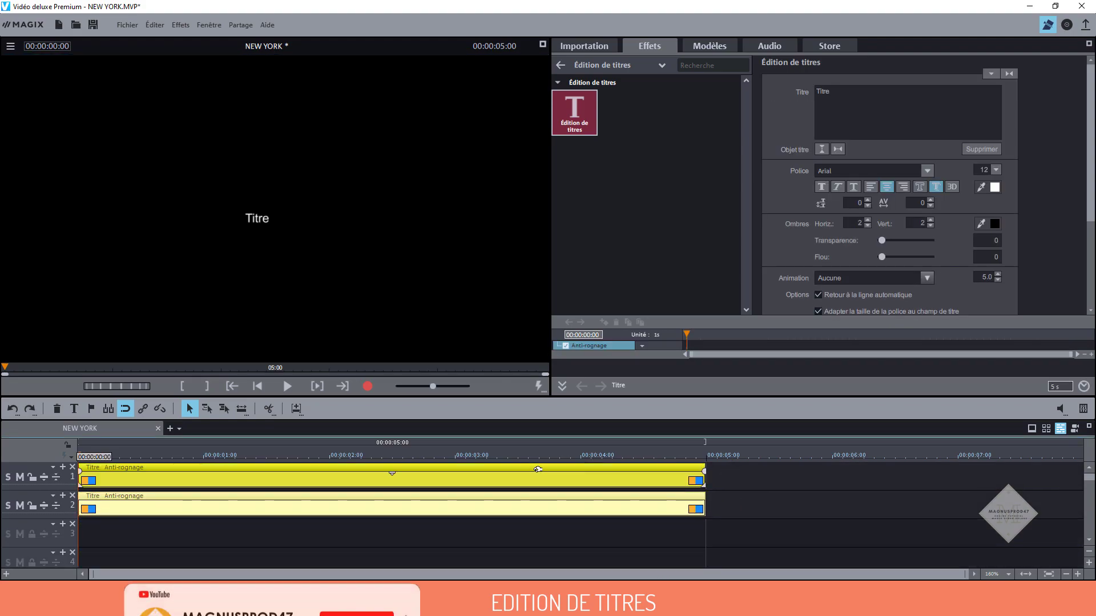
left_click(1067, 574)
left_click(1066, 574)
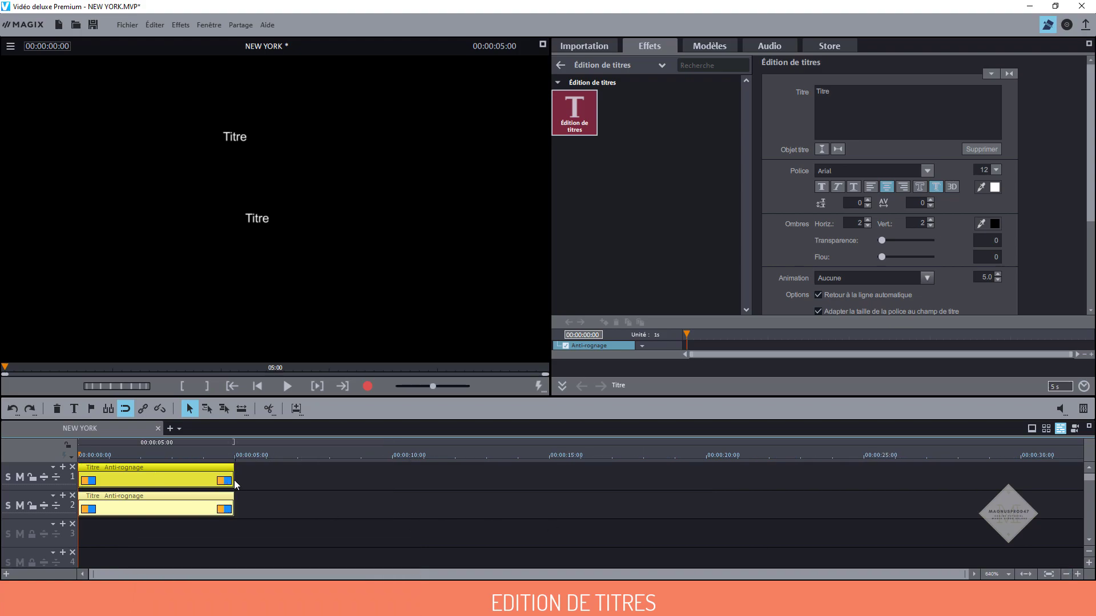
left_click_drag(234, 479, 642, 490)
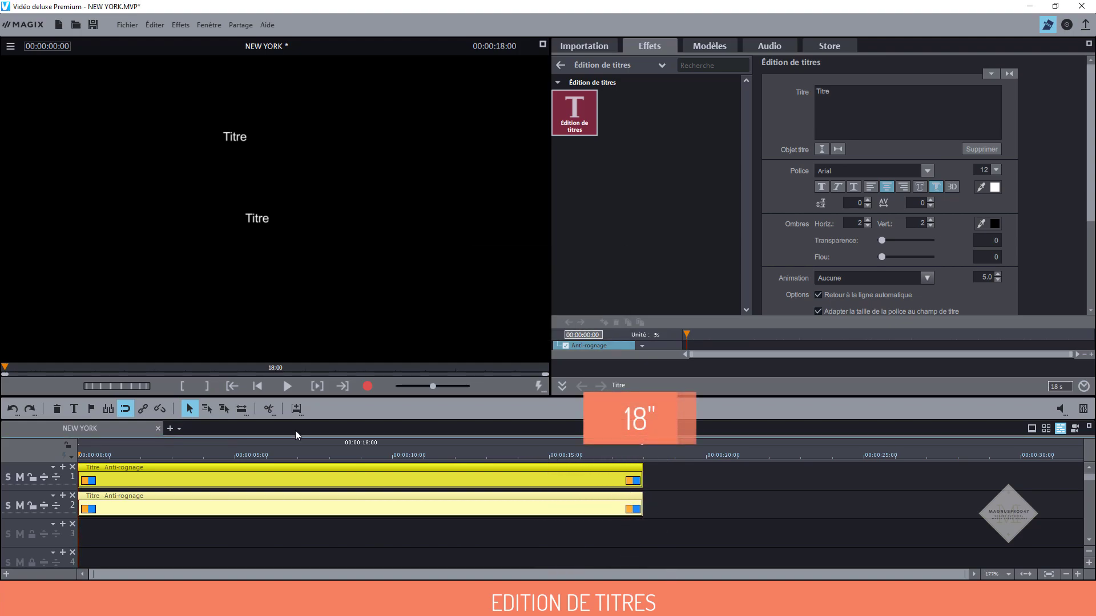
left_click(352, 549)
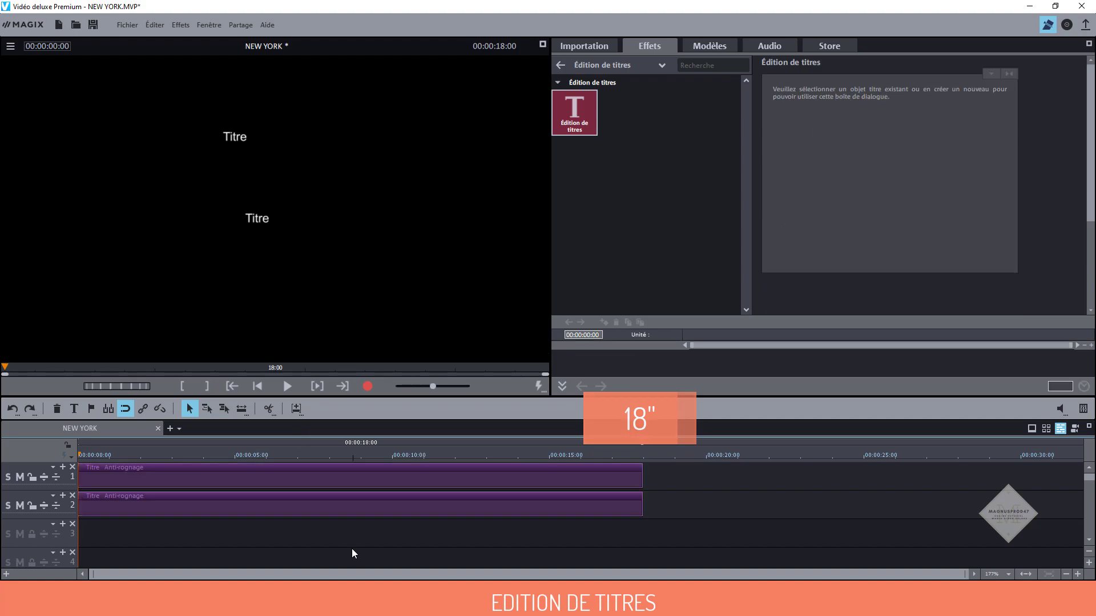
Set the upper title's text to "NEW YORK" and the lower title's text to "UNITÉ SPÉCIALE".
left_click(353, 484)
left_click_drag(869, 92, 807, 93)
type("NEW YORK")
left_click(572, 506)
type("UNIT")
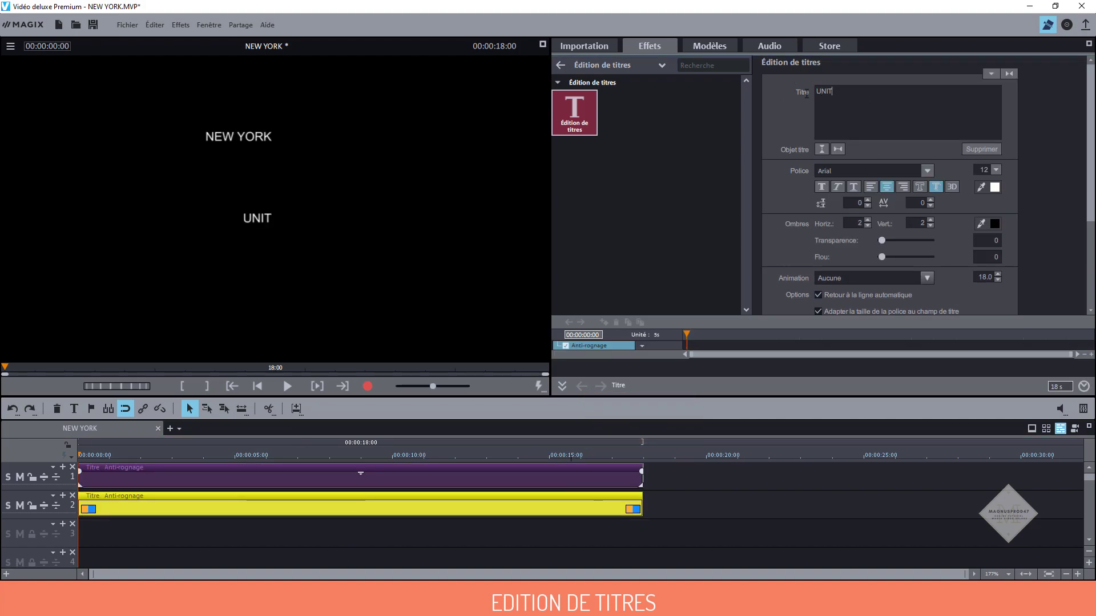
type("É SPÉCIALE")
left_click(538, 529)
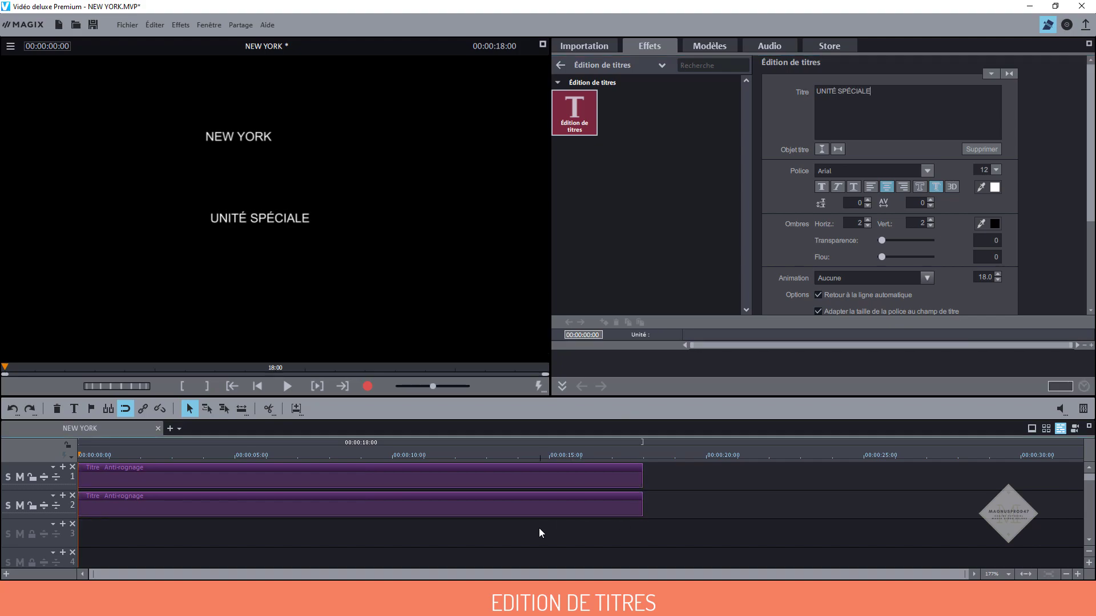
Centre both the NEW YORK and the UNITÉ SPÉCIALE titles horizontally in the frame.
left_click(492, 480)
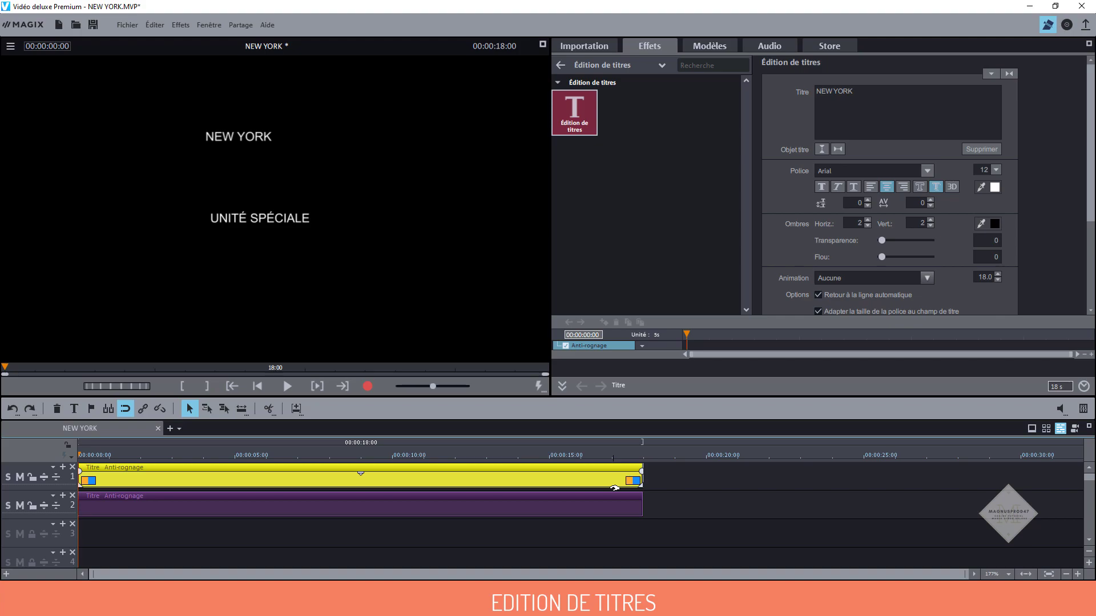
left_click(837, 149)
left_click(409, 514)
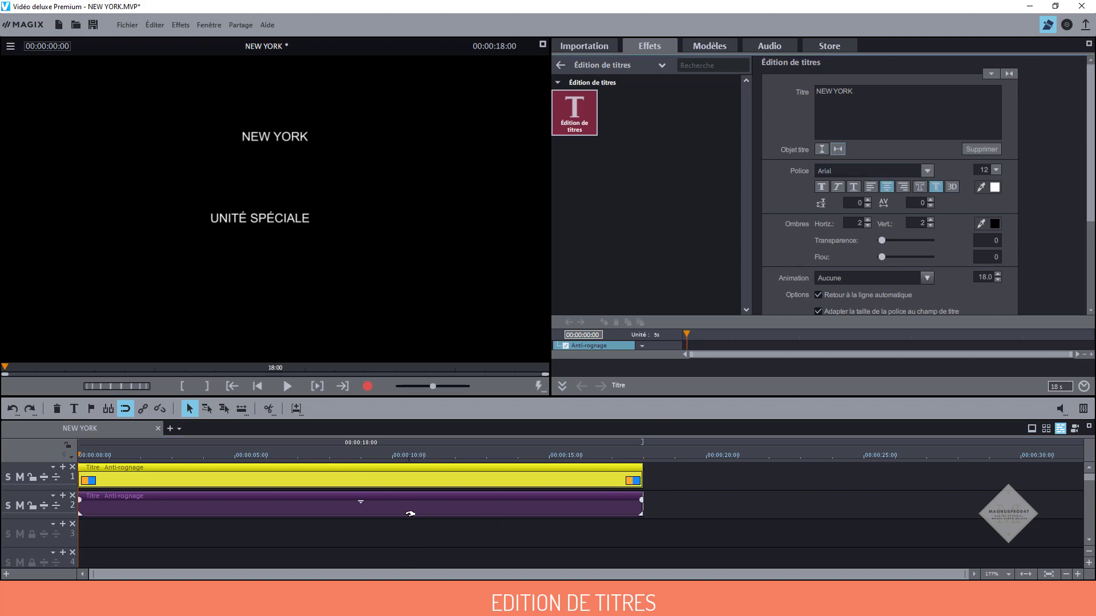
left_click(839, 149)
Set the NEW YORK title's font to Friz Quadrata Std at size 90.
left_click(582, 474)
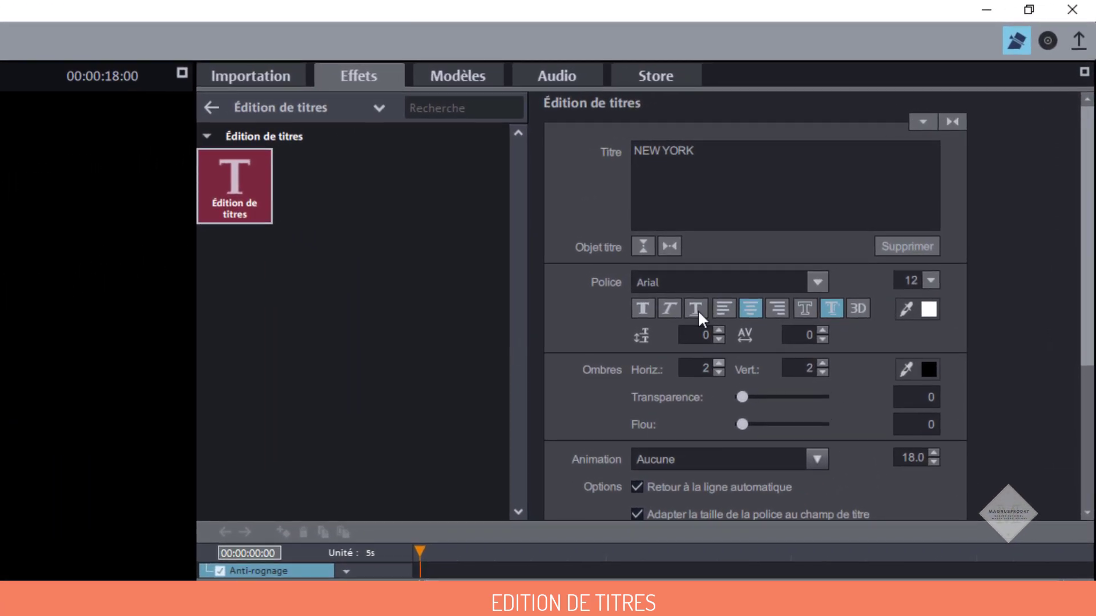
left_click(662, 284)
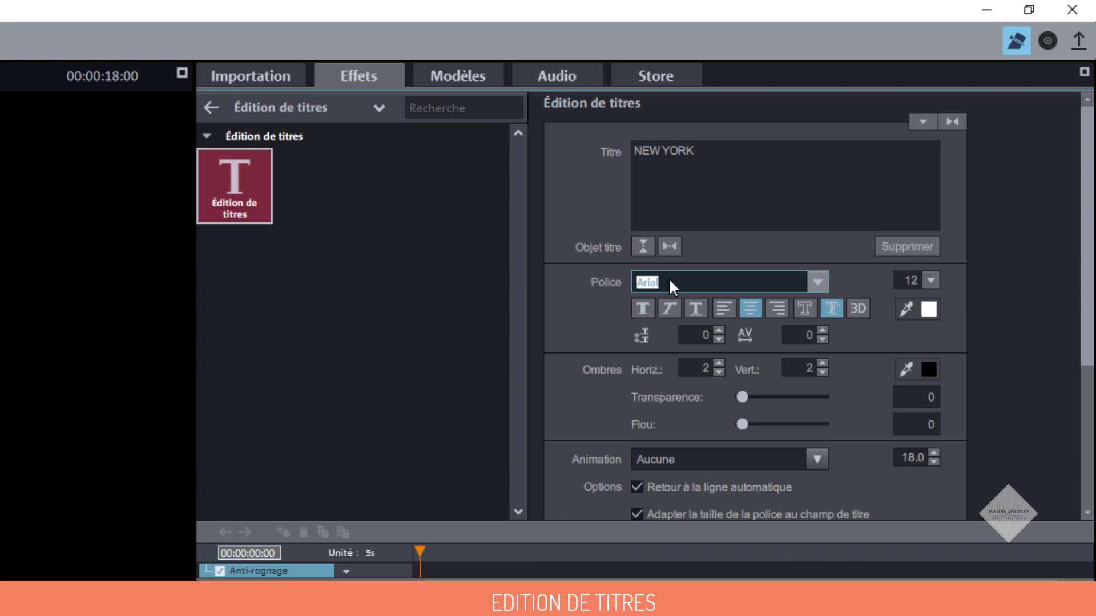
type("FRIZ Quadrata Std")
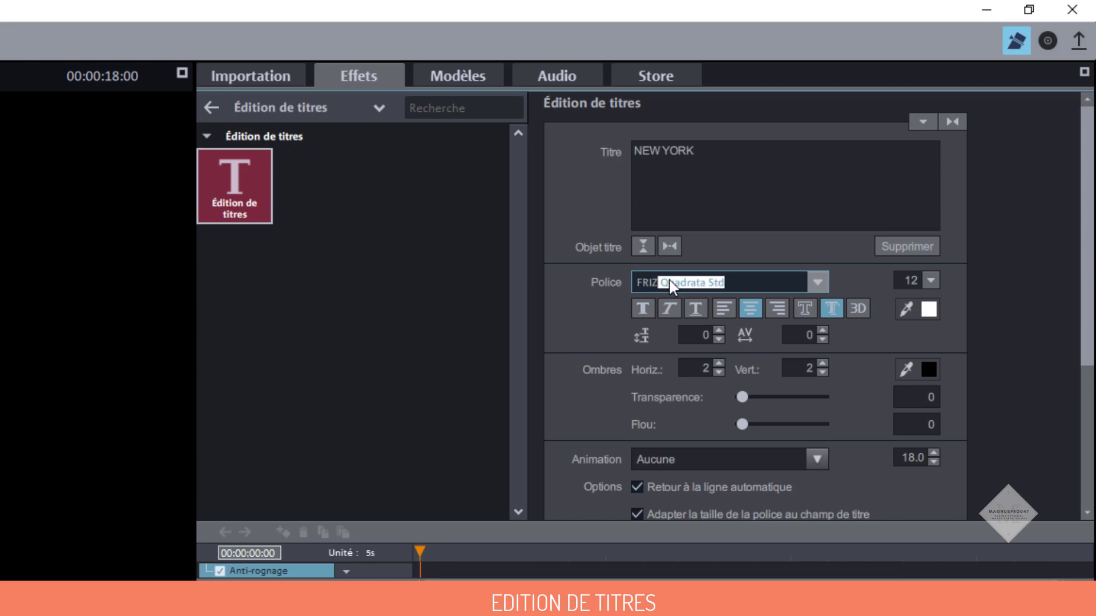
key("Return")
left_click(912, 281)
double_click(913, 281)
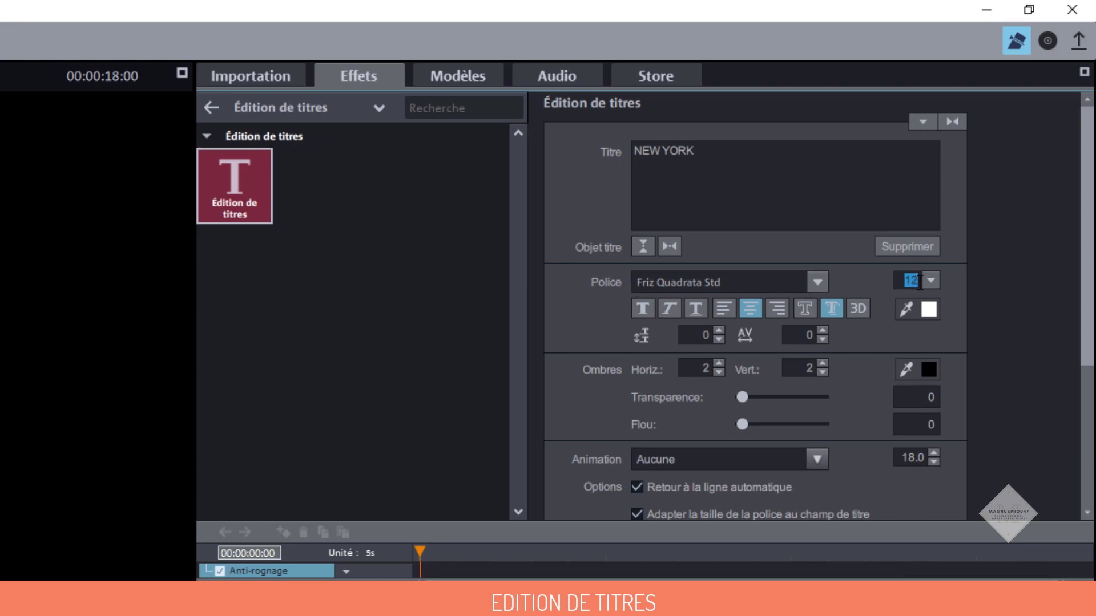
type("90")
key("Return")
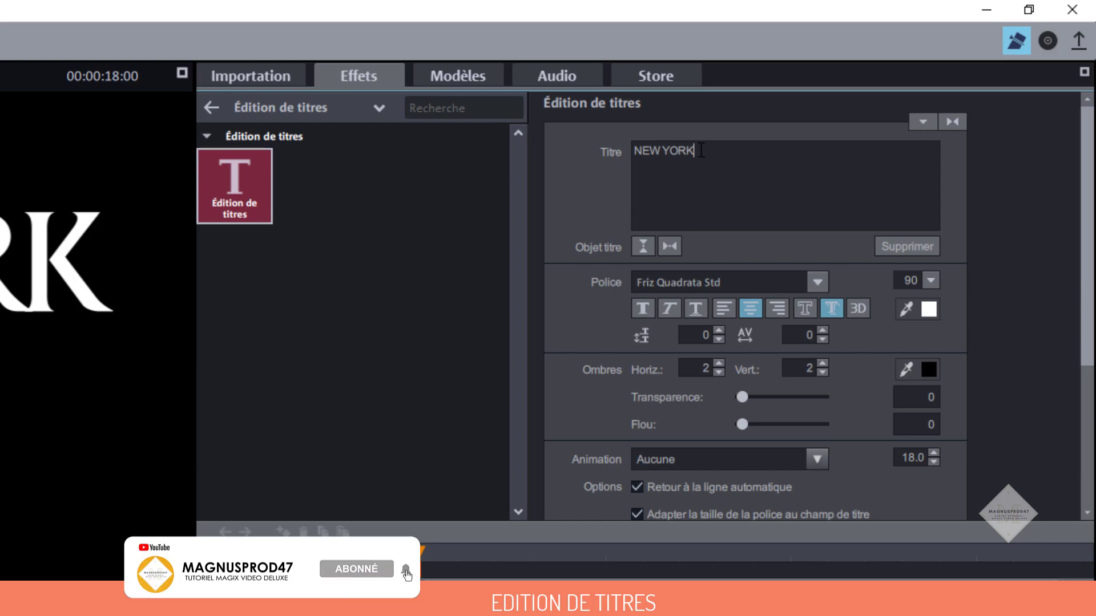
key("Return")
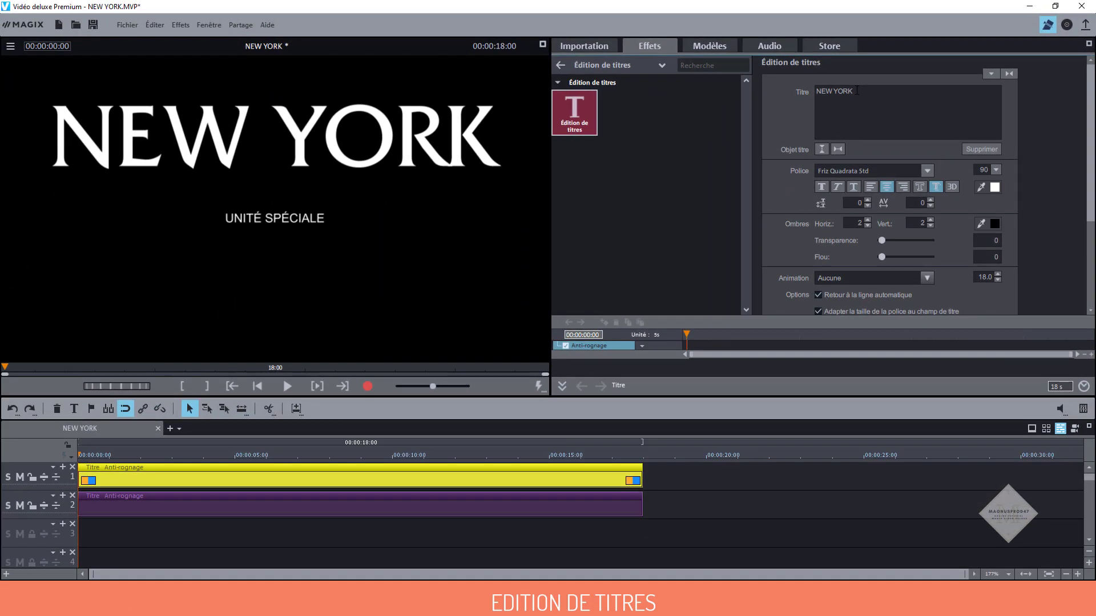
Set the UNITÉ SPÉCIALE title's font to Friz Quadrata Std at size 60.
left_click(362, 509)
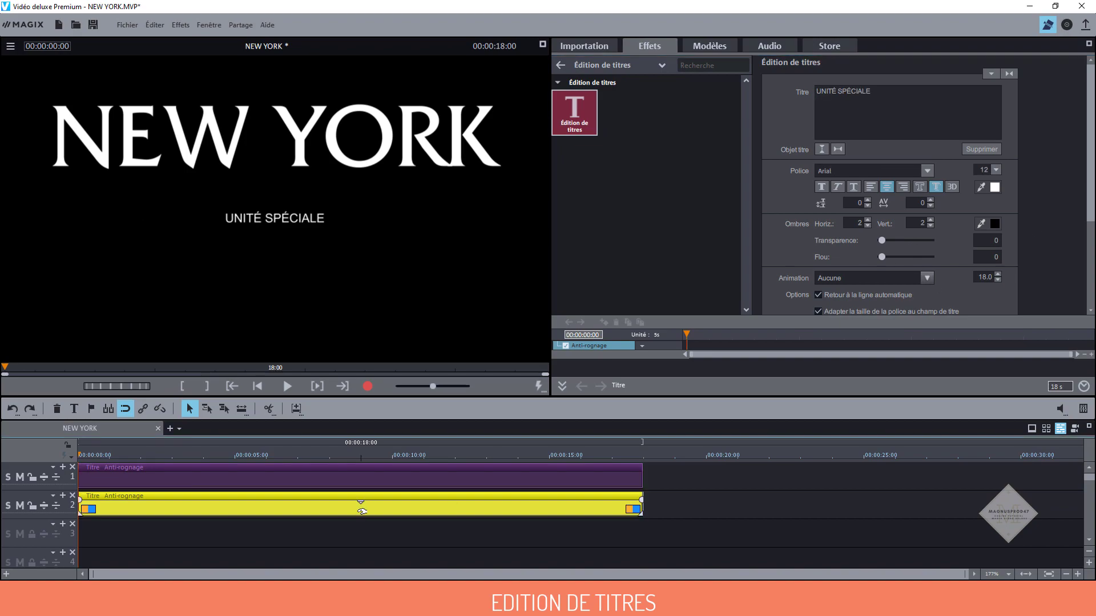
left_click(842, 173)
type("FRIZ Quadrata Std")
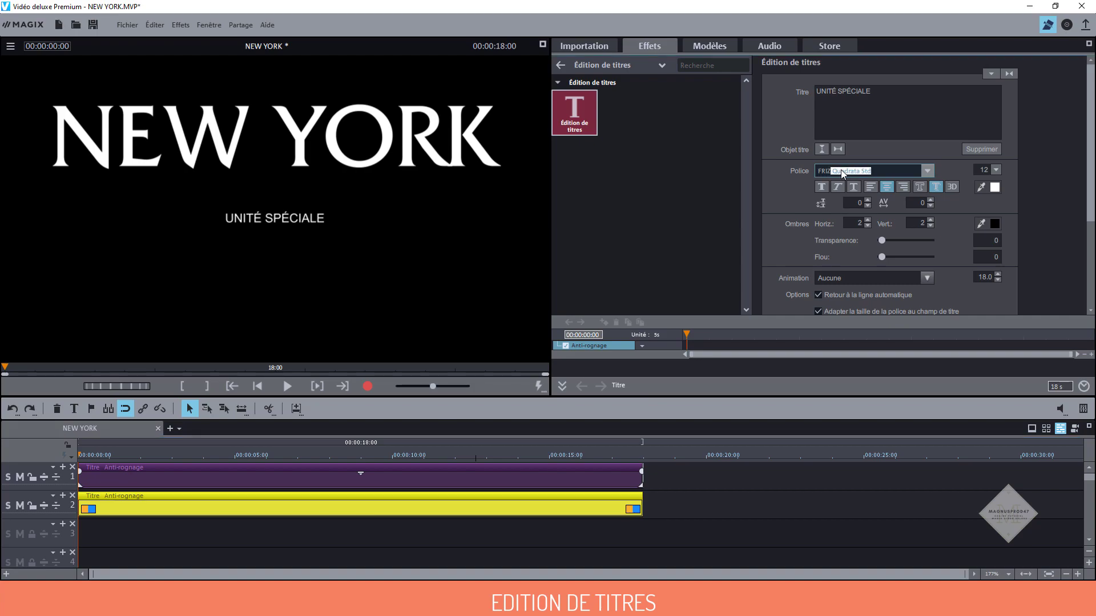
key("Return")
left_click(981, 170)
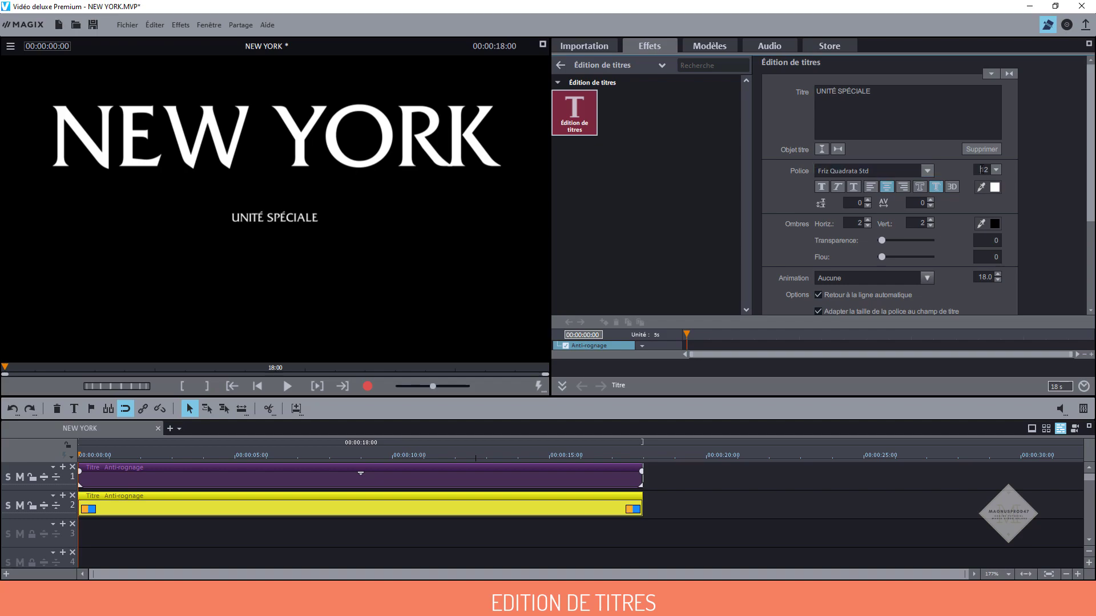
left_click_drag(982, 170, 986, 170)
double_click(984, 169)
type("60")
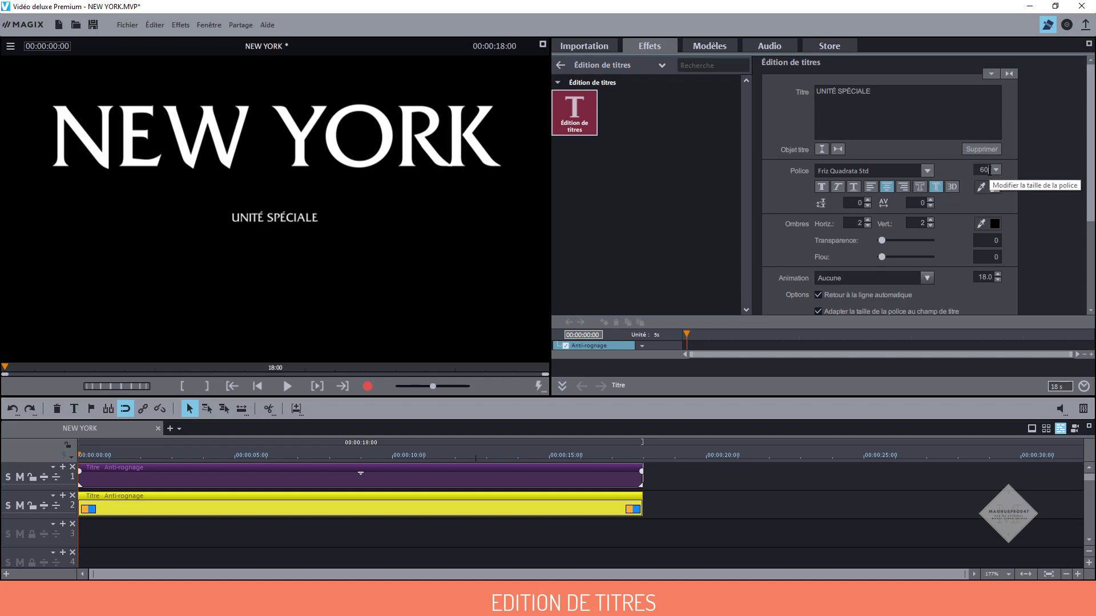
key("Return")
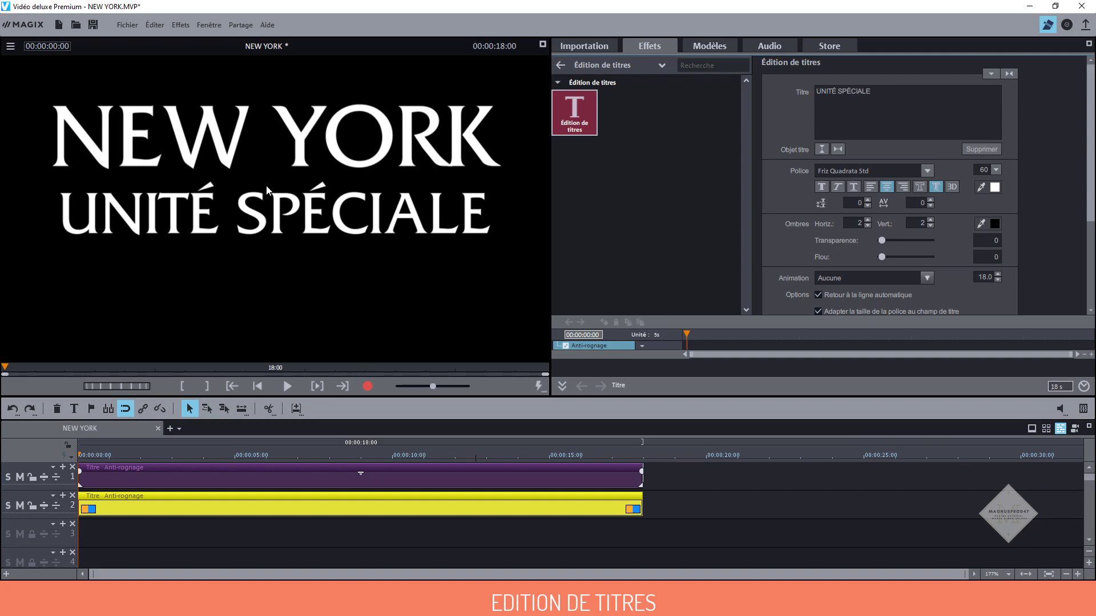
Lower the UNITÉ SPÉCIALE title by setting its vertical position to -100 in the Taille/Position/Rotation effect.
left_click(647, 66)
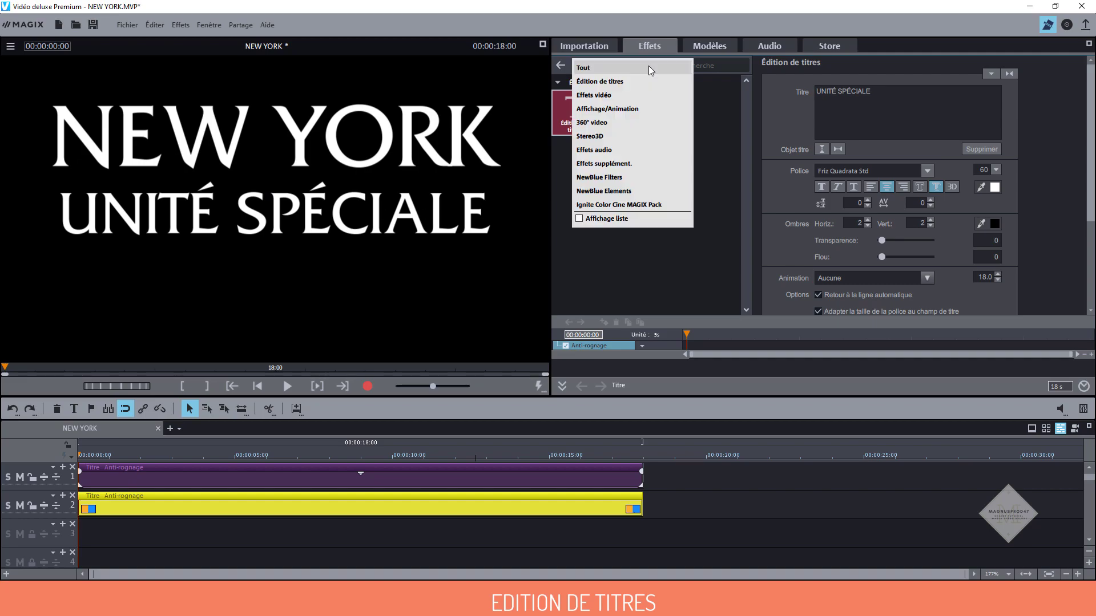
left_click(633, 108)
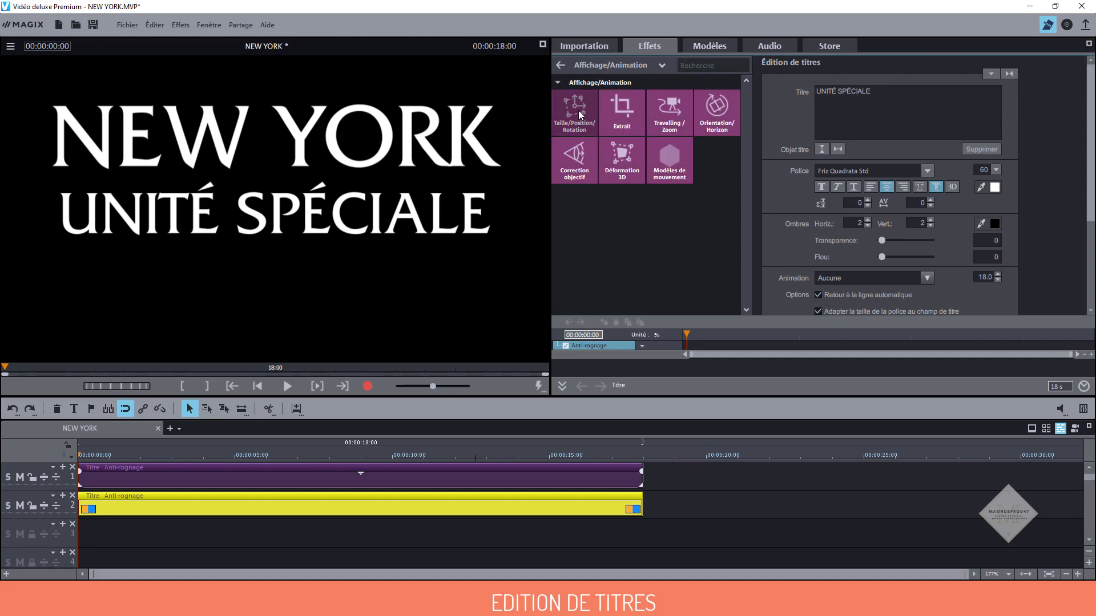
left_click(580, 114)
left_click(775, 89)
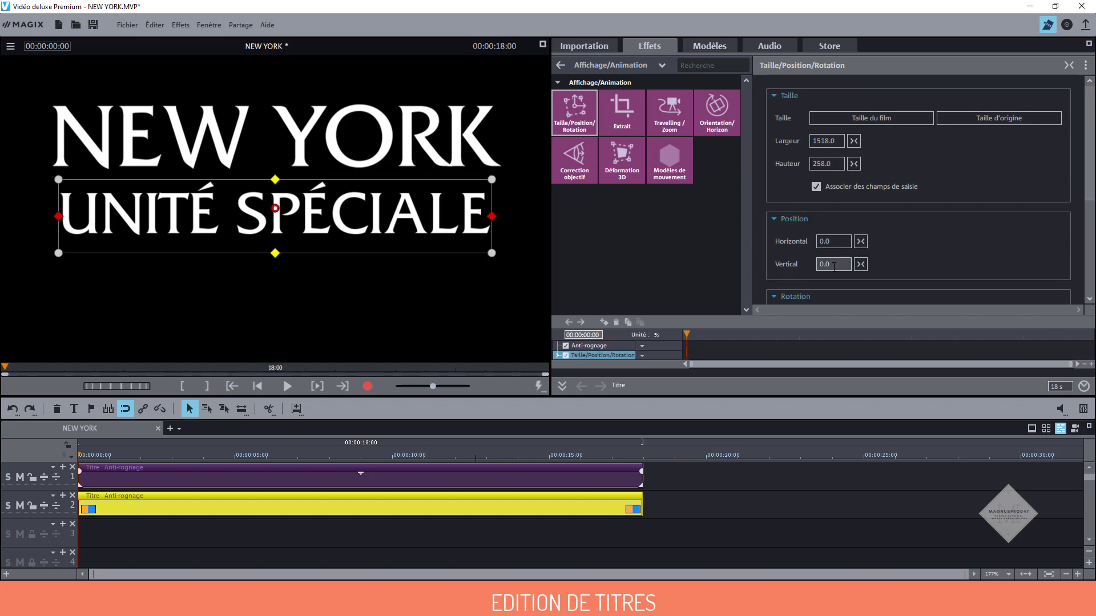
double_click(822, 263)
type("-100")
key("Return")
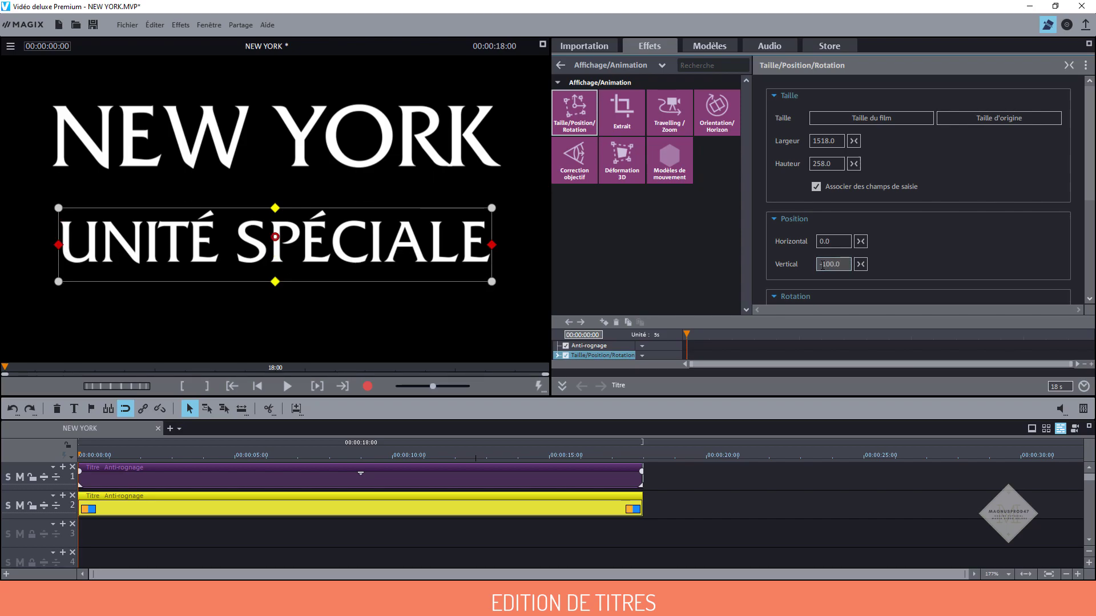
left_click(699, 523)
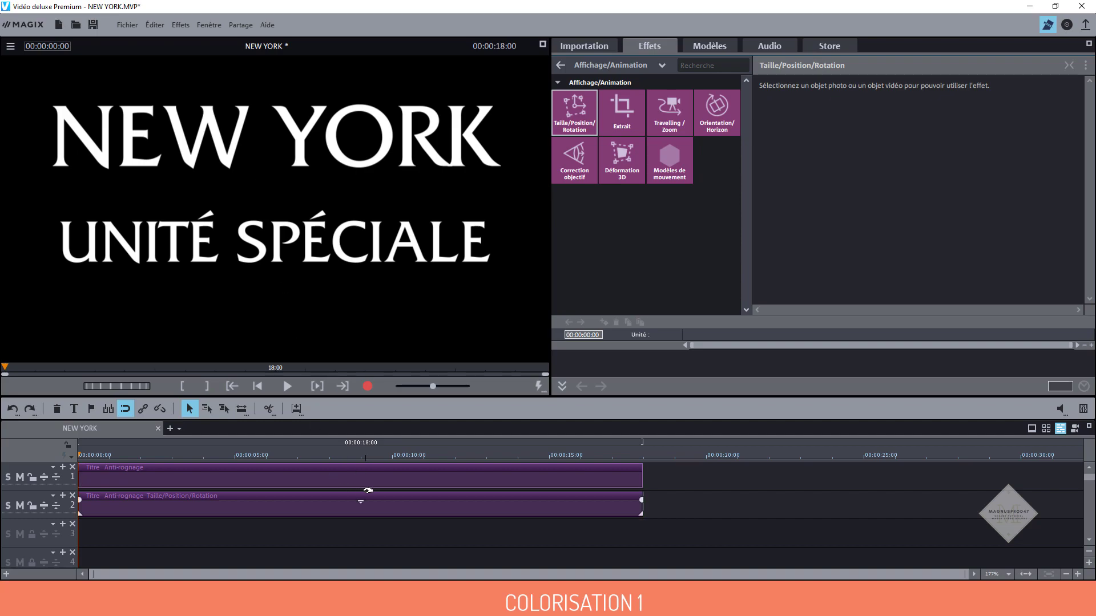
Place snap markers on both titles at 10 seconds and 15 seconds.
left_click(392, 458)
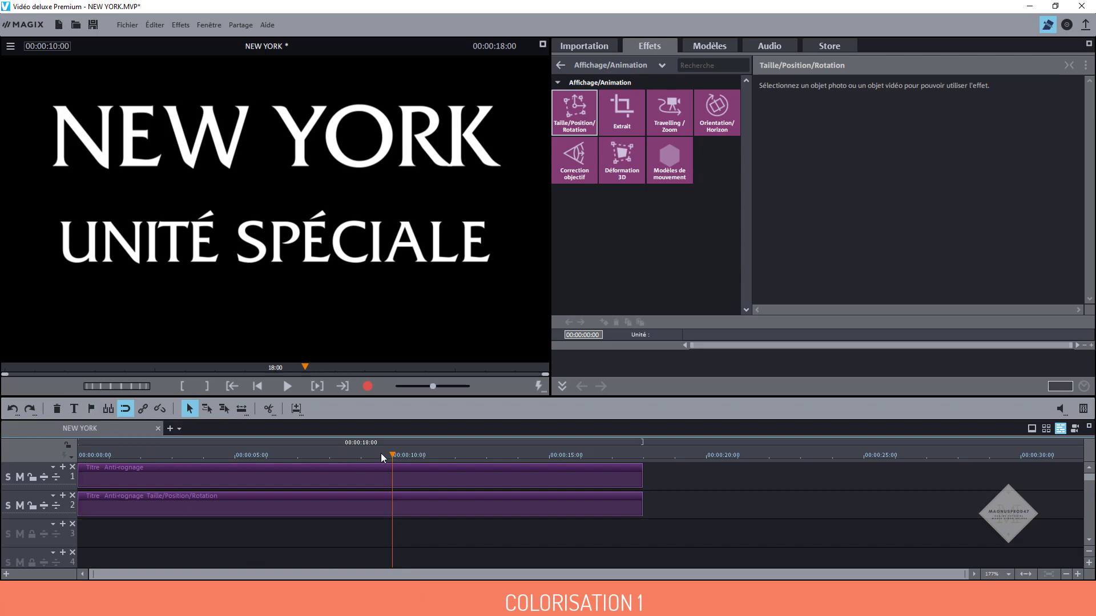
left_click_drag(392, 457, 547, 467)
key("Right")
key("Left")
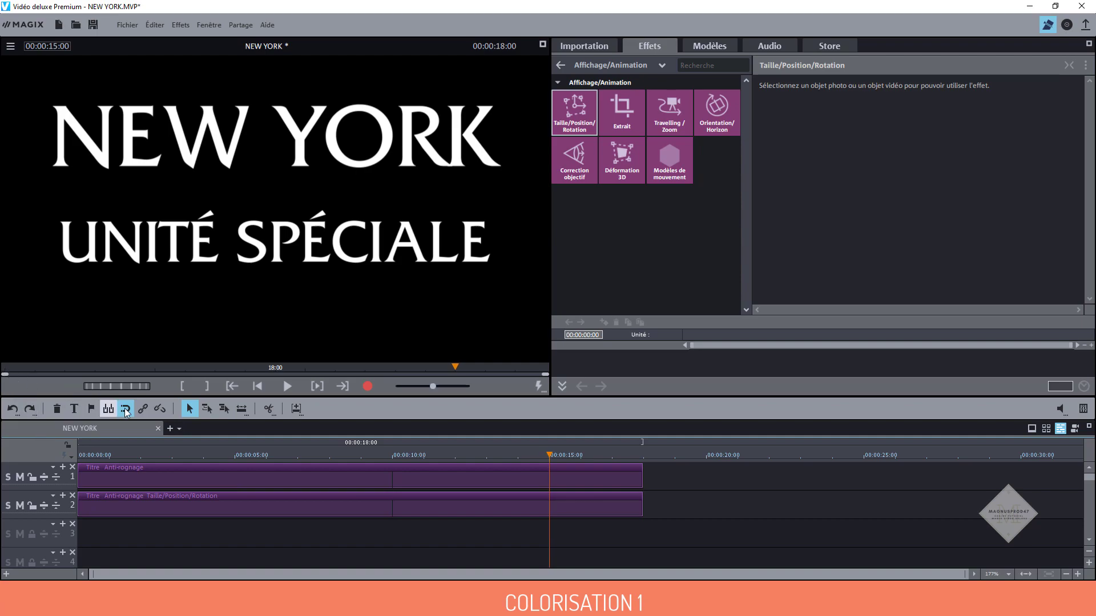
left_click(108, 409)
Change the text colour of both titles to black by setting R, G and B to 0.00.
left_click(662, 66)
left_click(630, 80)
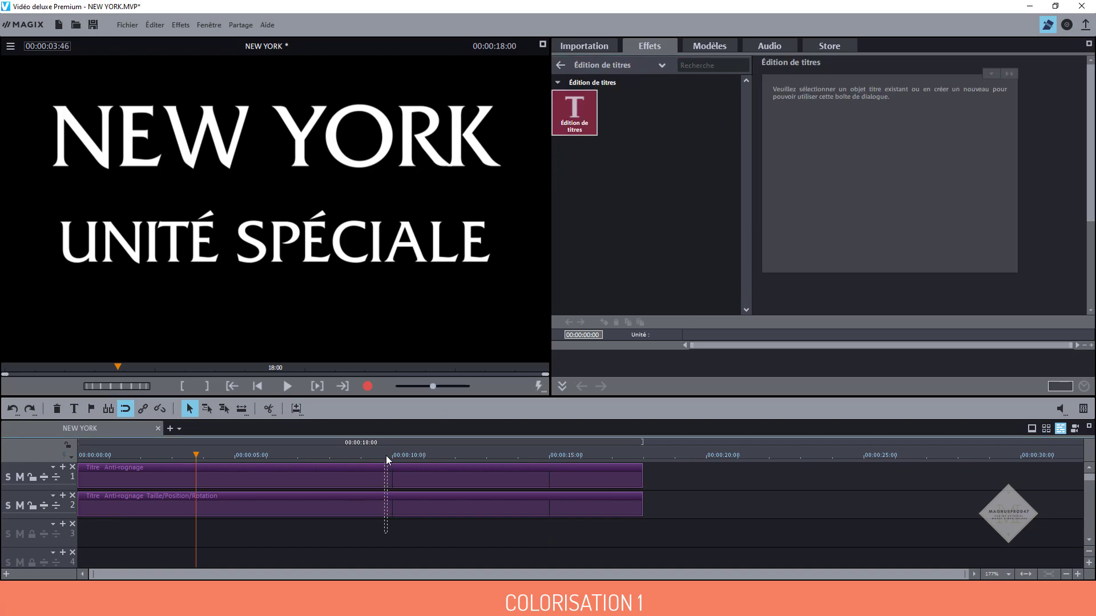
left_click(386, 469)
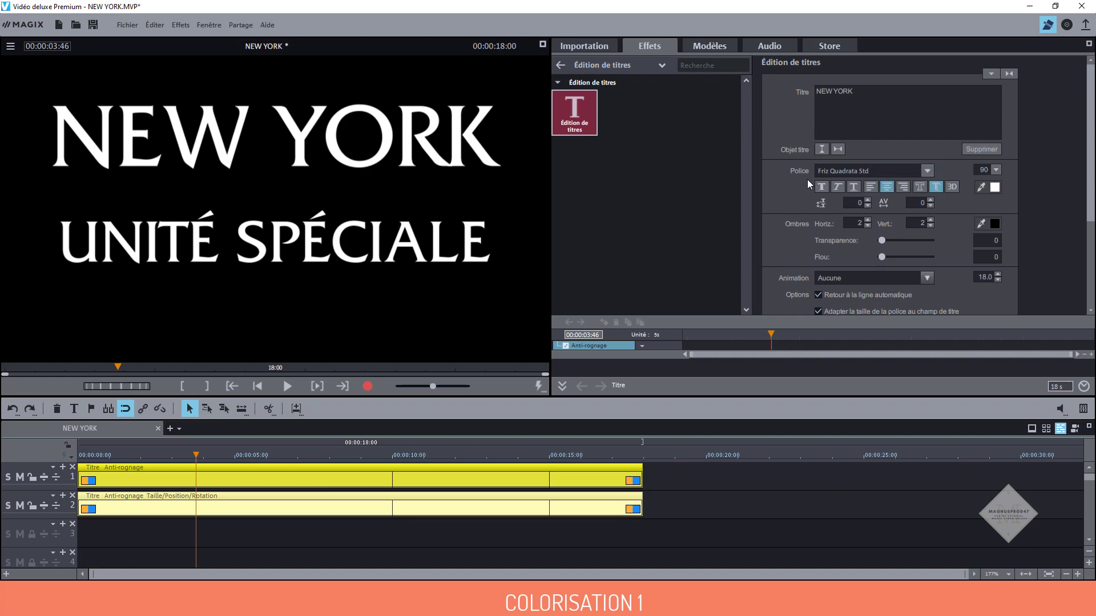
left_click(996, 188)
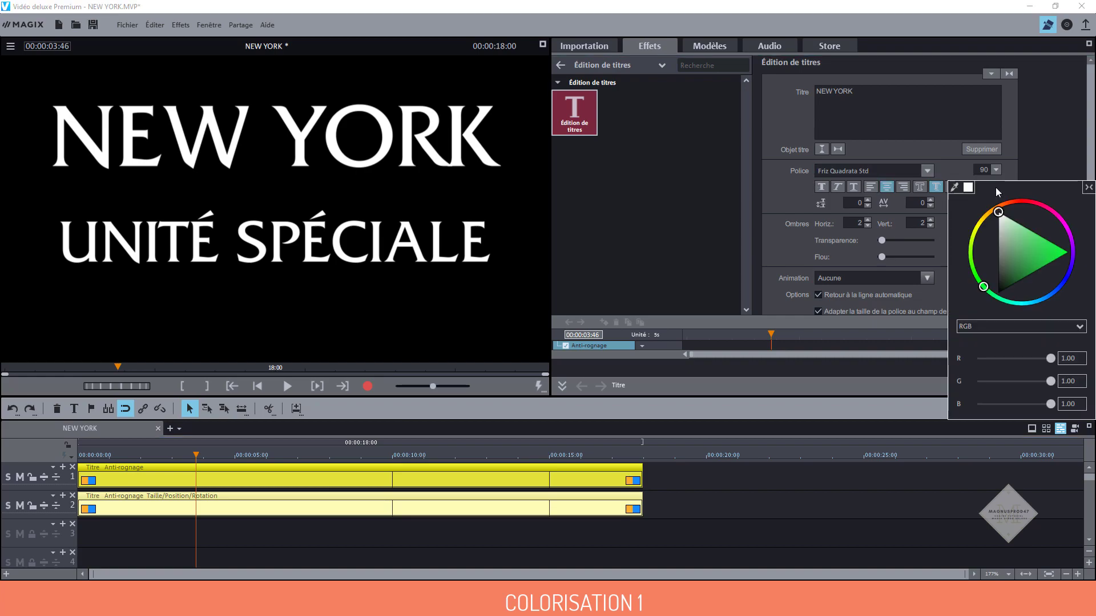
left_click_drag(1051, 360, 960, 359)
left_click_drag(1051, 382, 962, 381)
left_click_drag(1051, 404, 961, 402)
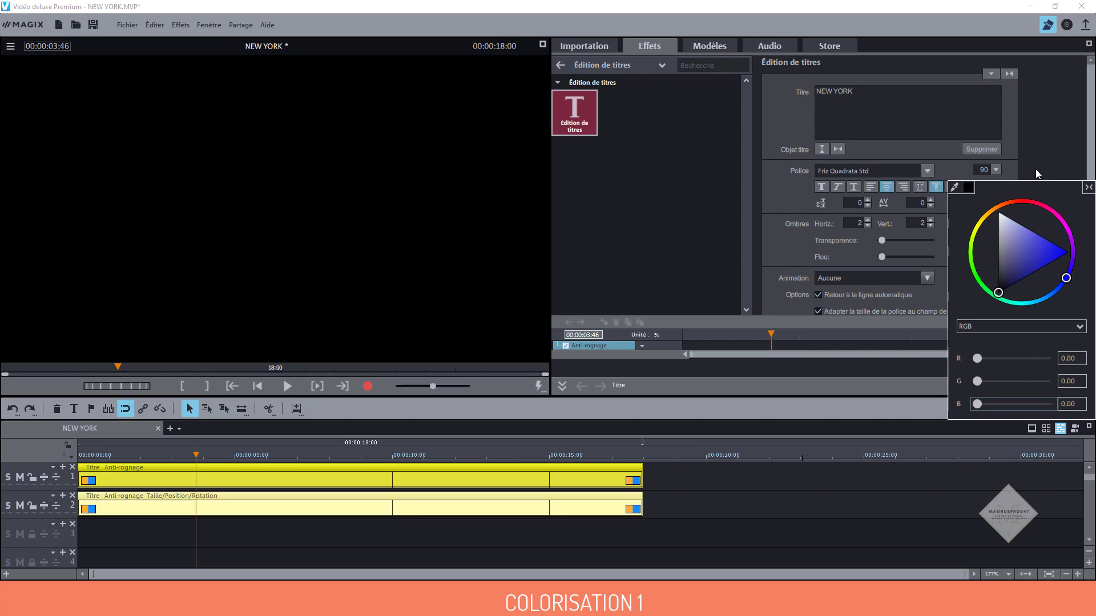
Set the shadow offset of both titles to 3 horizontally and 3 vertically.
left_click(794, 200)
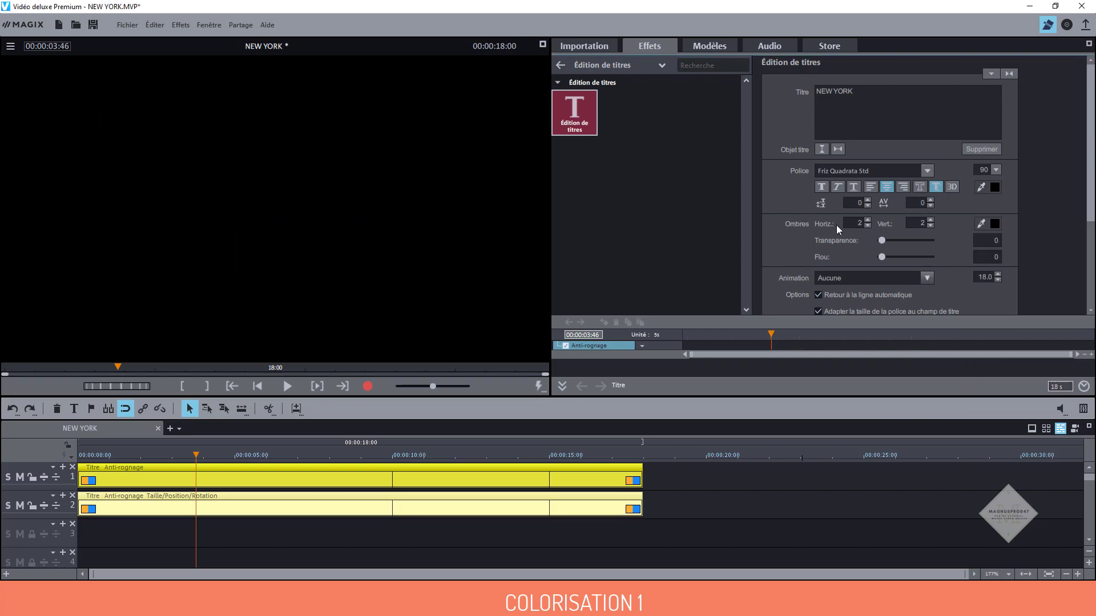
left_click(868, 221)
left_click(929, 220)
Change the shadow colour of both titles to white by setting R, G and B to 1.00.
left_click(995, 224)
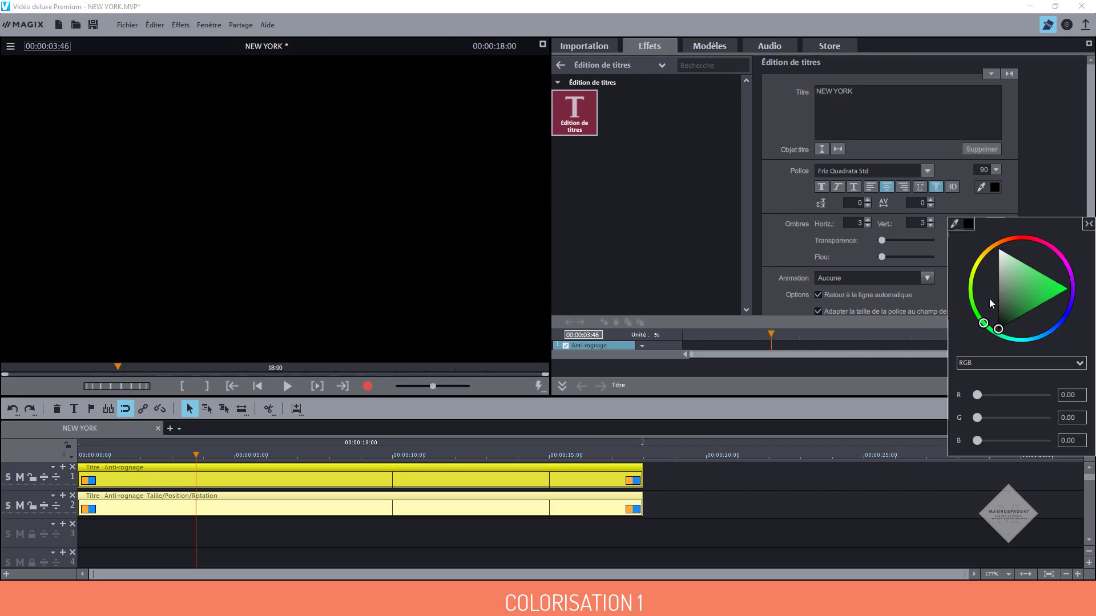
left_click_drag(977, 394, 1069, 395)
left_click_drag(977, 418, 1069, 419)
left_click_drag(977, 440, 1077, 443)
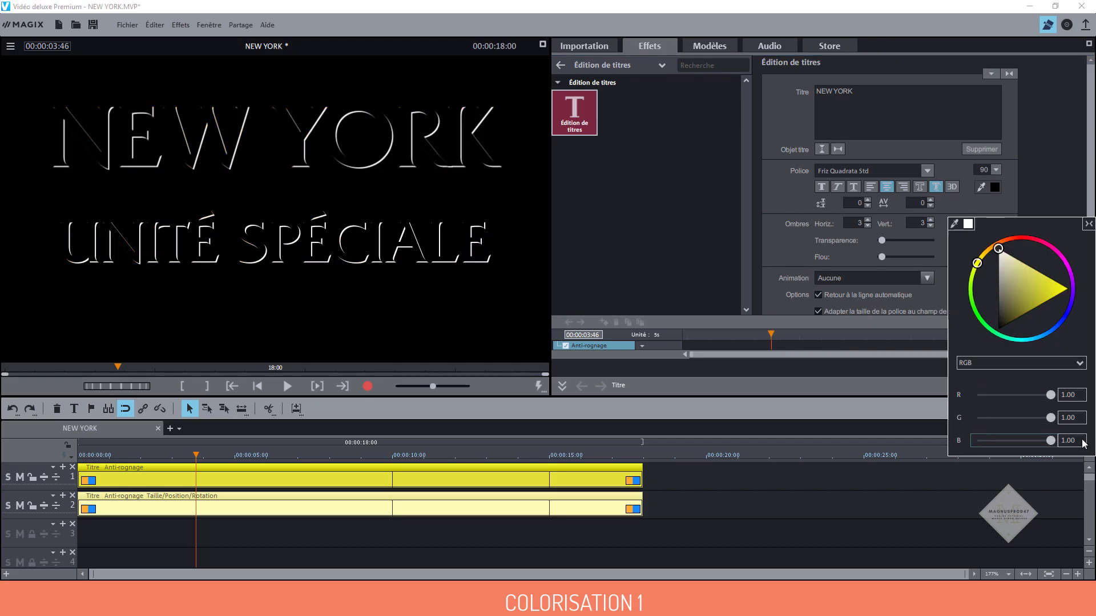
left_click(1050, 177)
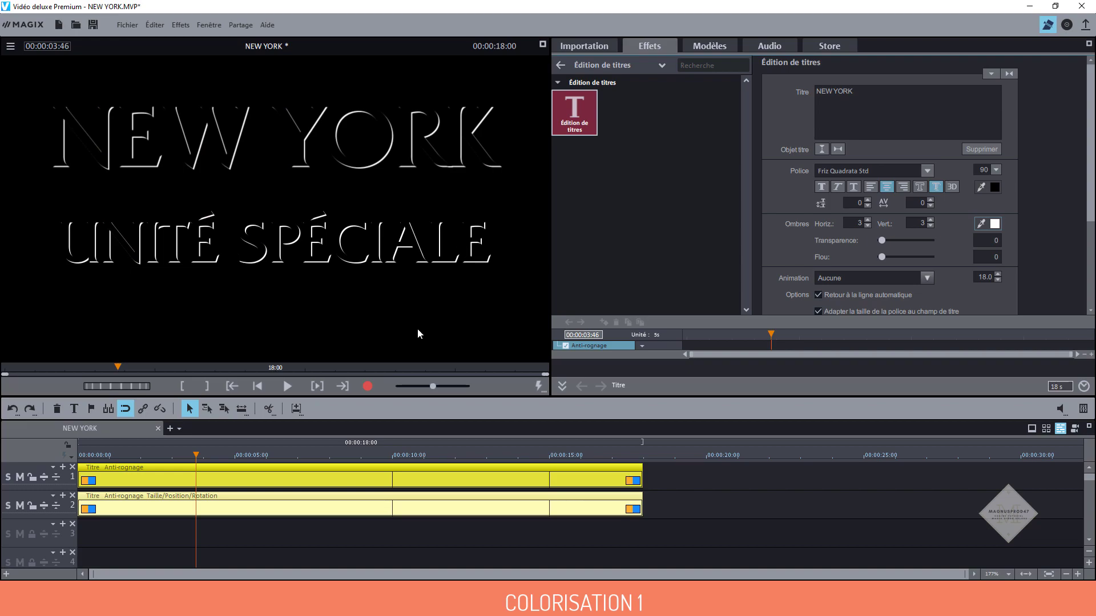
With the playhead at 15 seconds, apply the Taille/Position/Rotation effect to the NEW YORK title alone.
left_click(549, 457)
left_click(549, 457)
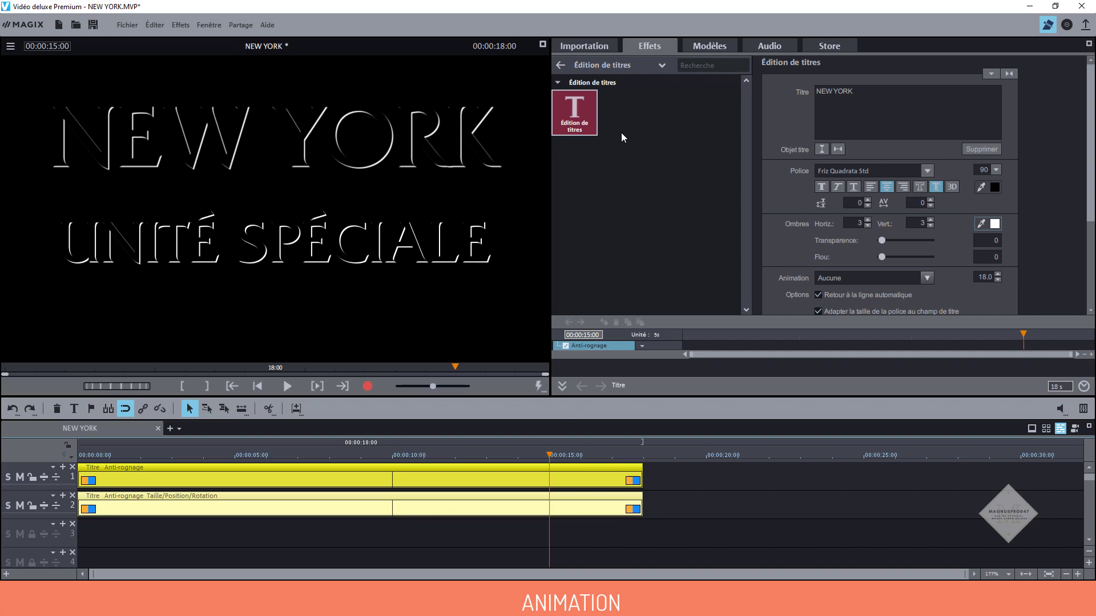
left_click(662, 65)
left_click(622, 108)
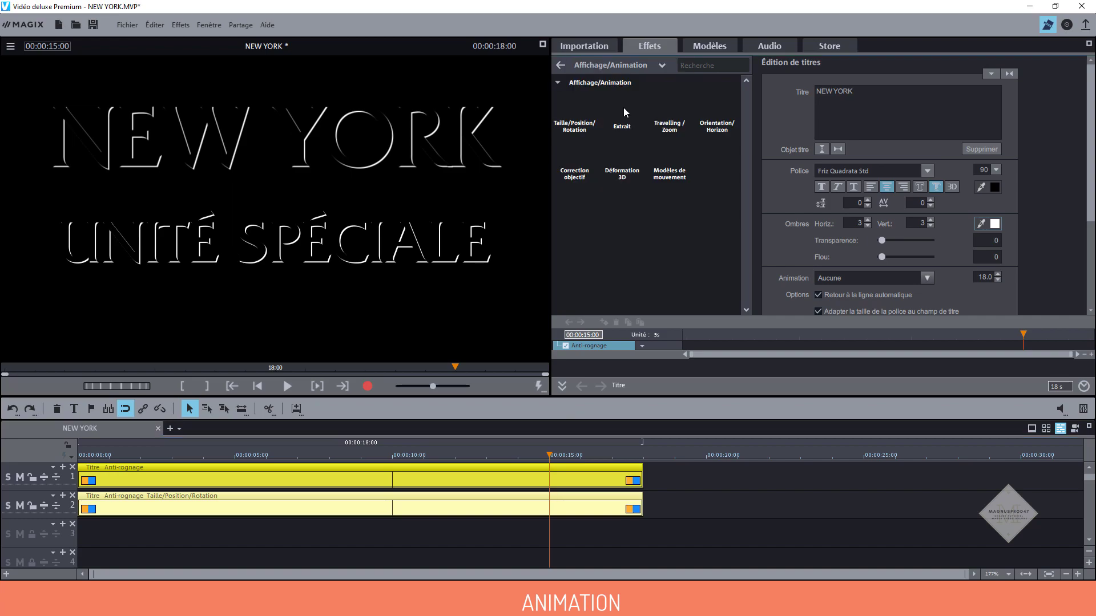
left_click(565, 115)
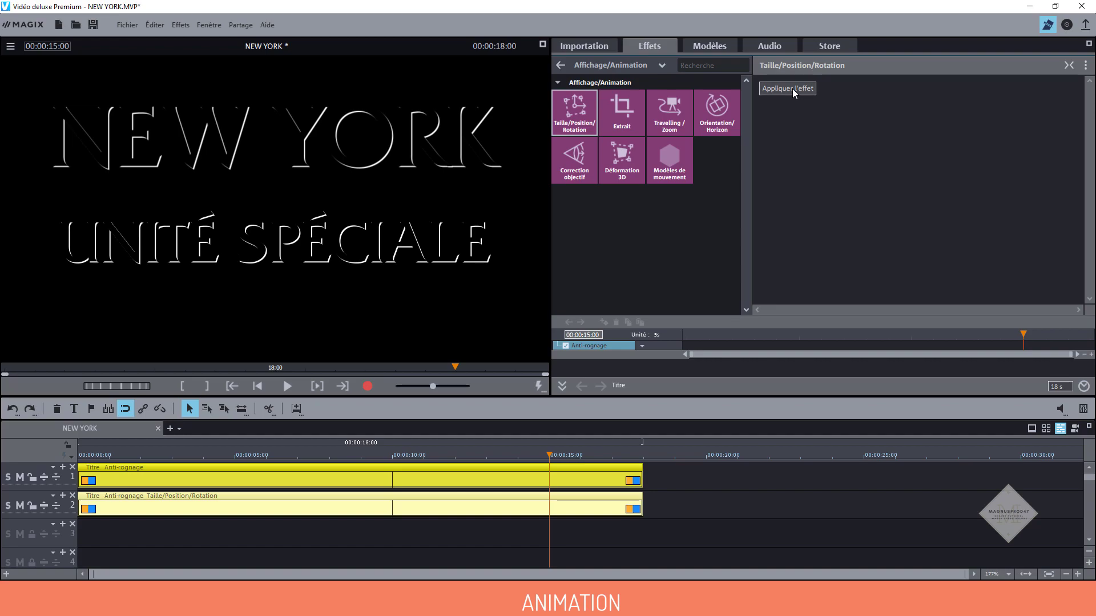
left_click(670, 533)
left_click(545, 477)
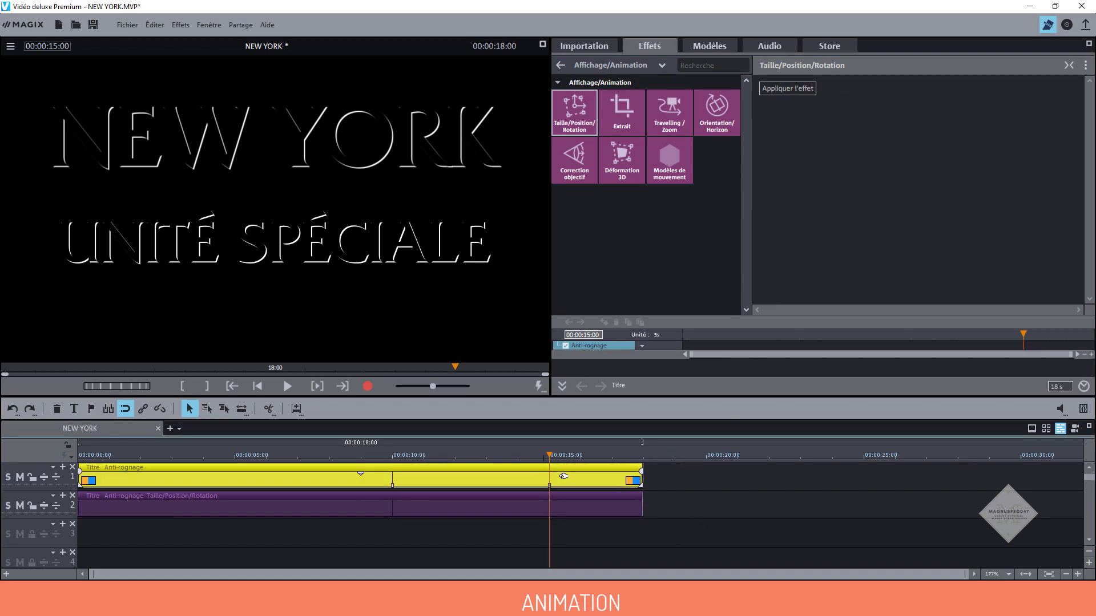
left_click(802, 87)
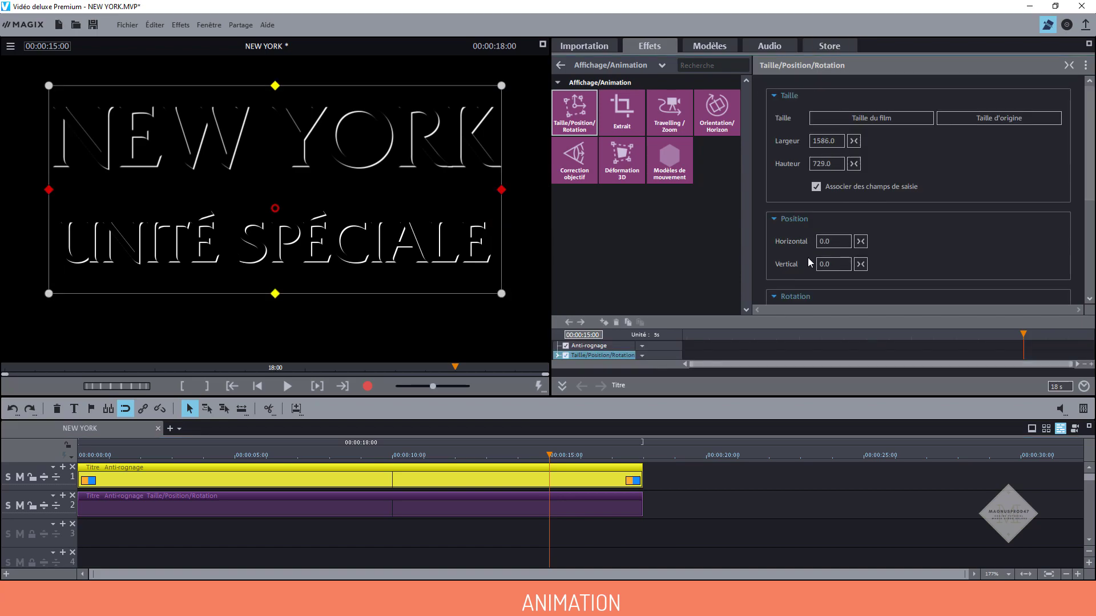
Set the width to 1230 for the NEW YORK title and to 1180 for the UNITÉ SPÉCIALE title, keeping proportions linked.
double_click(821, 142)
type("1230")
key("Return")
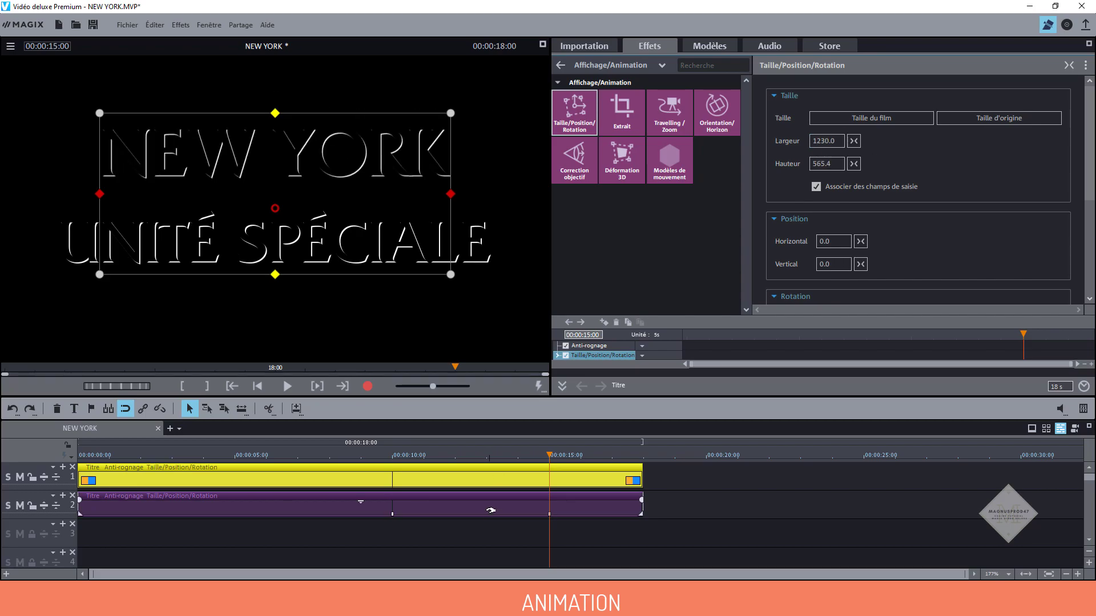
left_click(493, 507)
double_click(825, 142)
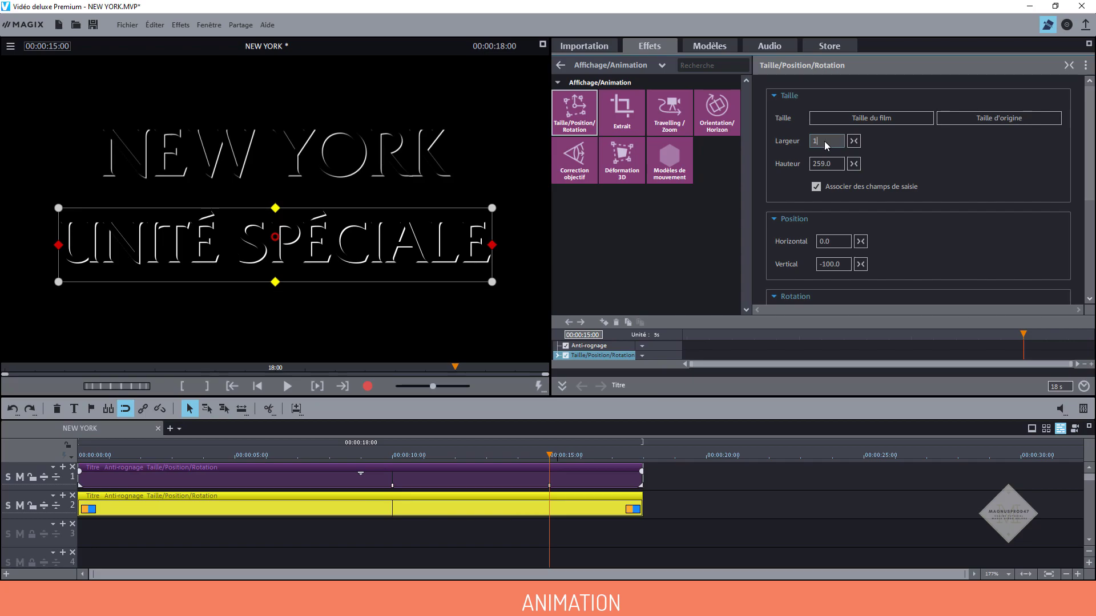
key("Return")
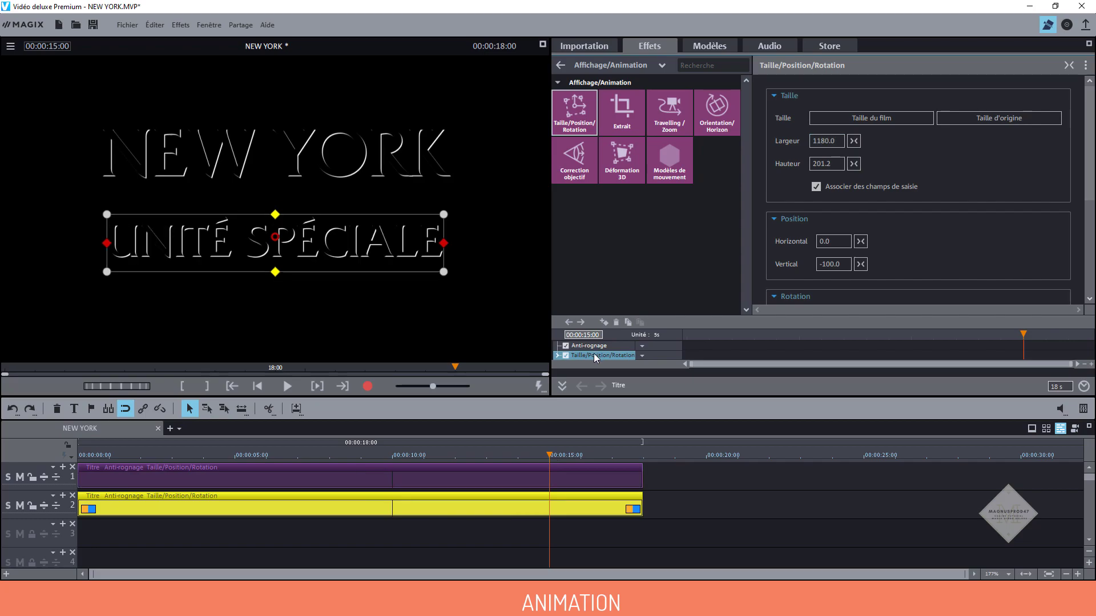
Add a Taille/Position/Rotation keyframe at 15 seconds to the UNITÉ SPÉCIALE title and to the NEW YORK title.
left_click(594, 354)
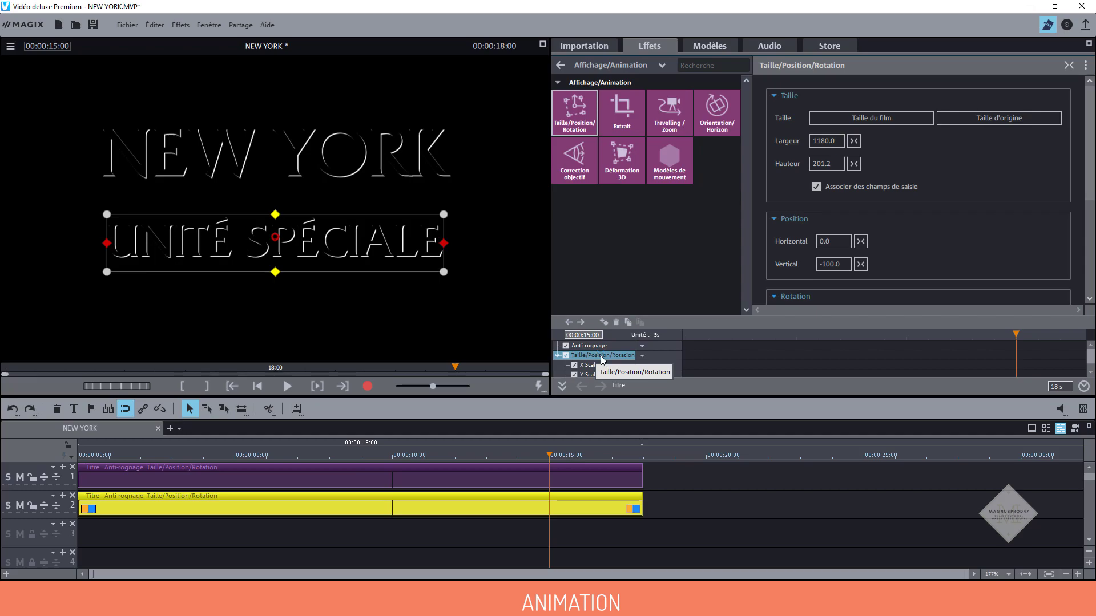
left_click(607, 323)
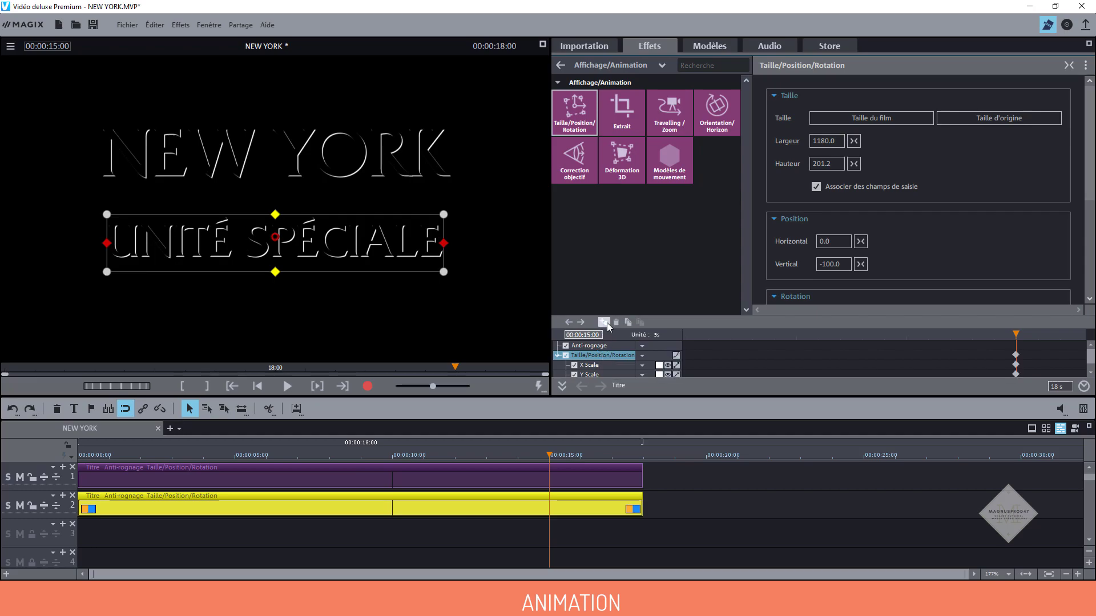
left_click(557, 356)
left_click(548, 469)
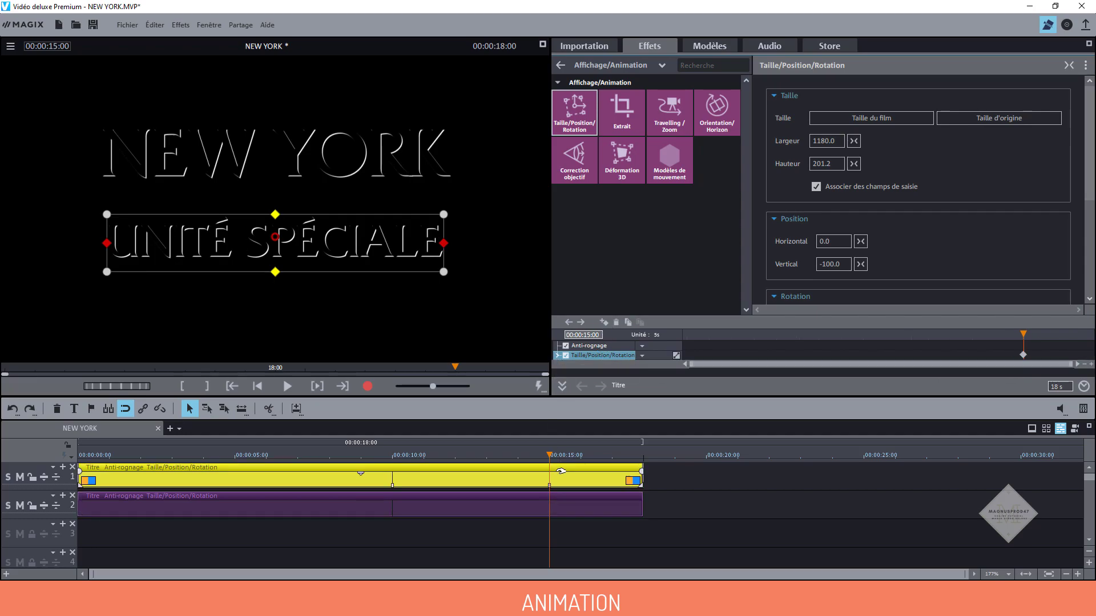
left_click(572, 356)
left_click(605, 323)
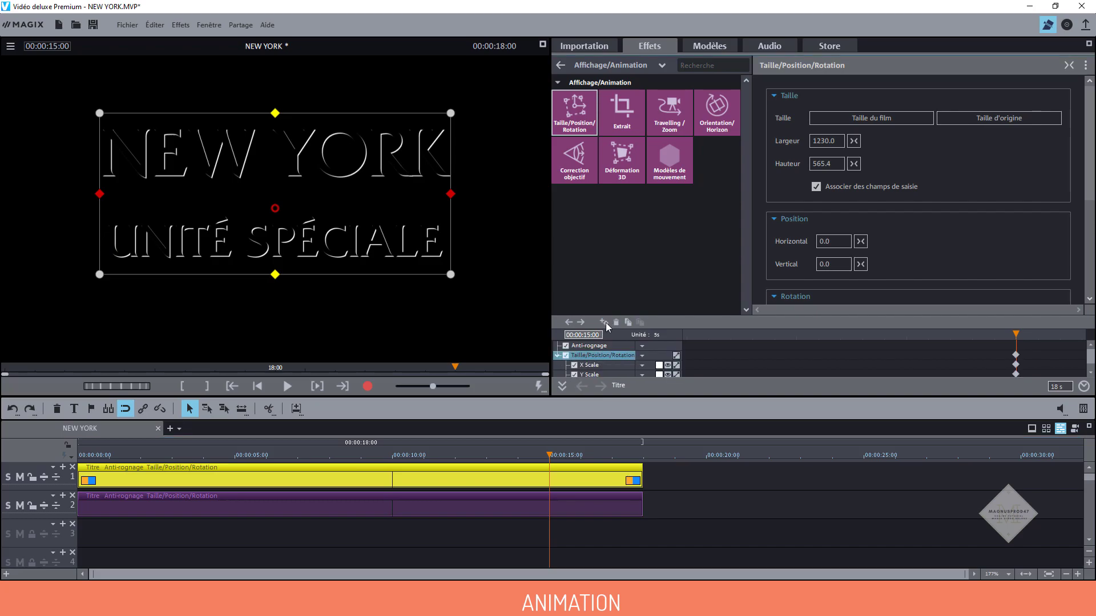
left_click(557, 356)
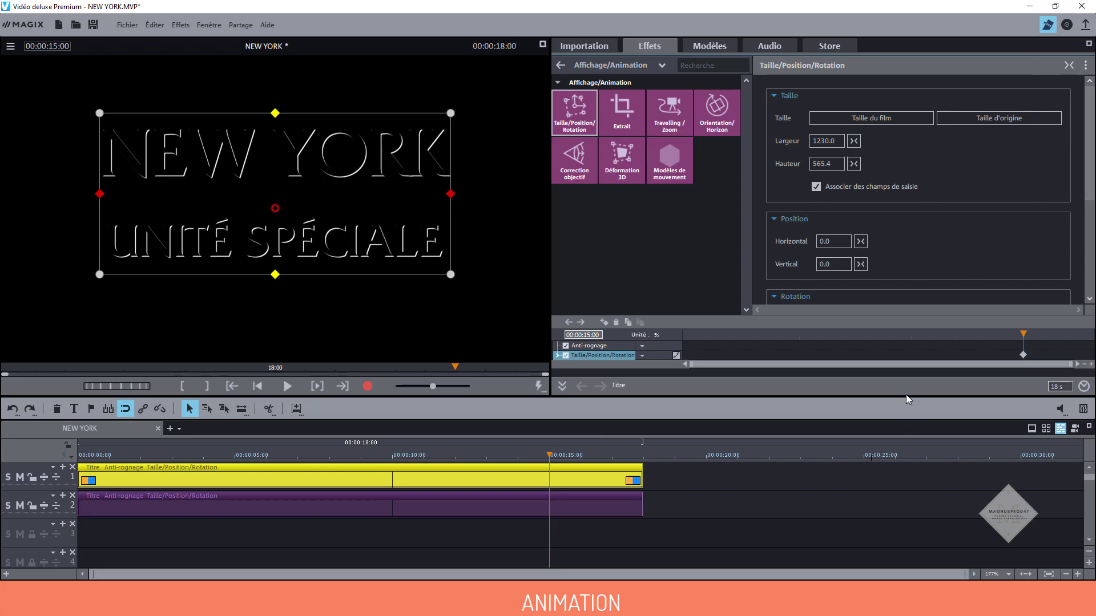
At the start of the timeline, set the NEW YORK title's width to 2380.
key("Home")
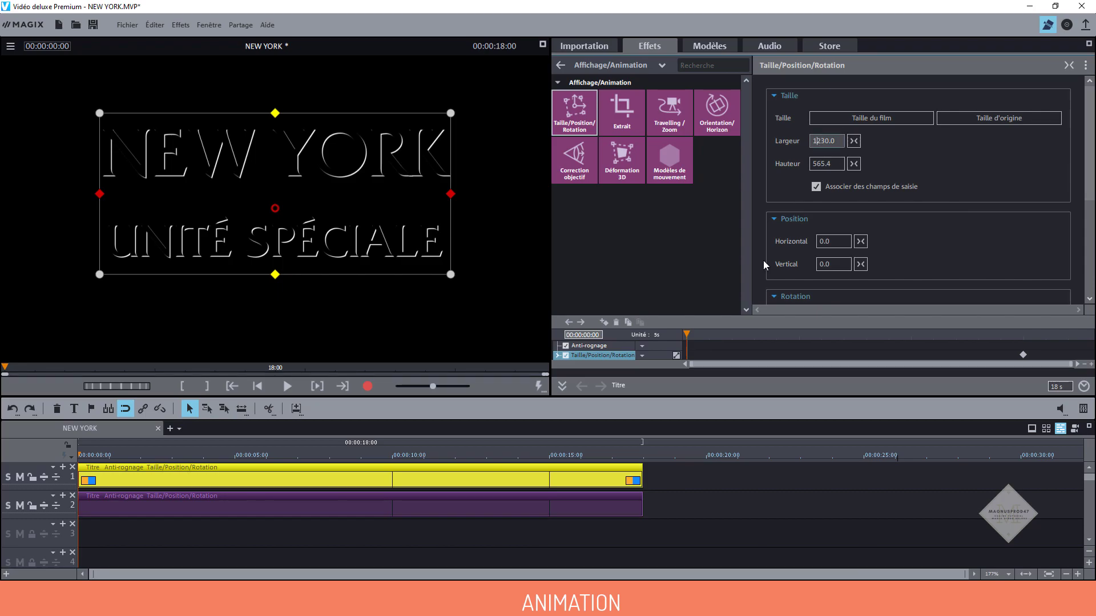
left_click_drag(491, 532, 498, 457)
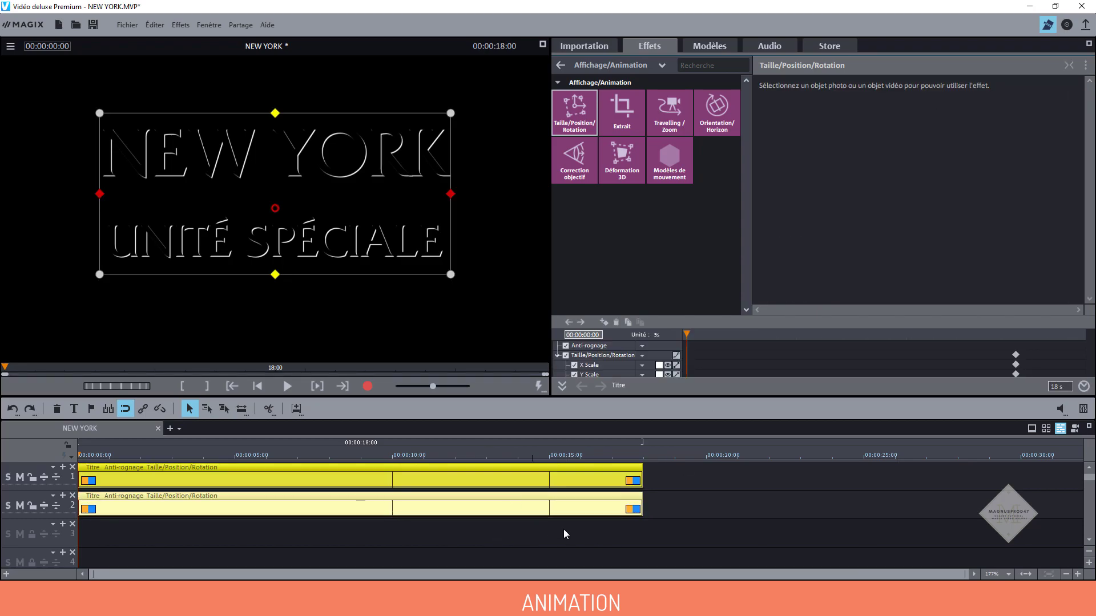
double_click(823, 141)
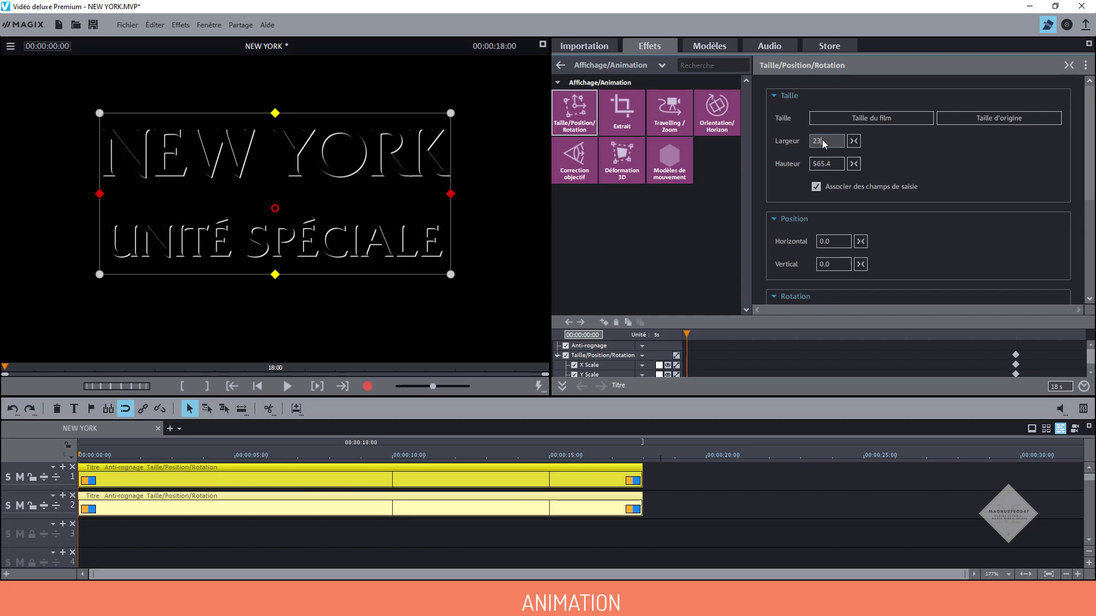
key("Return")
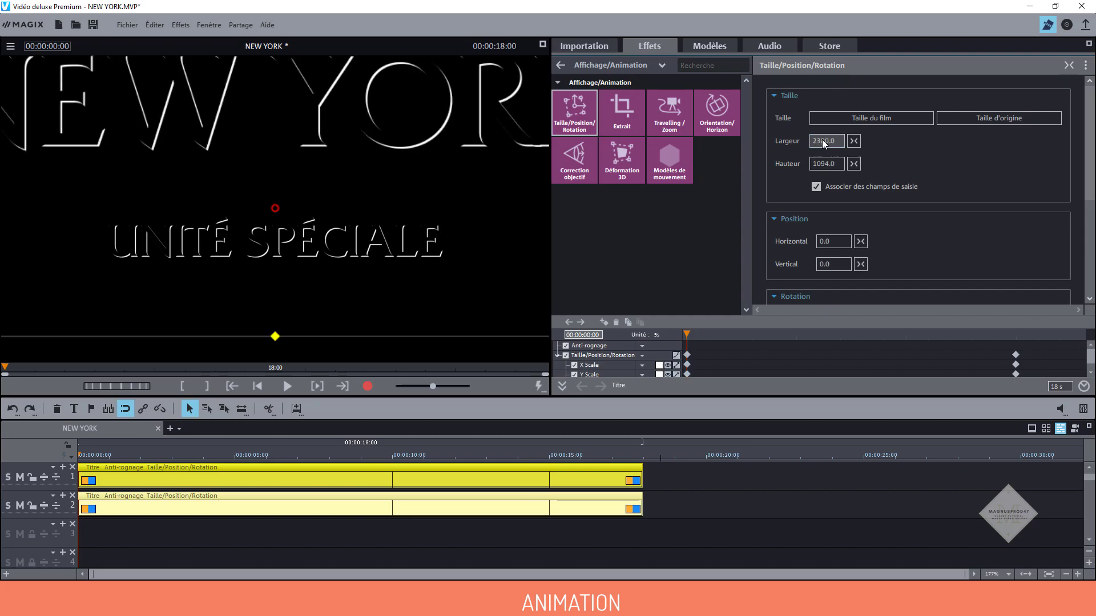
Set the UNITÉ SPÉCIALE title's width to 2380 at the start of the timeline and collapse the effect's keyframe rows.
left_click(743, 509)
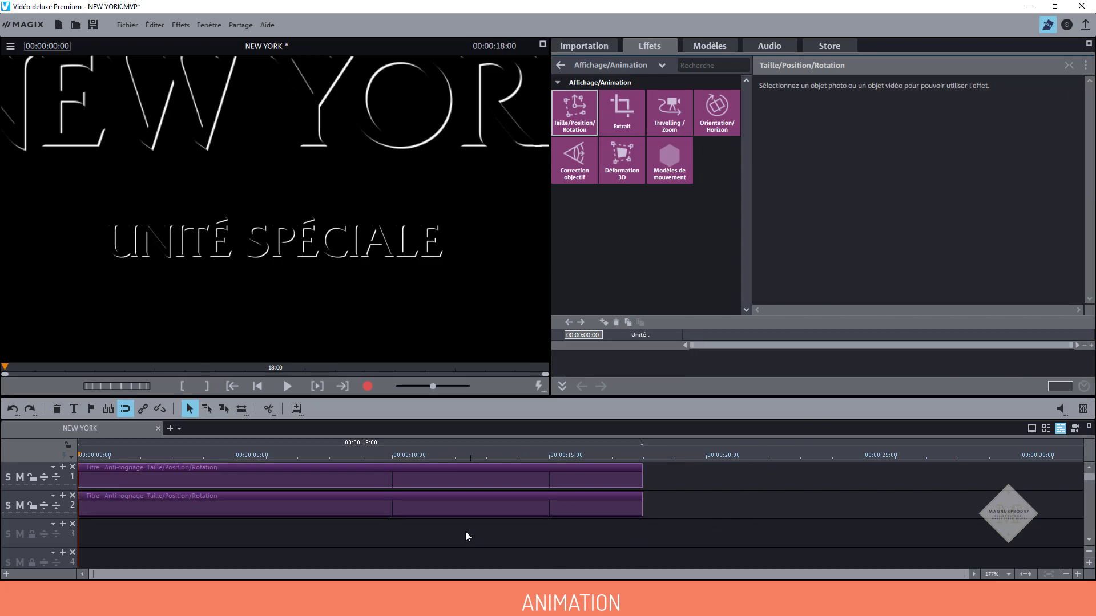
left_click(468, 505)
left_click(824, 142)
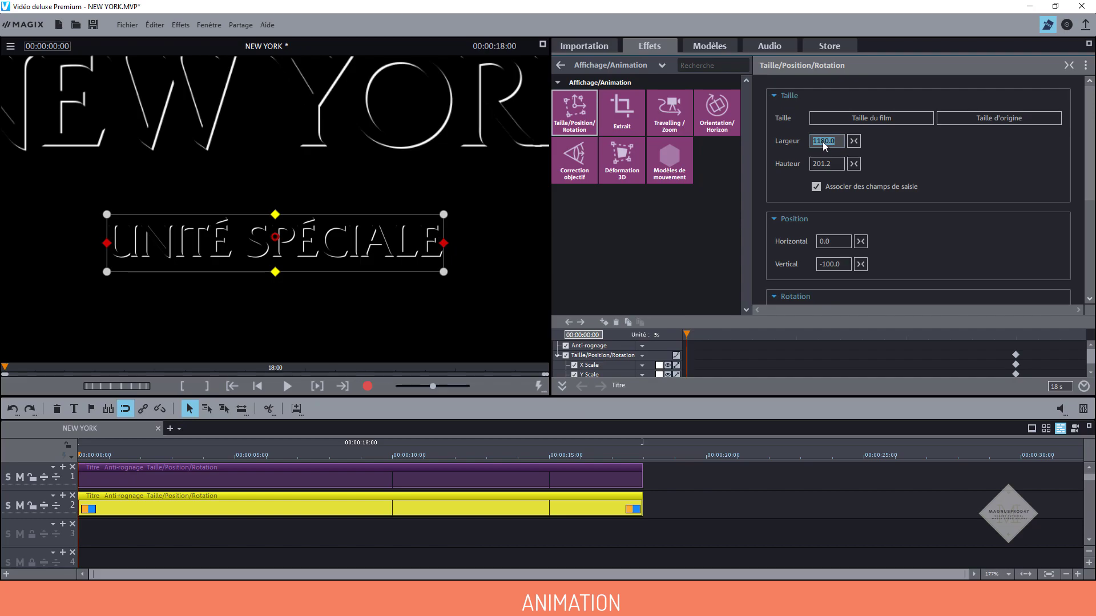
type("2380")
key("Return")
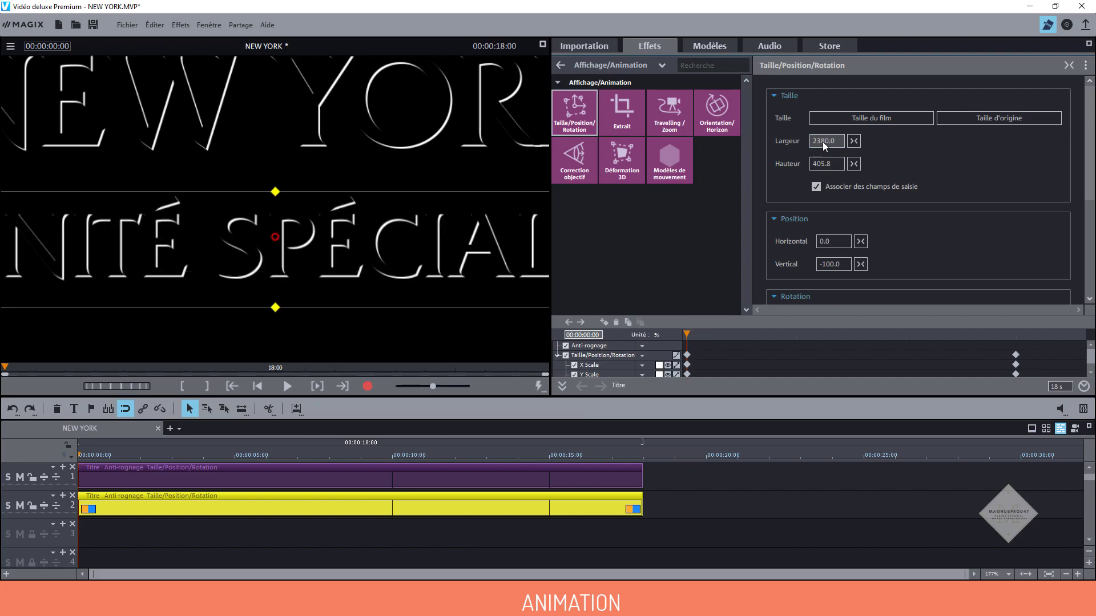
left_click(486, 536)
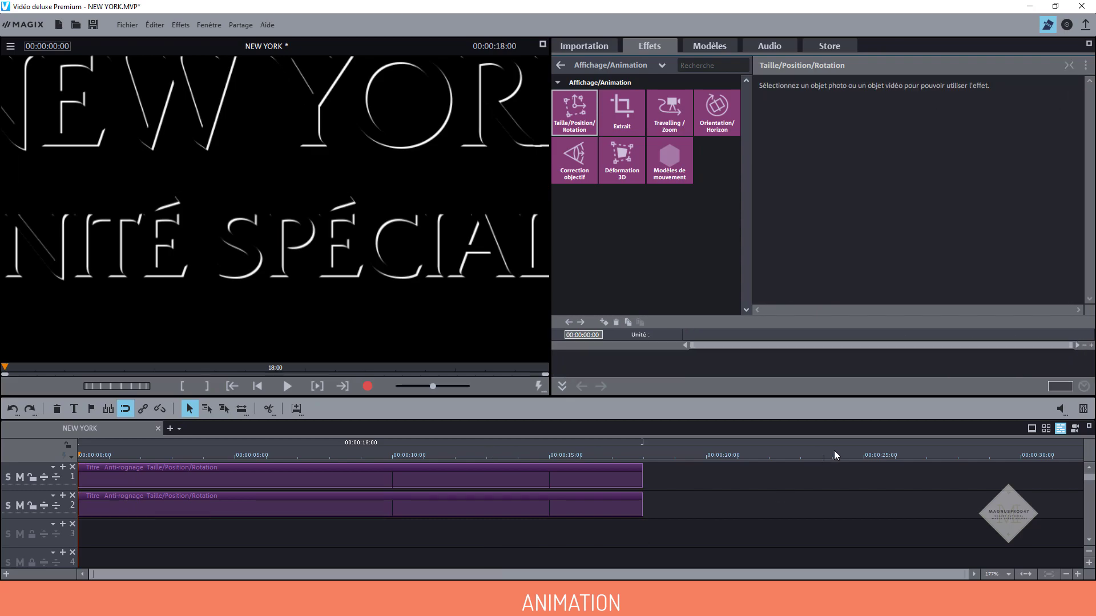
left_click(479, 478)
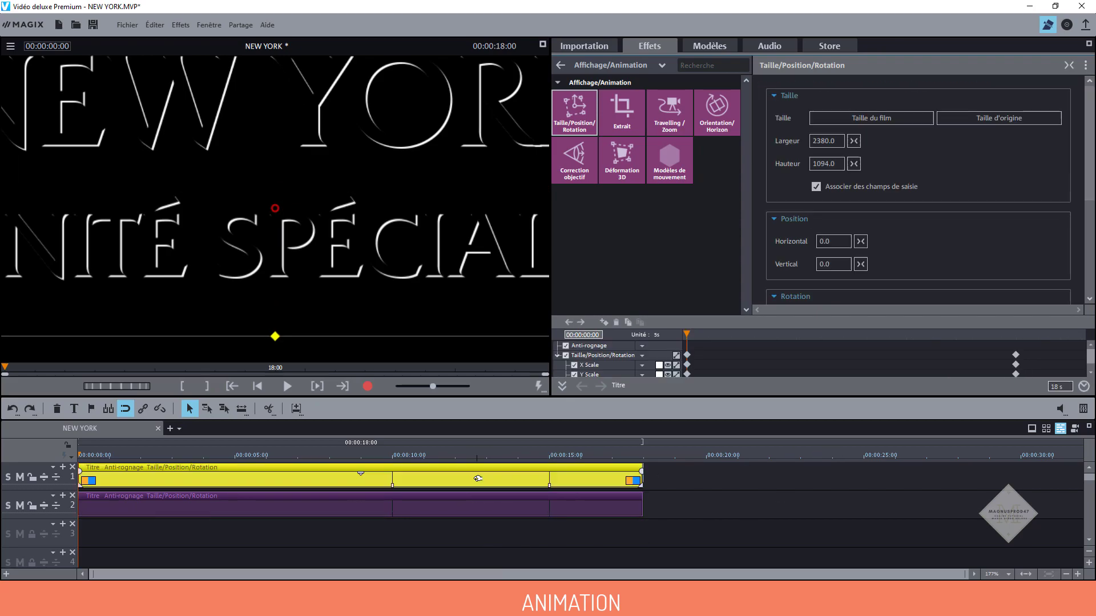
left_click(557, 355)
left_click(635, 505)
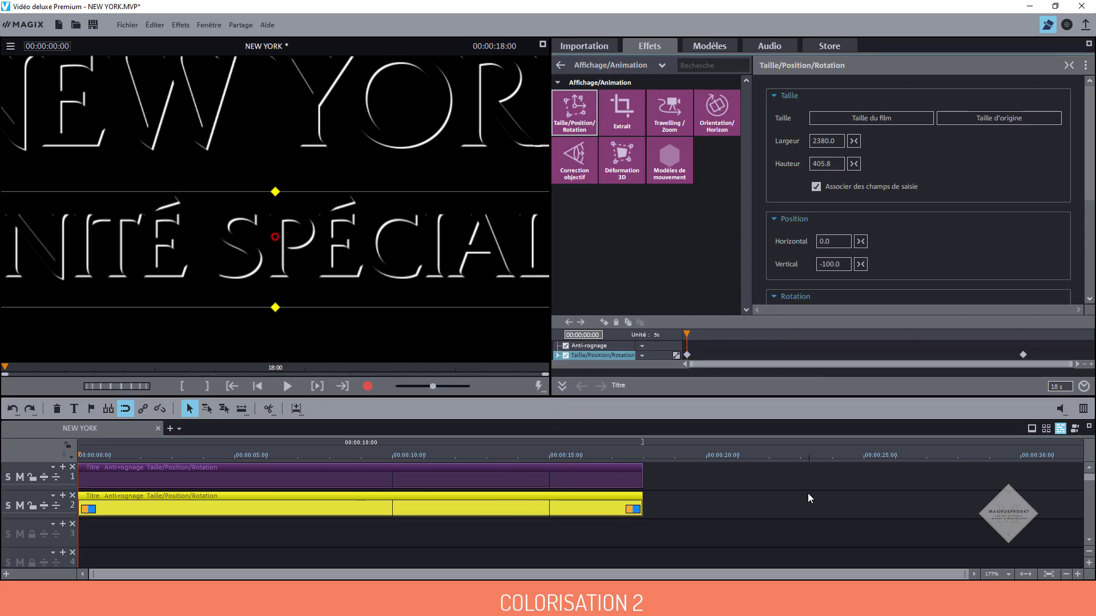
Split both titles at 10 seconds.
left_click(392, 457)
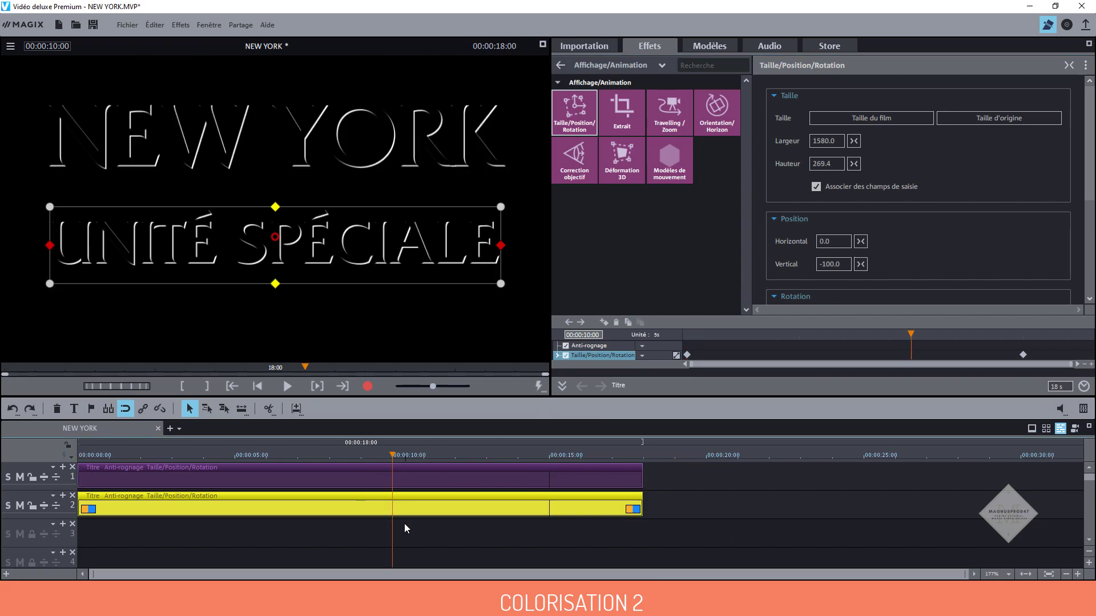
left_click(447, 543)
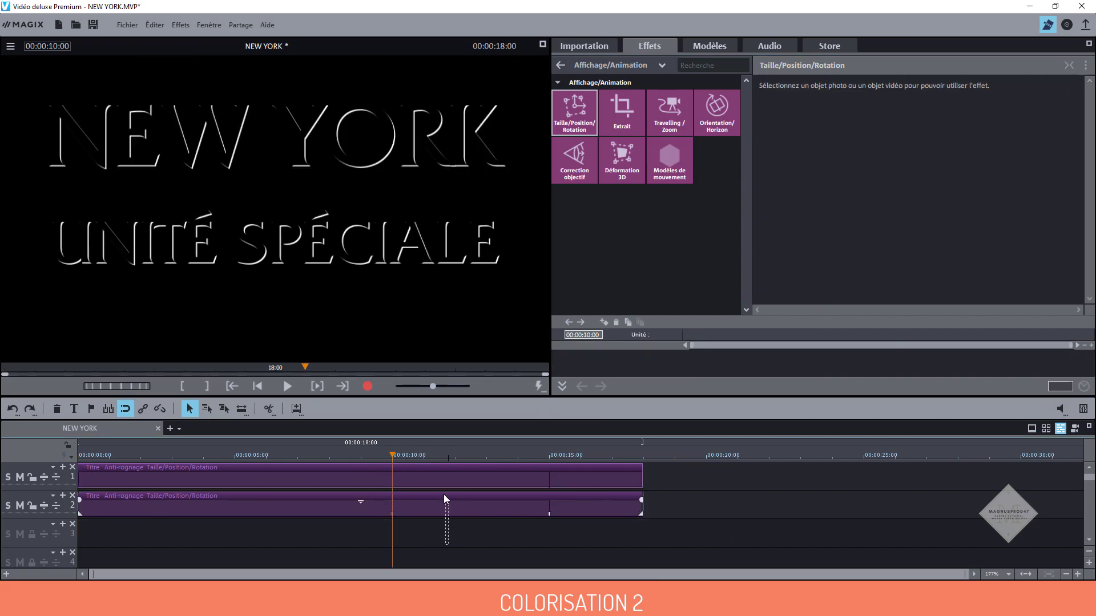
key("ctrl+a")
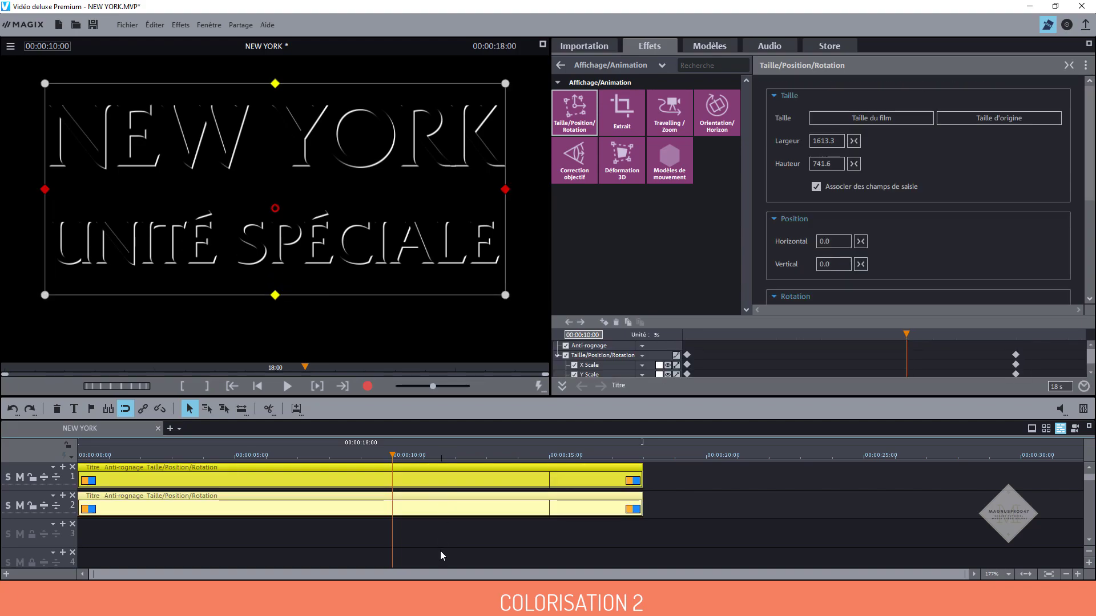
left_click(268, 409)
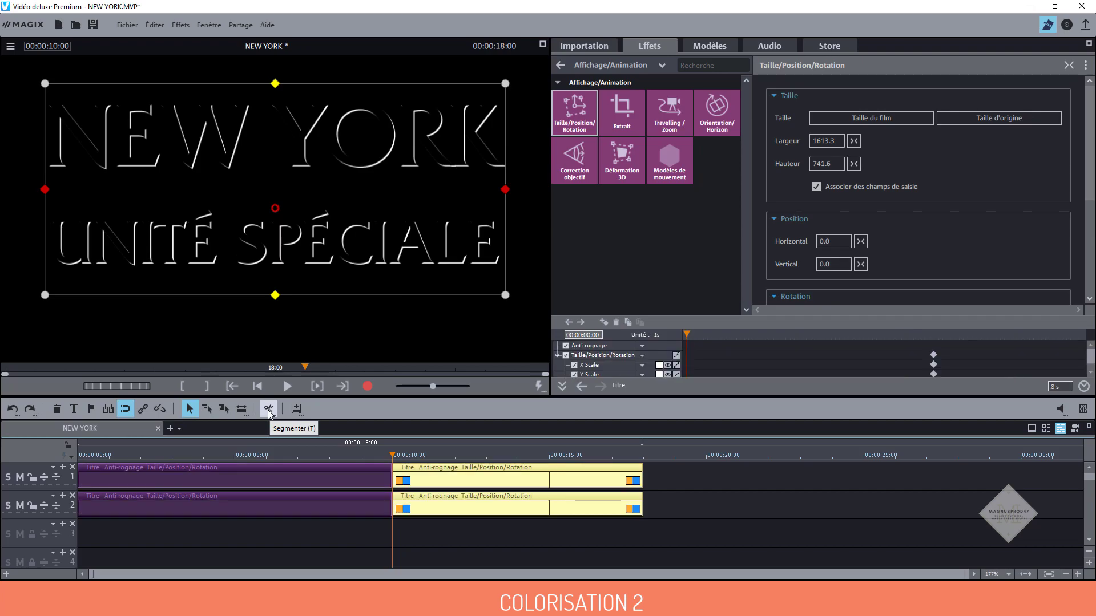
key("t")
left_click(472, 543)
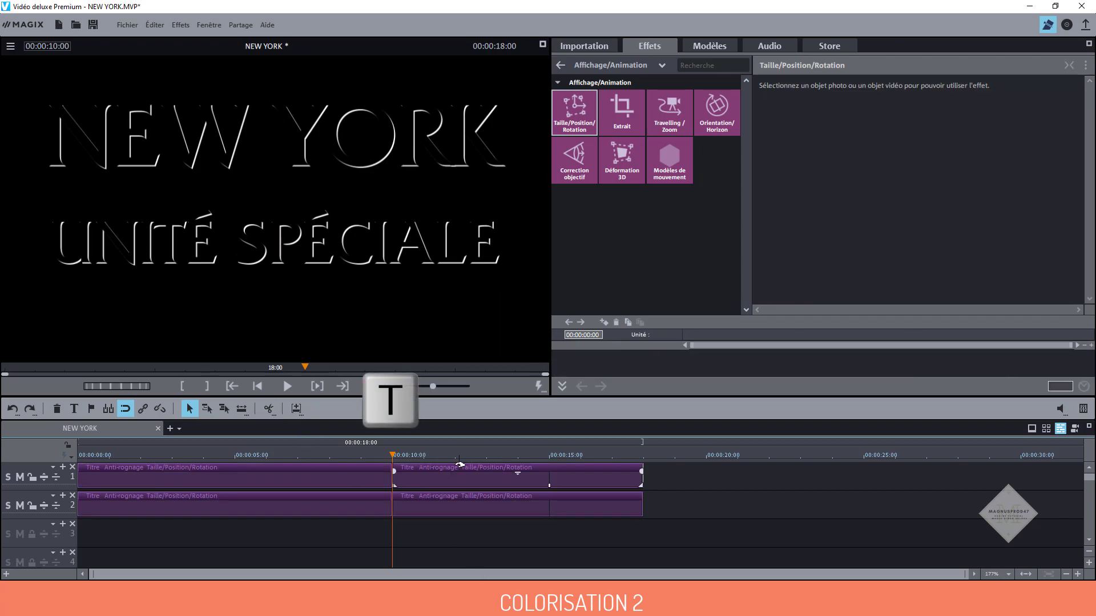
Set the object colour of the NEW YORK segment after 10 seconds to Bleu in the timeline.
left_click_drag(399, 456, 392, 508)
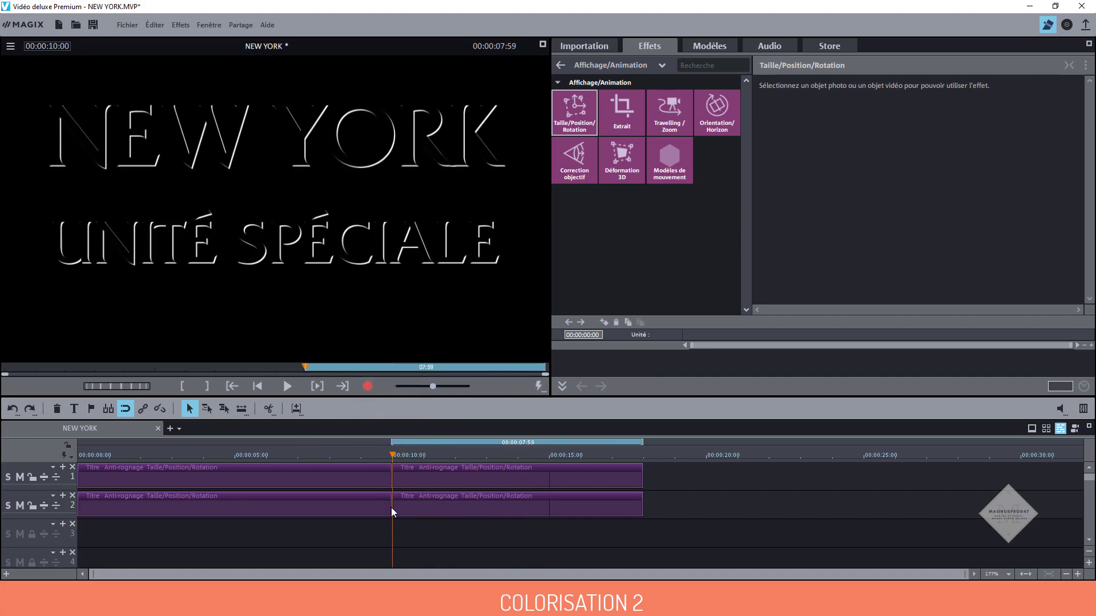
left_click(488, 469)
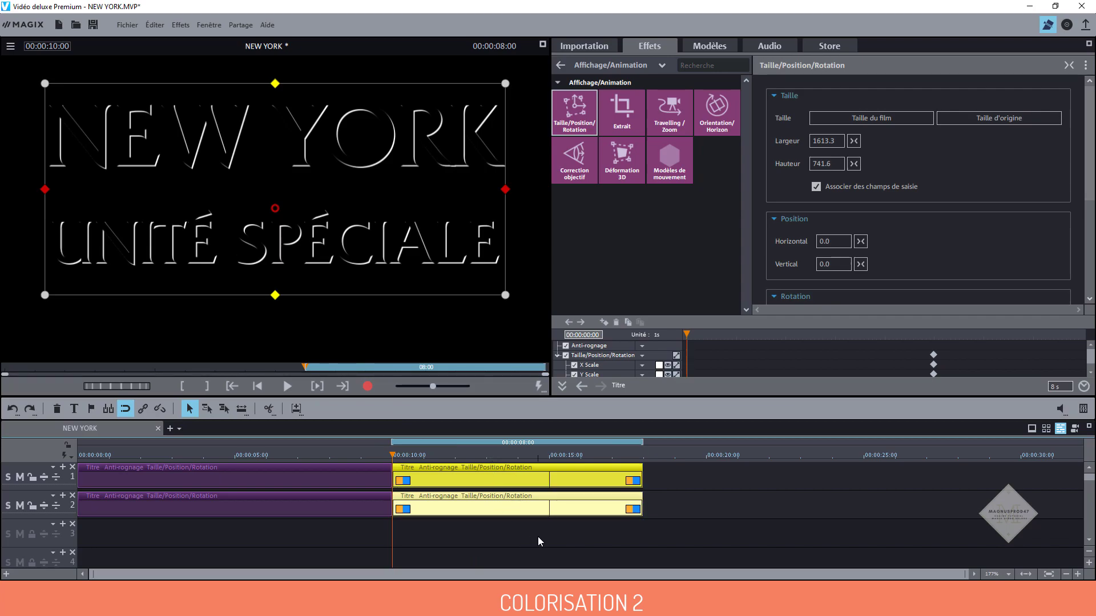
left_click(537, 537)
right_click(505, 481)
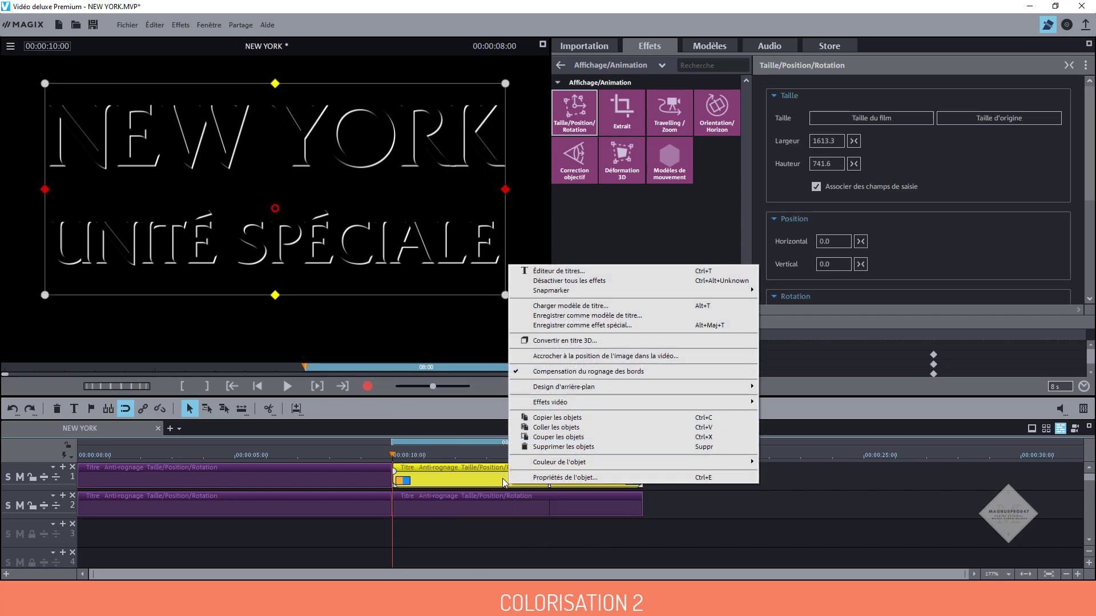
mouse_move(556, 464)
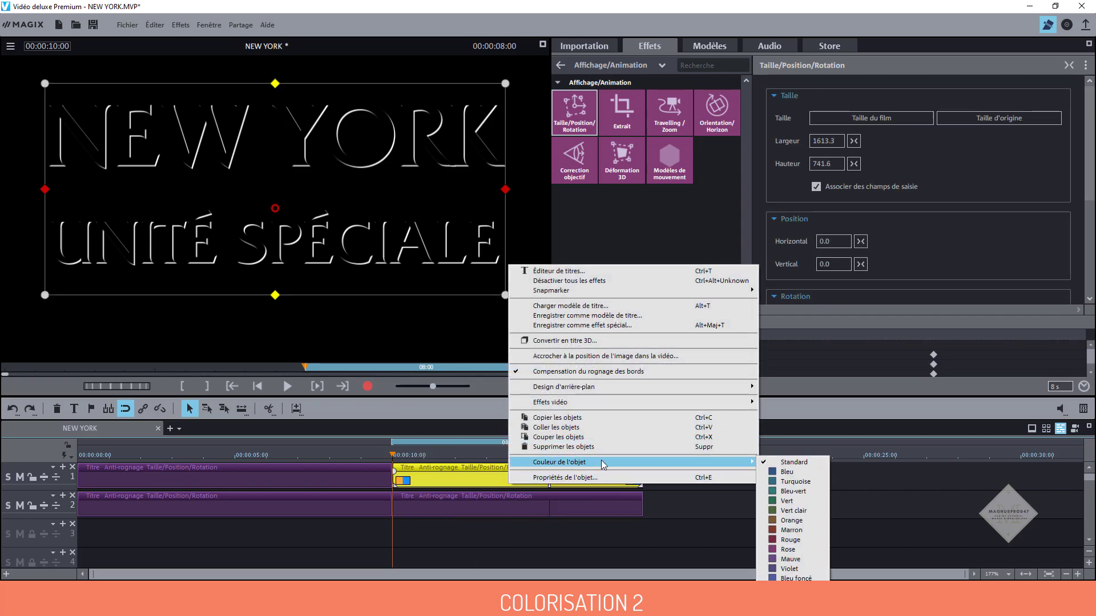
left_click(787, 472)
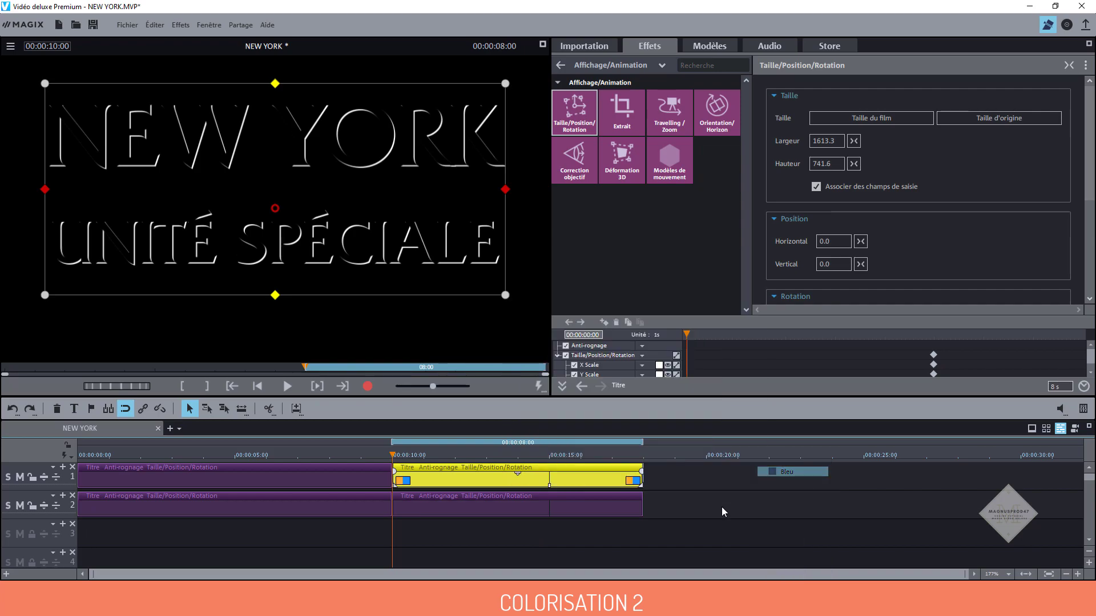
Set the object colour of the UNITÉ SPÉCIALE segment after 10 seconds to Rouge in the timeline.
left_click(466, 498)
right_click(465, 498)
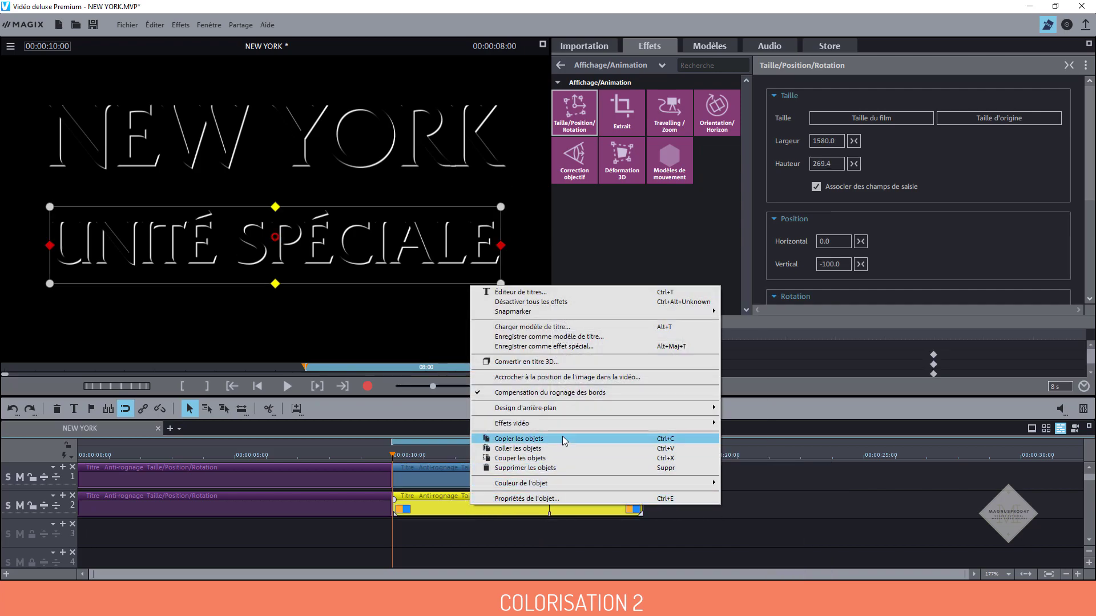
mouse_move(558, 489)
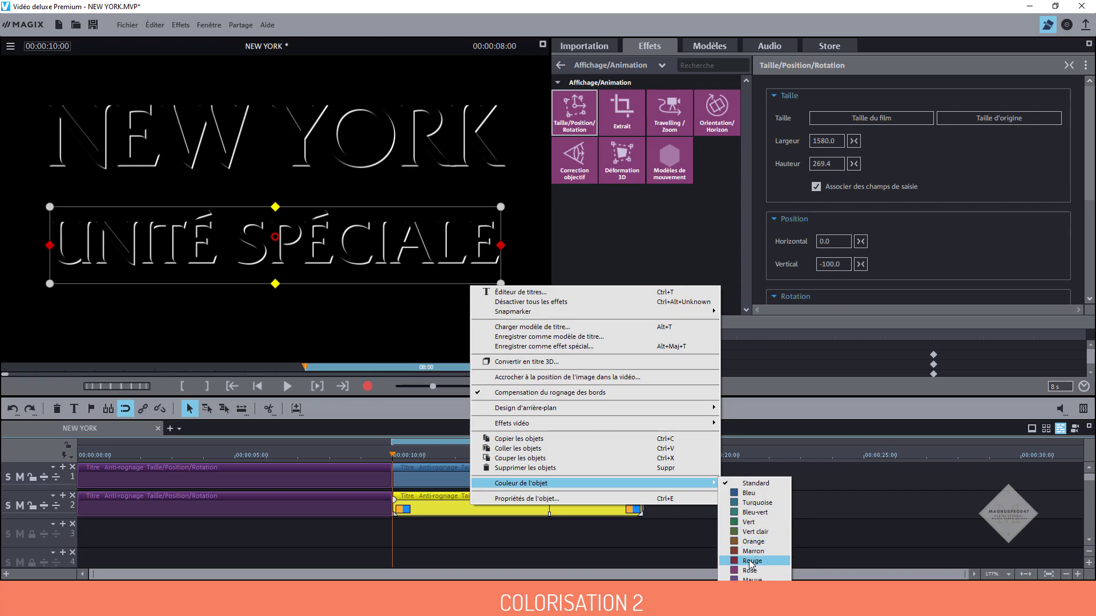
left_click(753, 564)
left_click(571, 549)
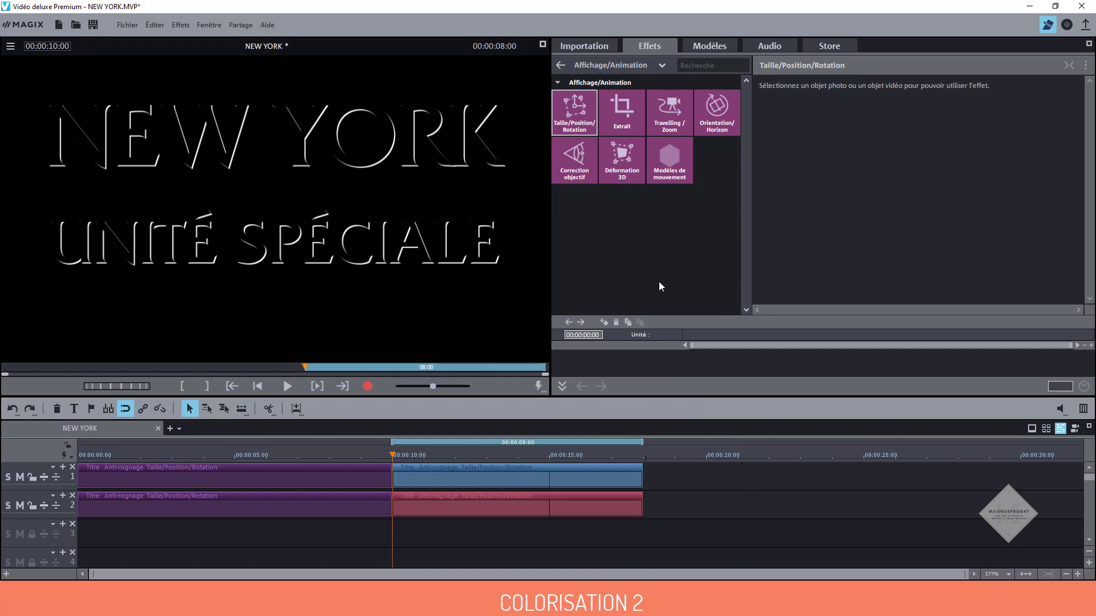
Open the title editing settings for the second NEW YORK segment and change its text colour to white.
left_click(658, 64)
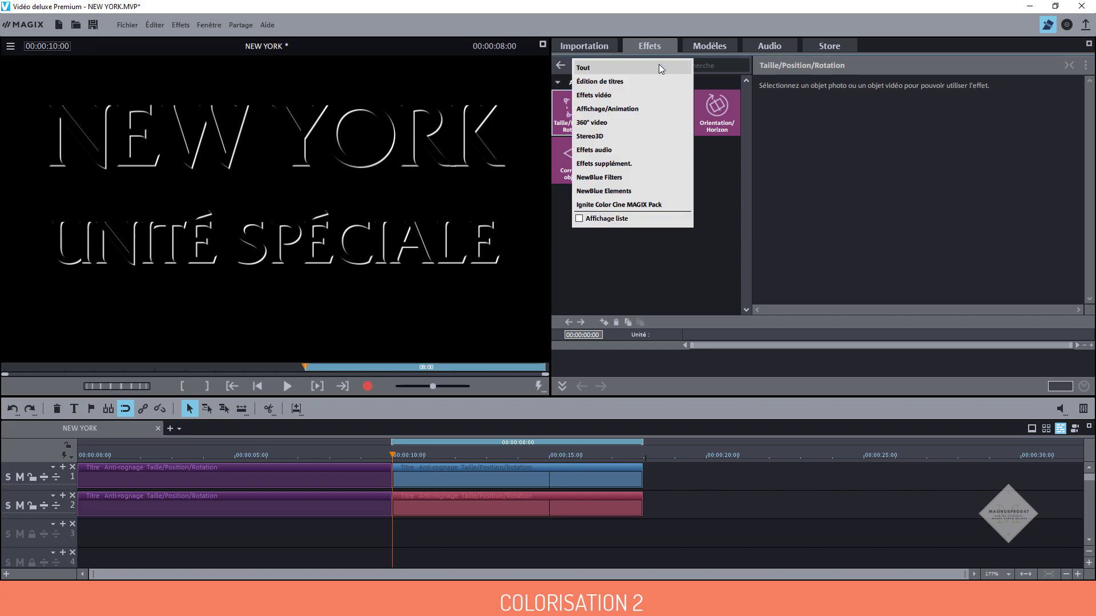
left_click(621, 82)
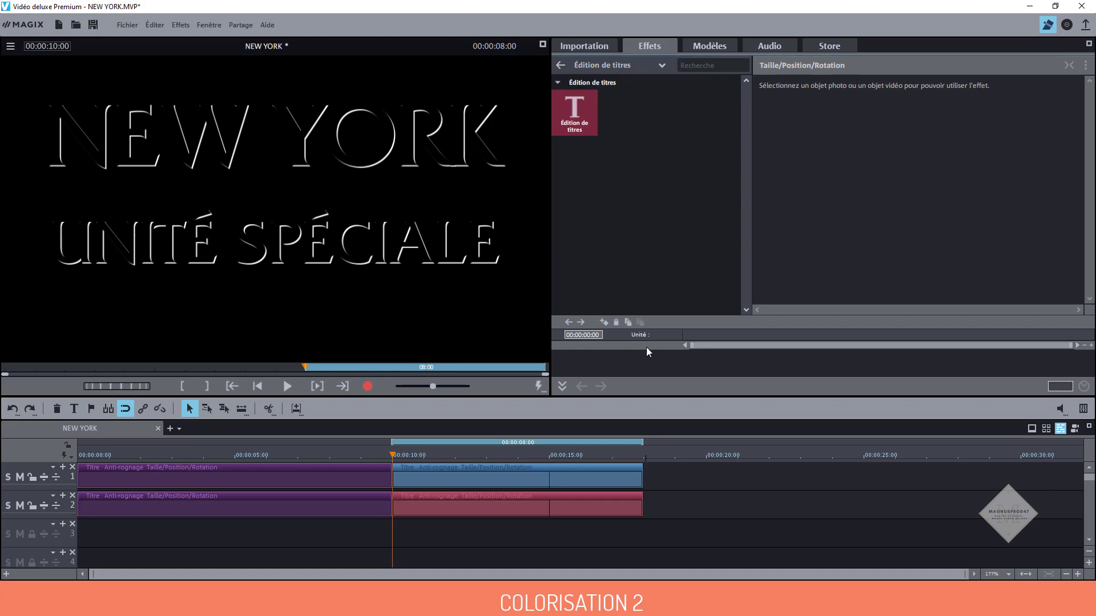
left_click(578, 108)
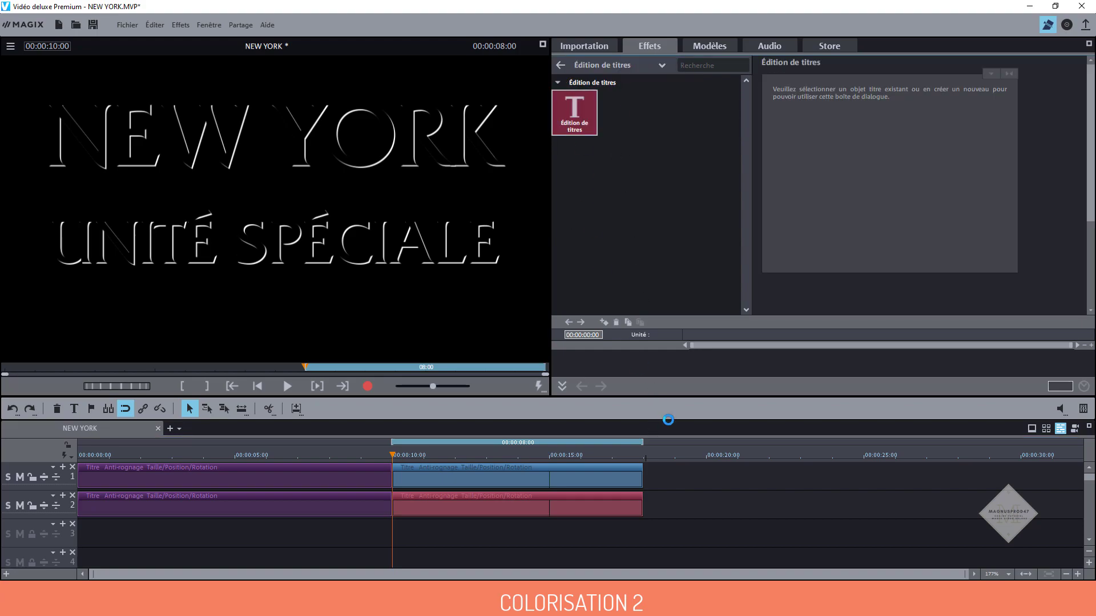
left_click(526, 476)
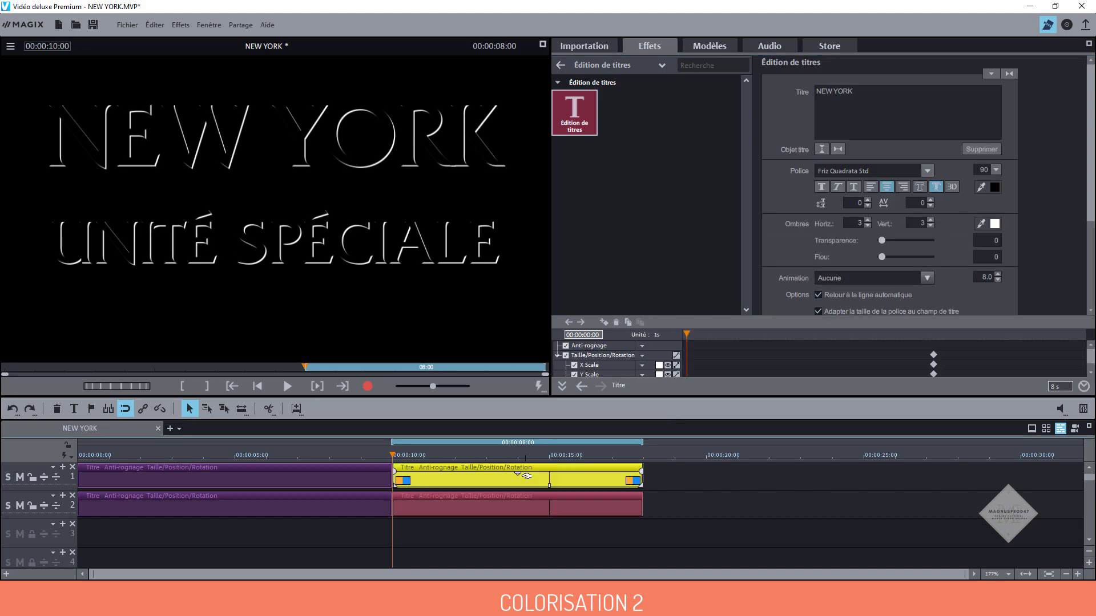
left_click(410, 456)
left_click_drag(412, 457, 420, 457)
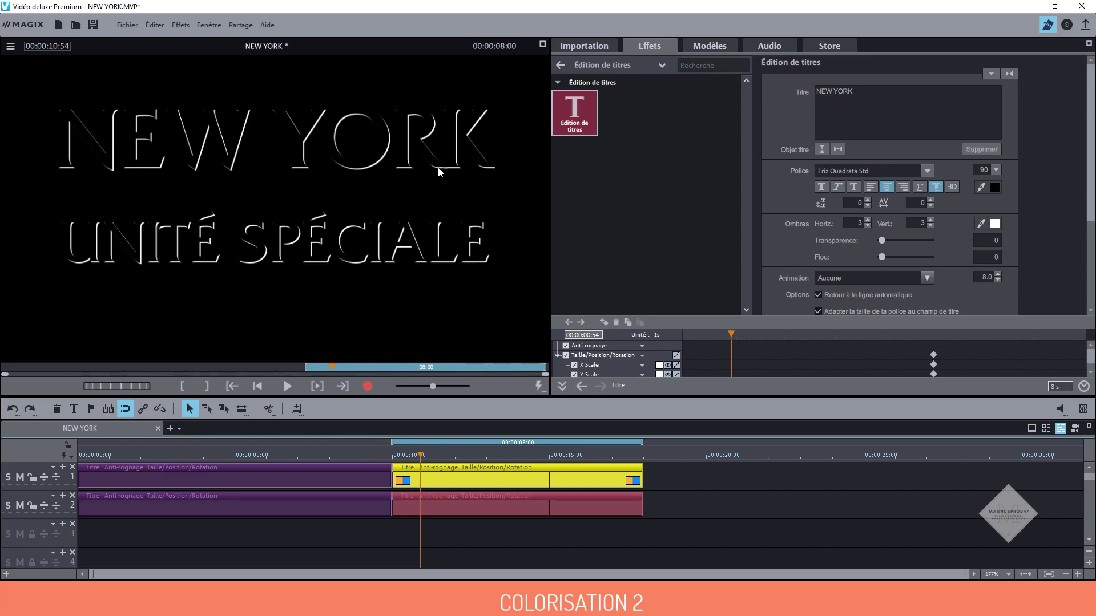
left_click(995, 188)
left_click_drag(979, 358, 1062, 360)
left_click_drag(977, 381, 1093, 383)
left_click_drag(977, 405, 1071, 425)
left_click(940, 239)
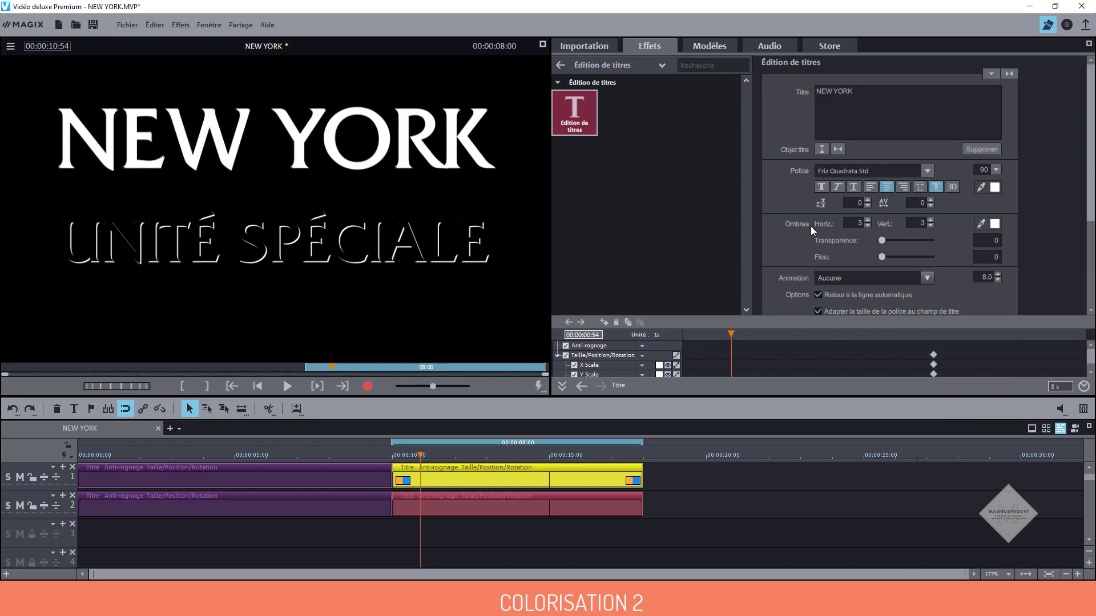
Set the second NEW YORK segment's shadow colour to blue (R 0.00, G 0.00, B 1.00) and check it in the full-screen preview.
left_click(994, 224)
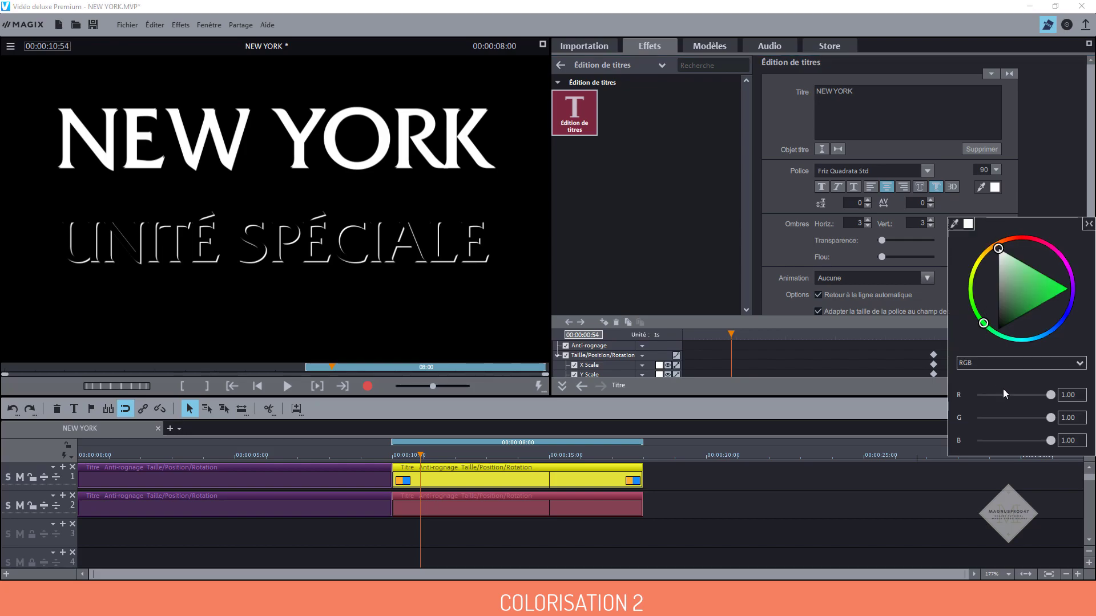
left_click_drag(1050, 395, 973, 394)
left_click_drag(1050, 418, 929, 414)
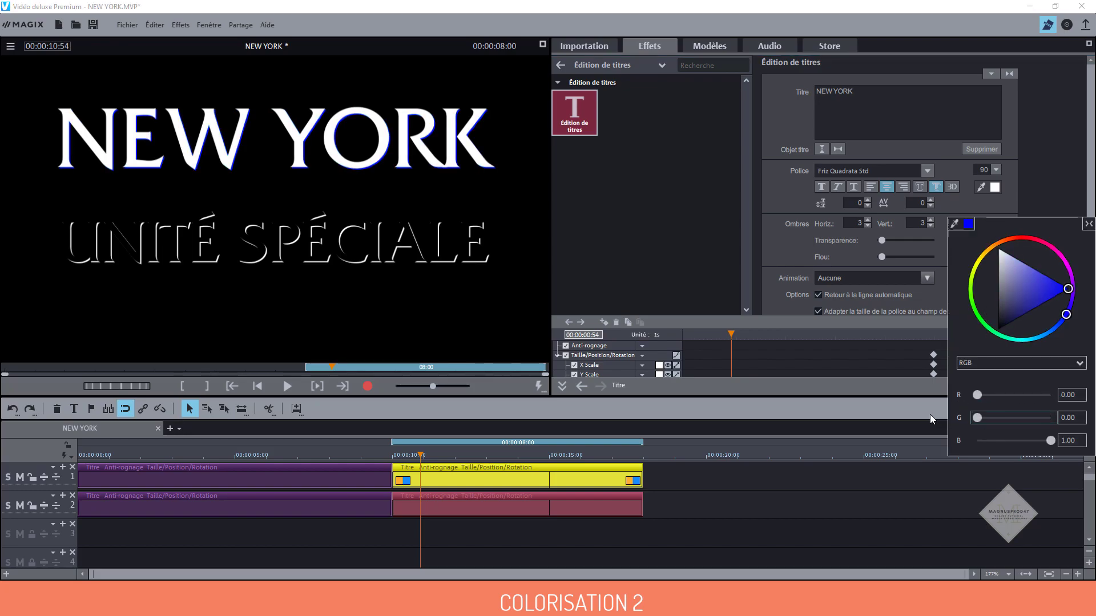
left_click(542, 45)
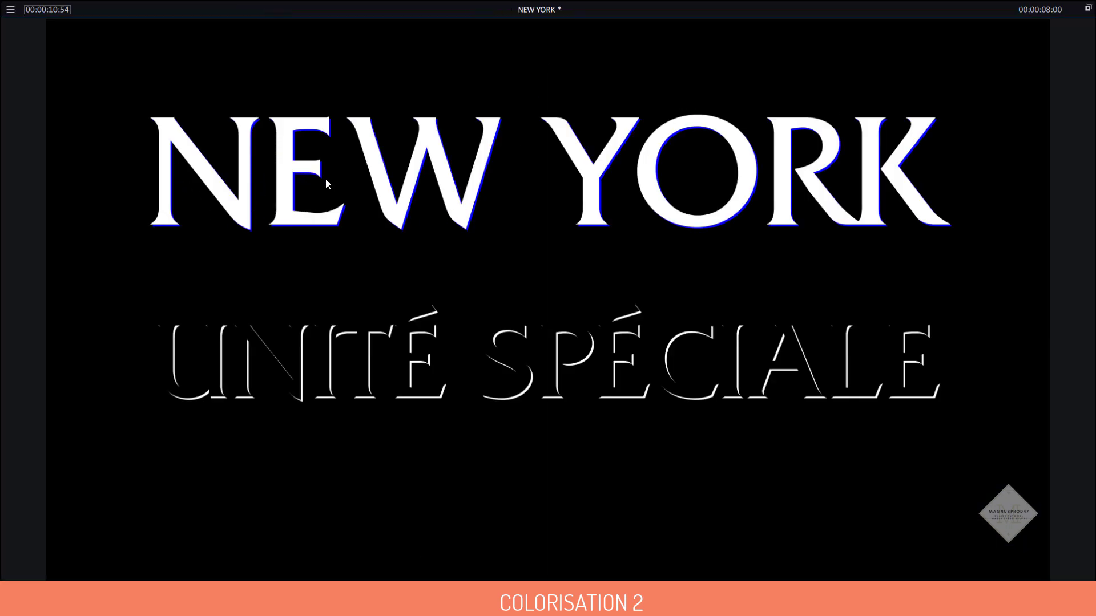
left_click(1087, 8)
Change the second UNITÉ SPÉCIALE segment's text colour to white, with R, G and B at 1.00.
left_click(520, 509)
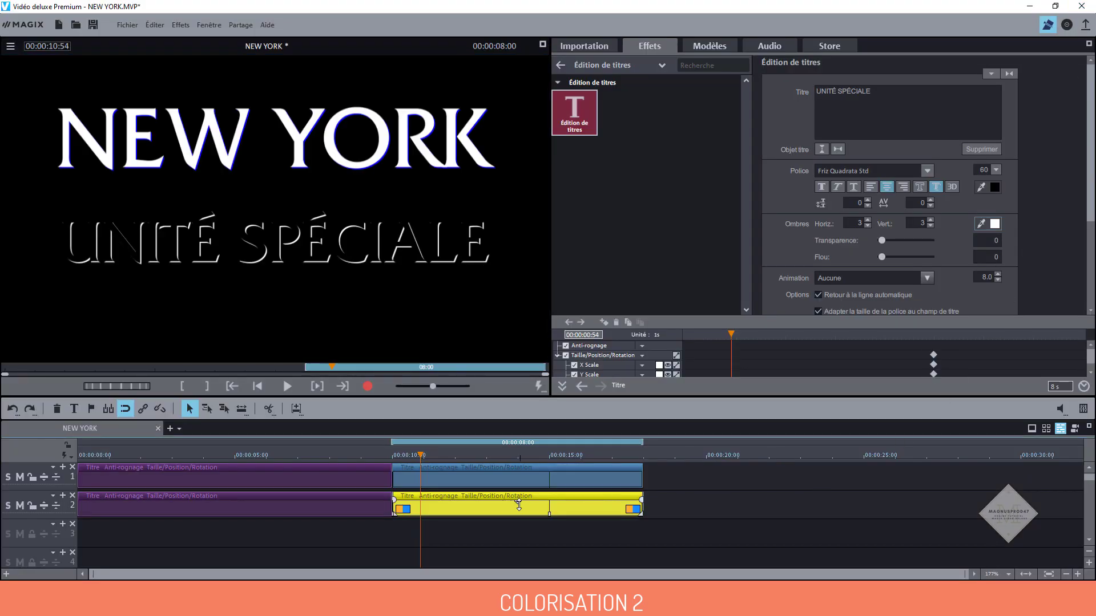
left_click(994, 190)
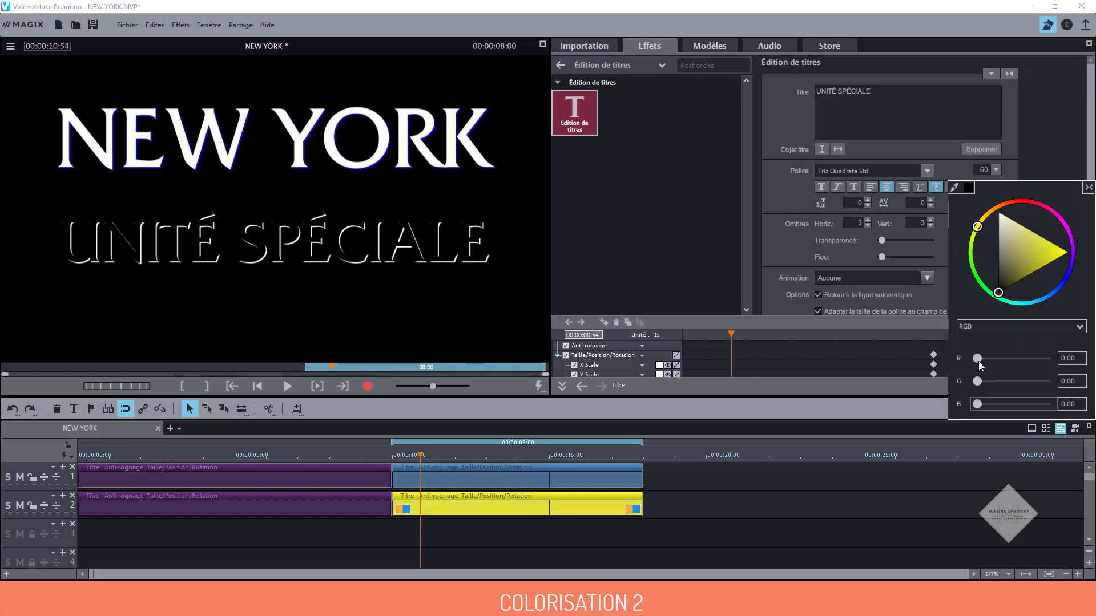
left_click_drag(992, 358, 1052, 358)
left_click_drag(975, 381, 1051, 381)
left_click_drag(984, 402, 1050, 404)
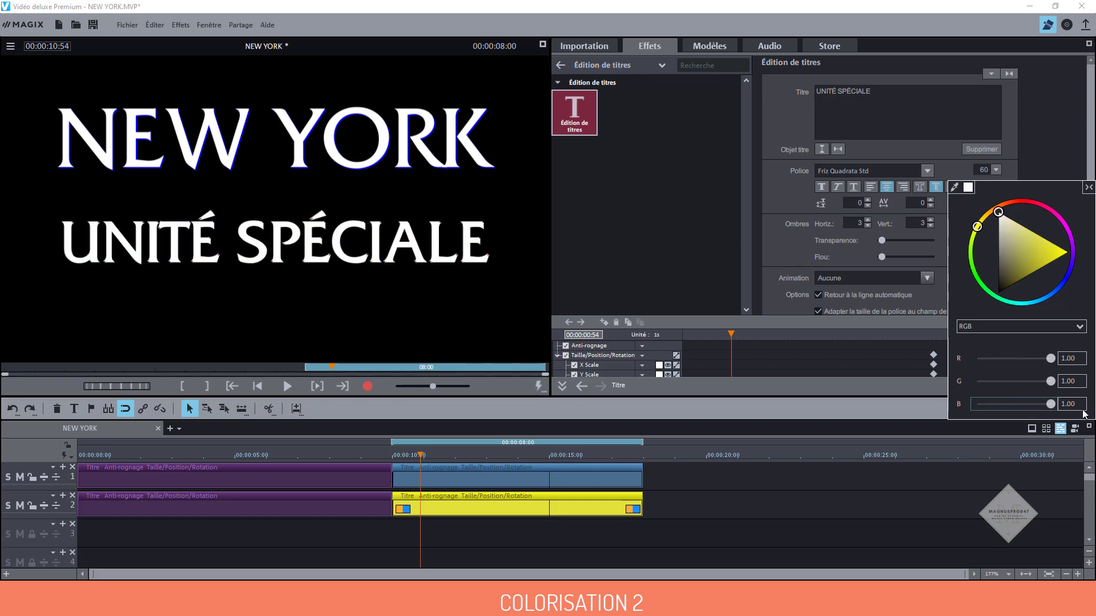
left_click(1062, 163)
Set the second UNITÉ SPÉCIALE segment's shadow colour to red by reducing green and blue to zero.
left_click(998, 222)
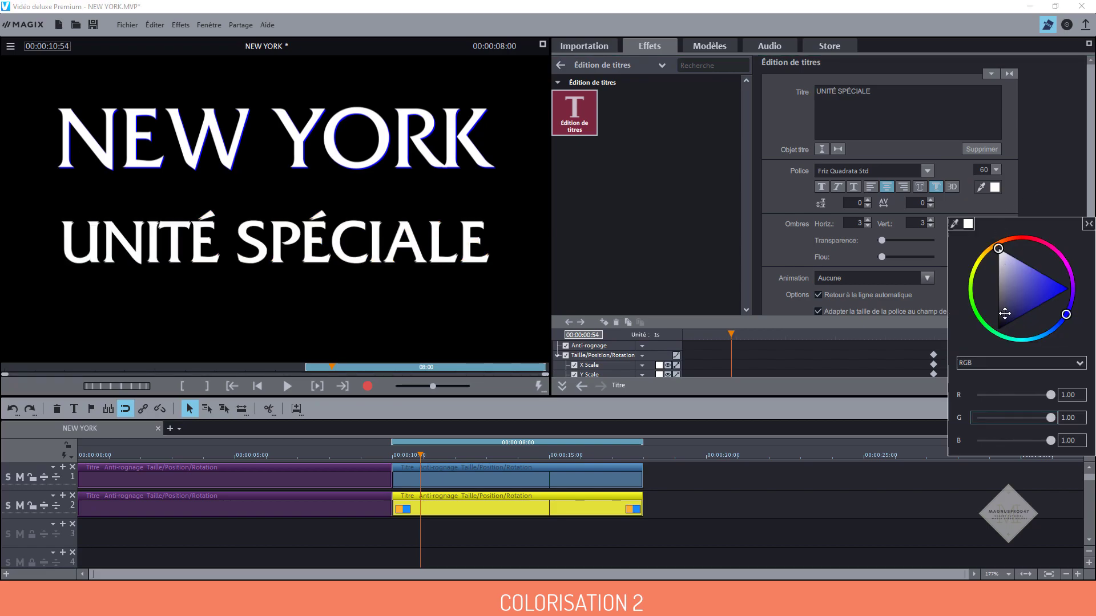
left_click_drag(1050, 419, 933, 419)
left_click_drag(1050, 441, 943, 441)
left_click(1065, 168)
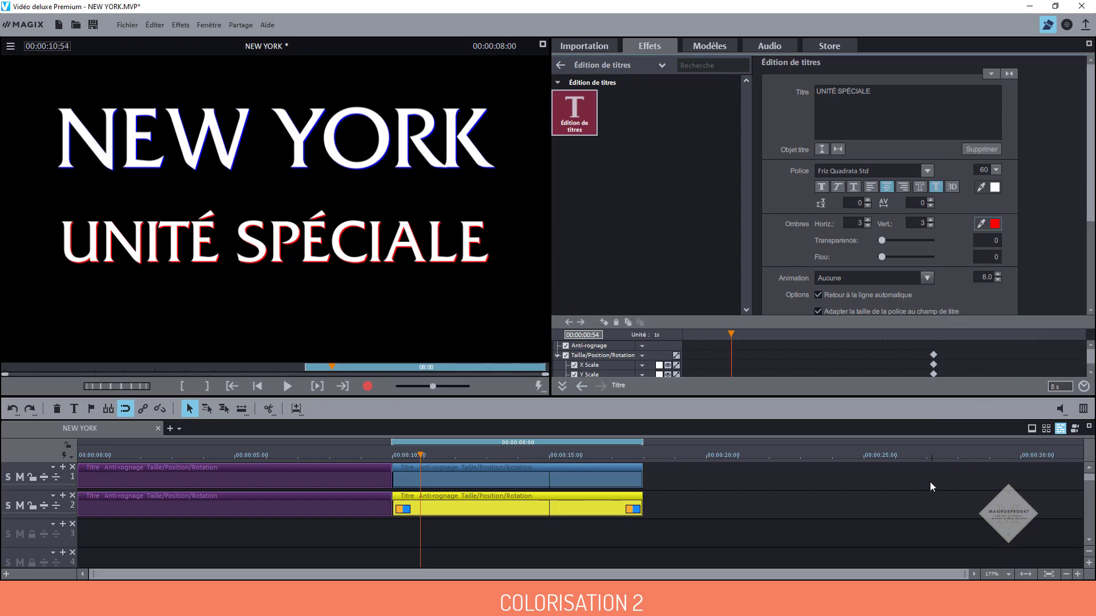
Set the shadow of the second NEW YORK segment to transparency 10 and blur 60.
left_click(609, 477)
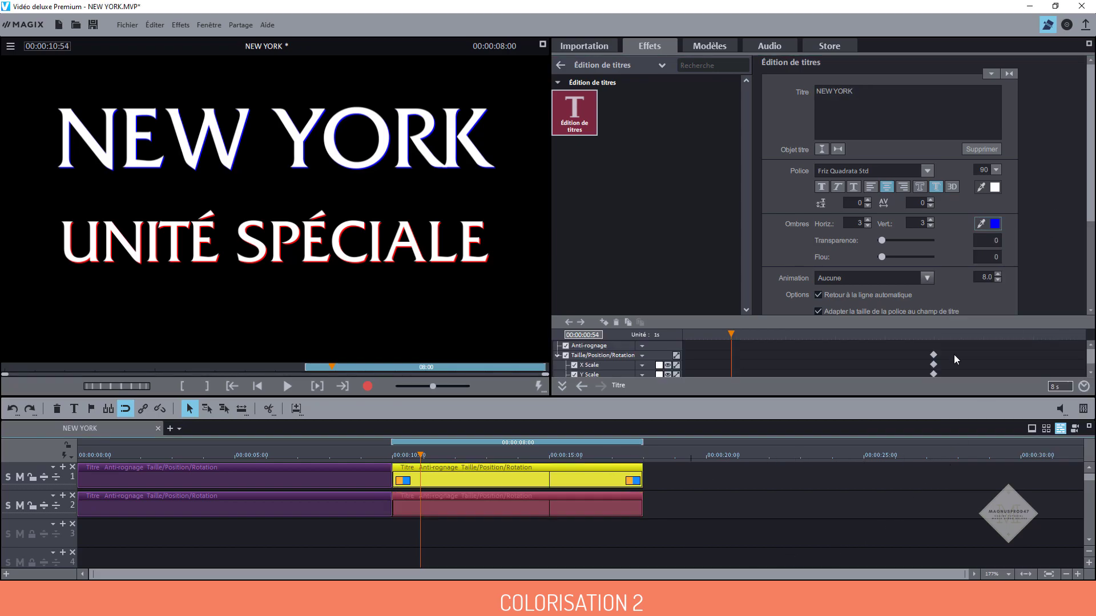
left_click(989, 242)
type("1")
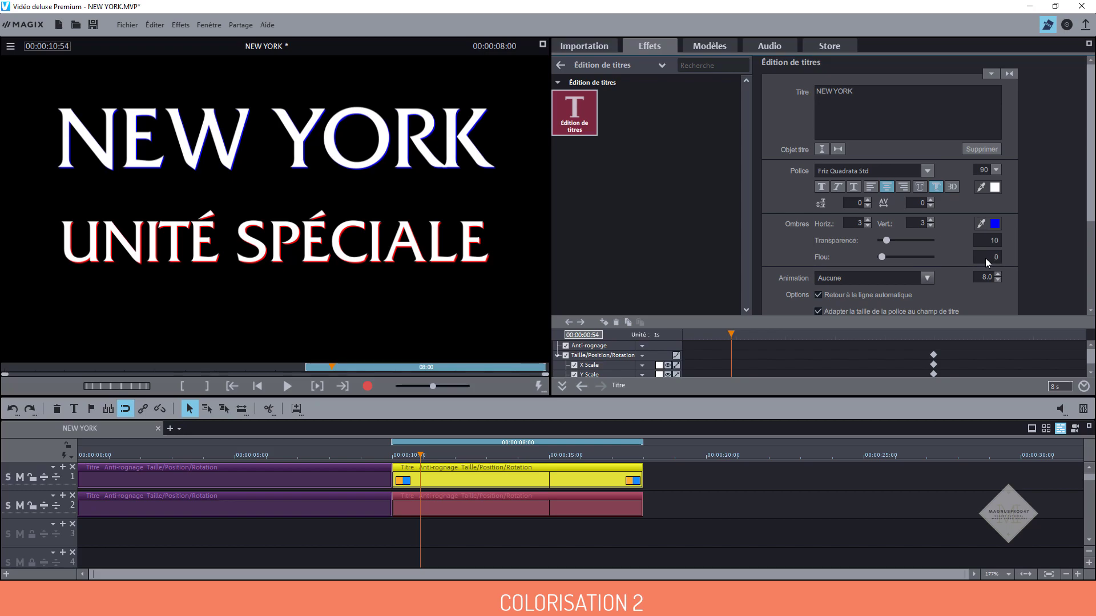
key("Return")
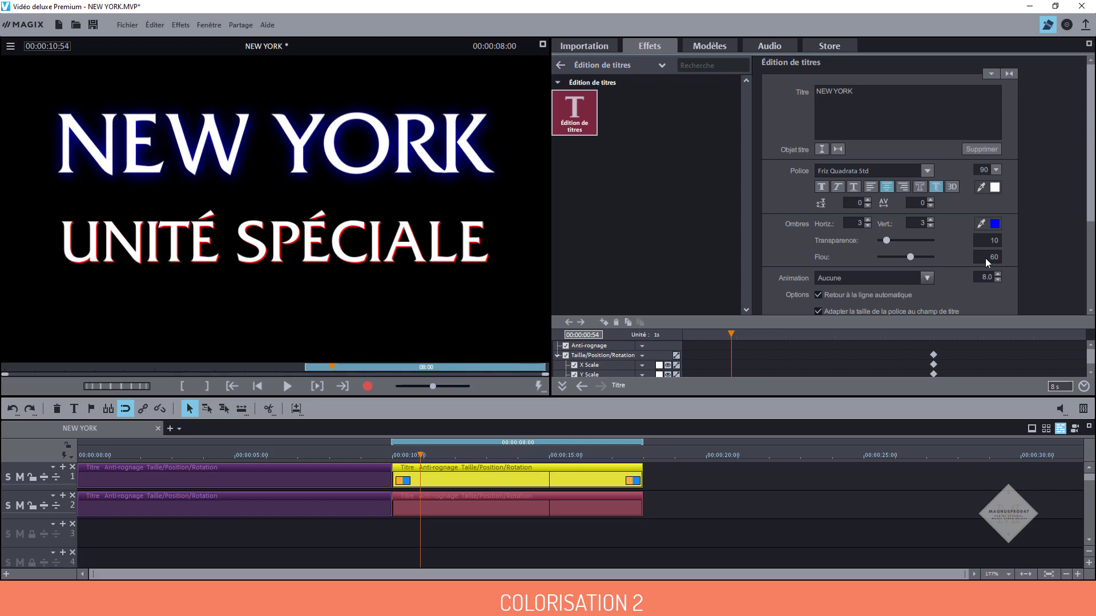
Set the second UNITÉ SPÉCIALE segment's shadow to transparency 10 and blur 60, and check both titles in the full-screen preview.
left_click(464, 509)
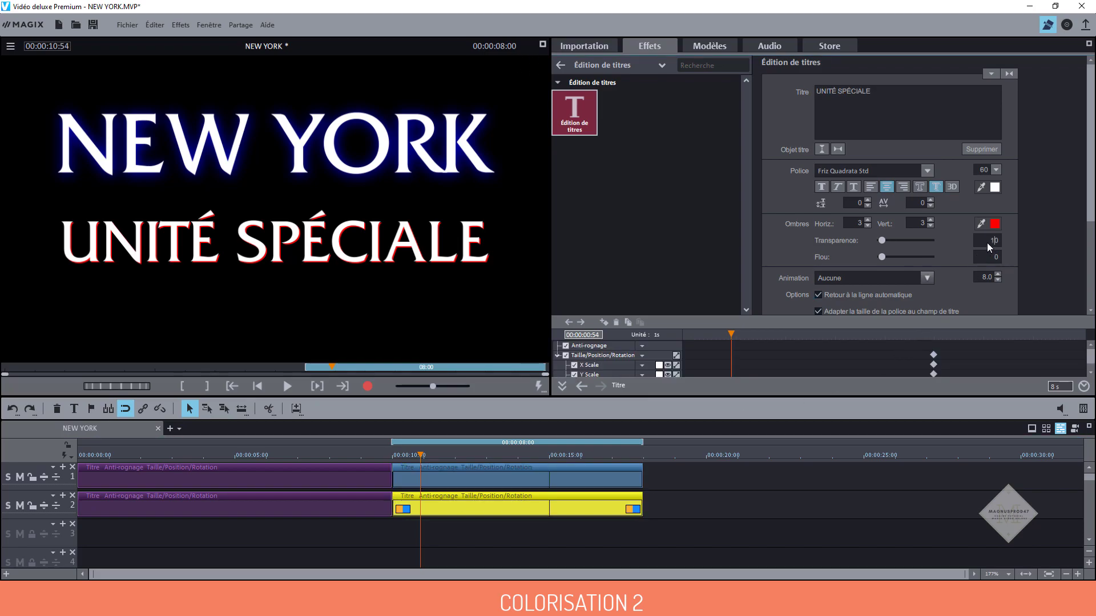
key("Return")
left_click(985, 256)
type("60")
key("Return")
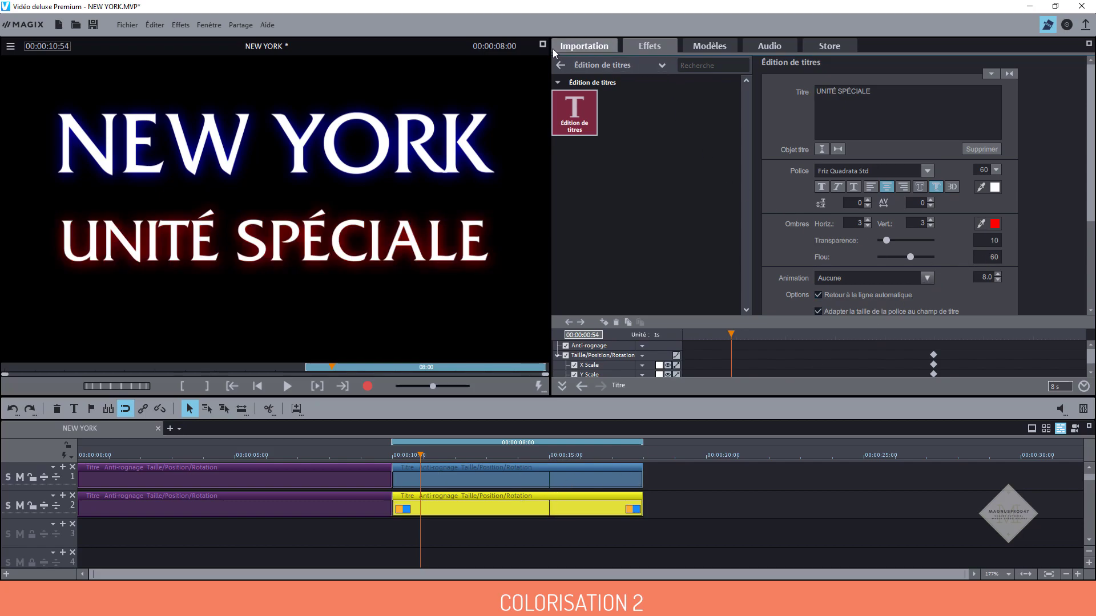
left_click(542, 44)
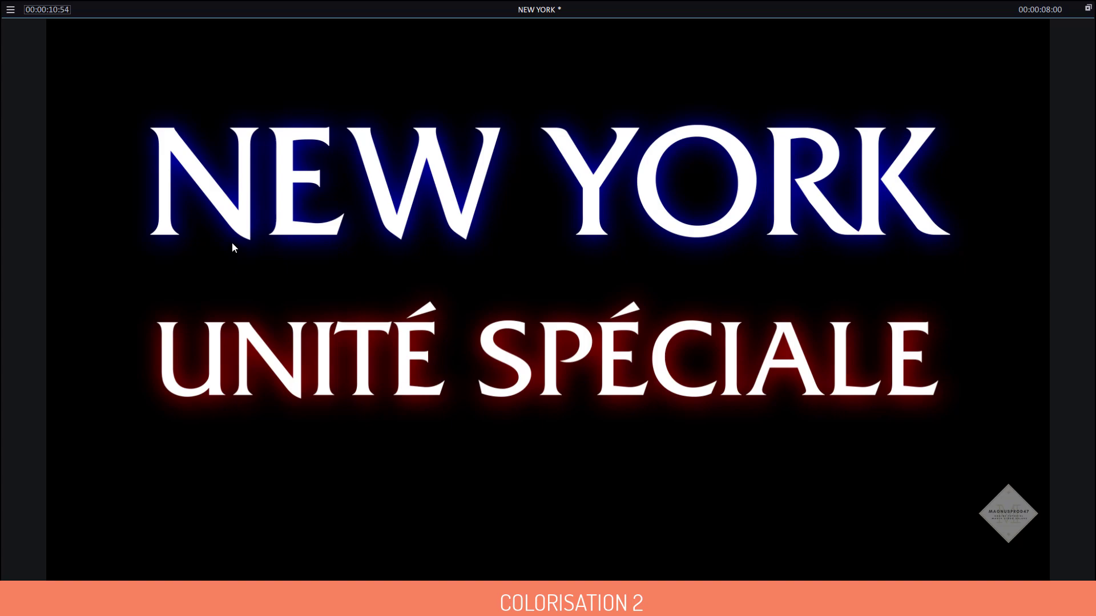
left_click(1088, 9)
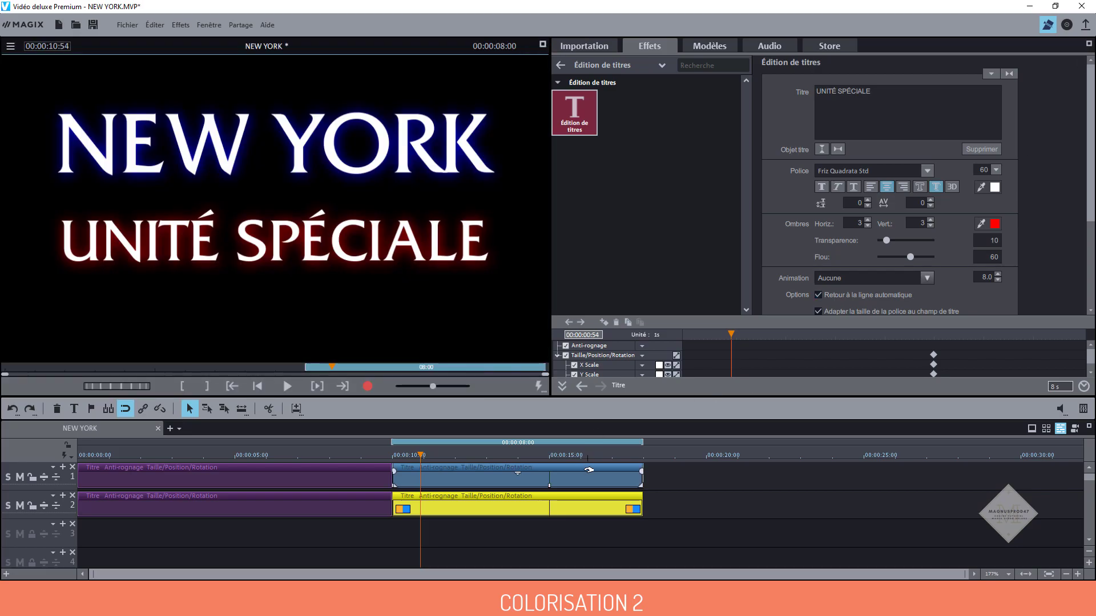
Select both title segments after 10 seconds and set their brightness to 40 with the Luminosité/contraste effect.
left_click(674, 490)
left_click_drag(666, 471, 584, 509)
left_click(661, 66)
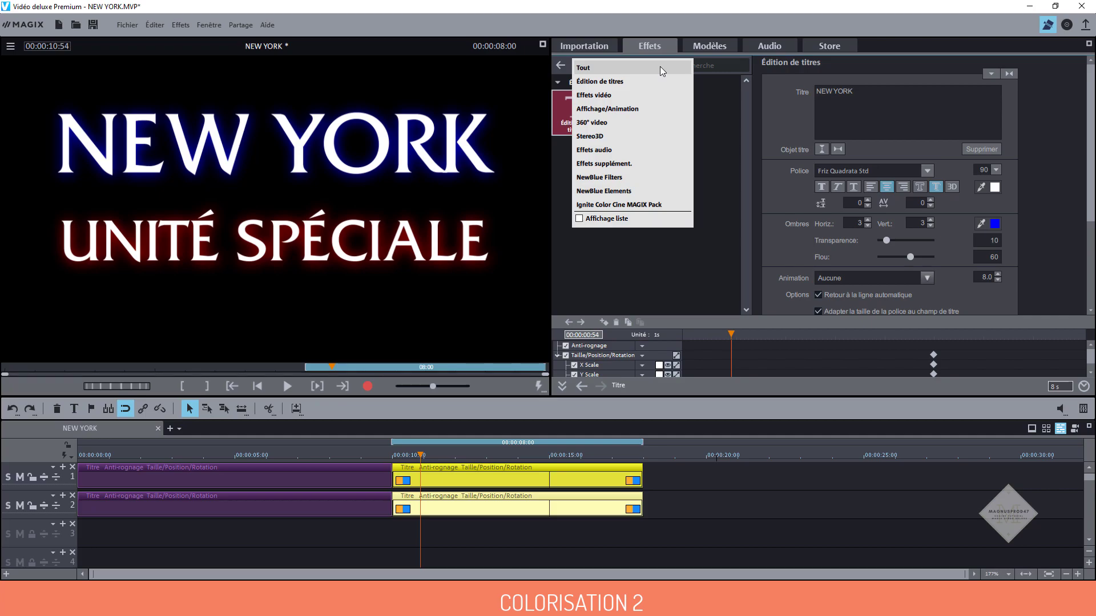
left_click(600, 95)
left_click(583, 118)
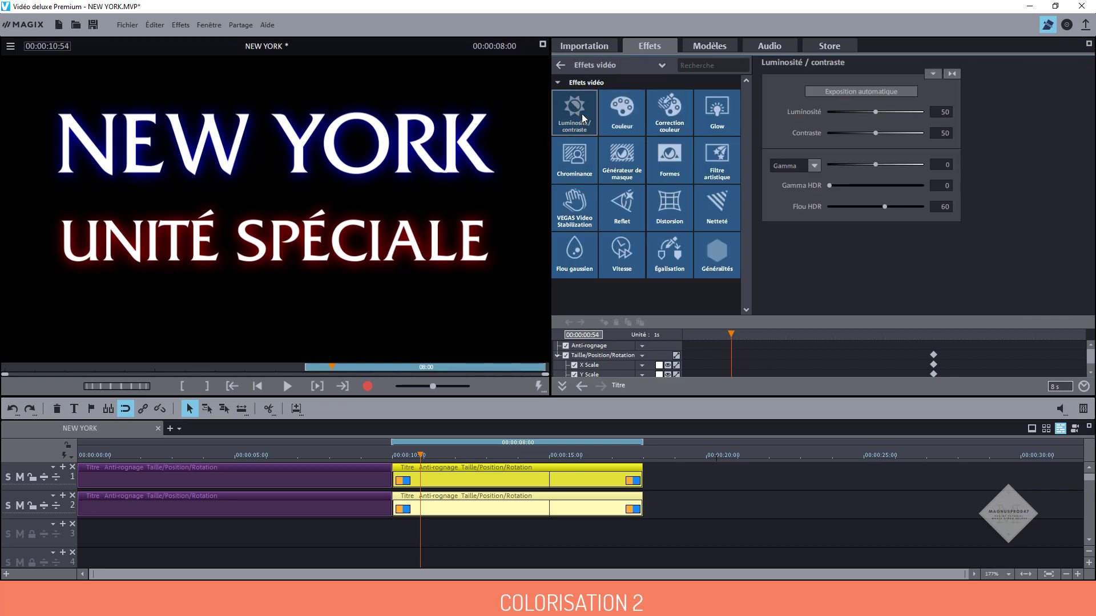
left_click(939, 113)
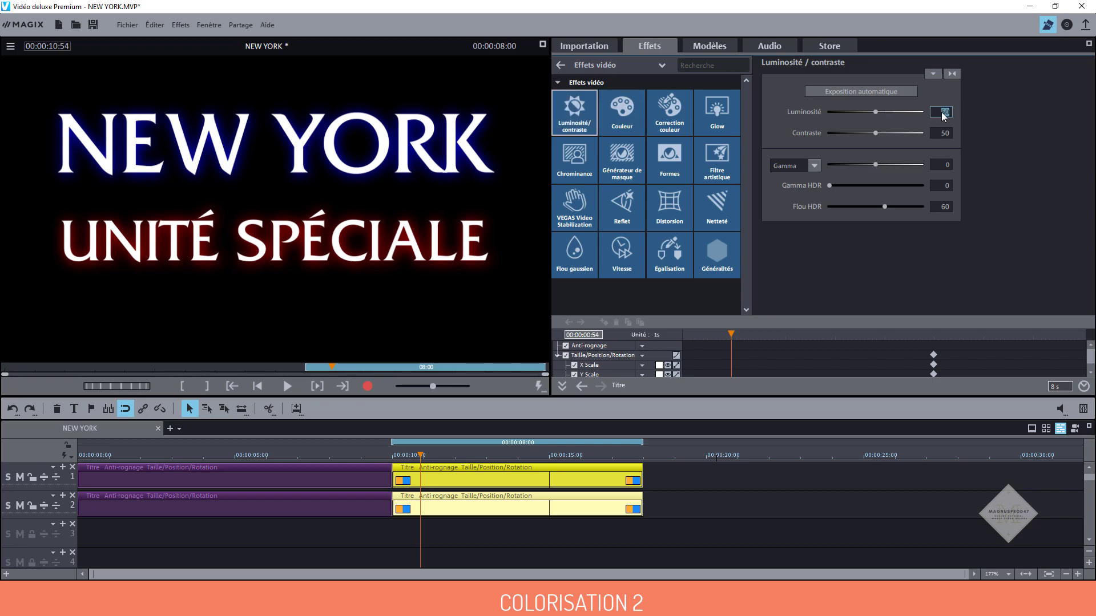
type("40")
key("Return")
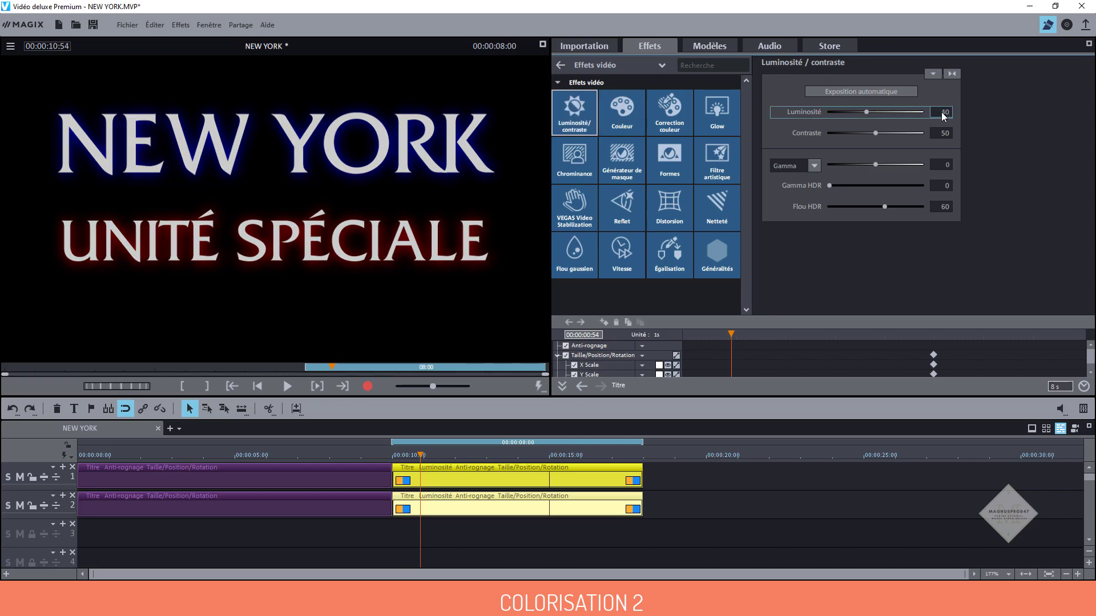
Set the contrast to 60 and the Gamma HDR to 60 for both selected title segments.
left_click(942, 133)
type("60")
key("Return")
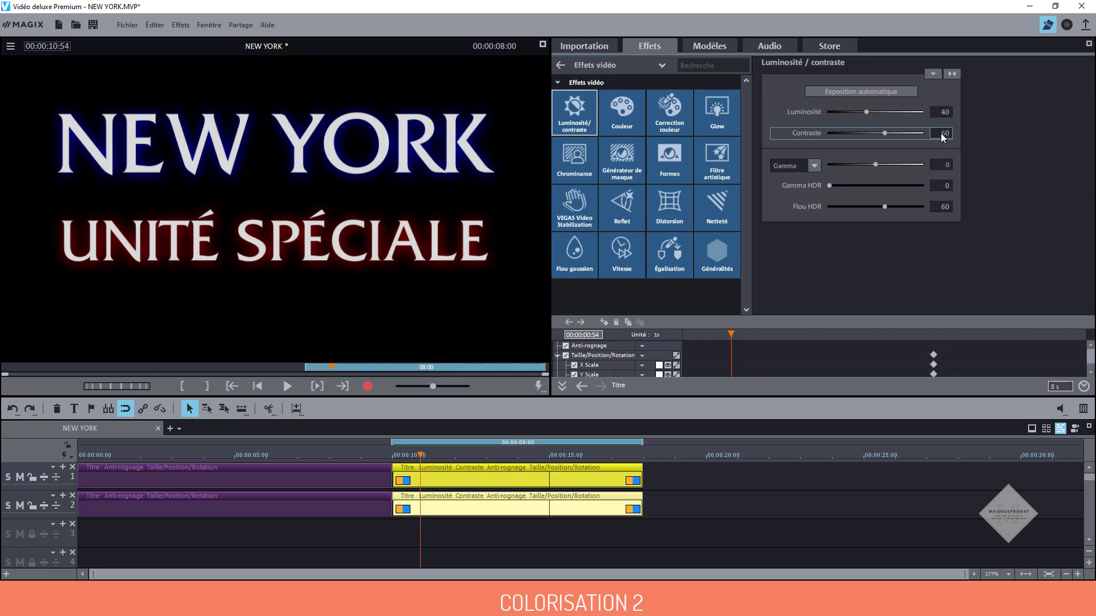
left_click(938, 184)
type("60")
key("Return")
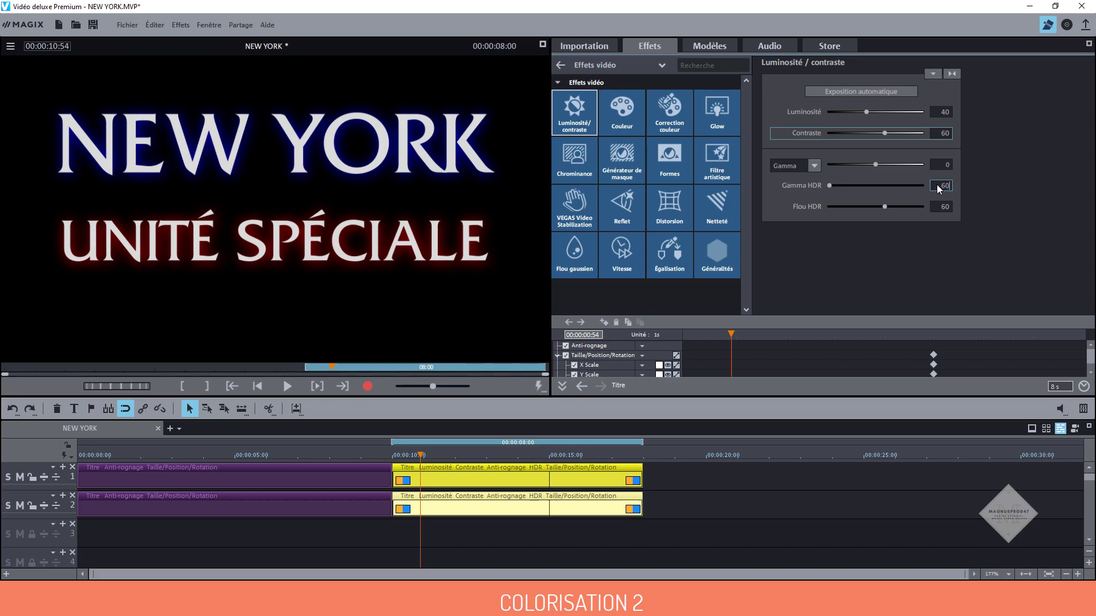
Set the Flou HDR of both selected title segments to 80 and check the result in the full-screen preview.
left_click(939, 207)
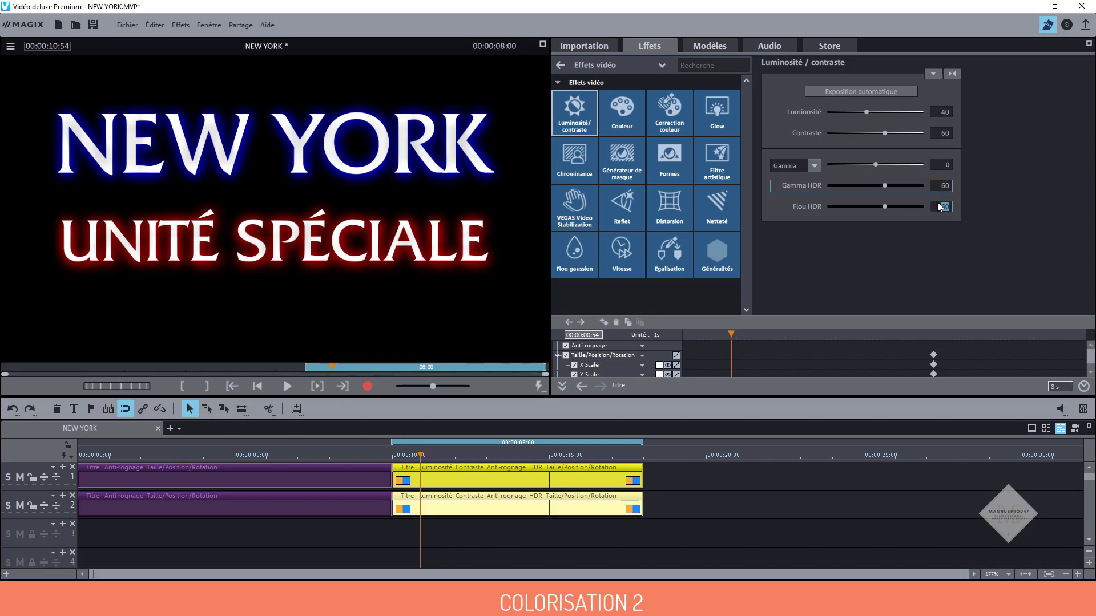
type("02")
key("Return")
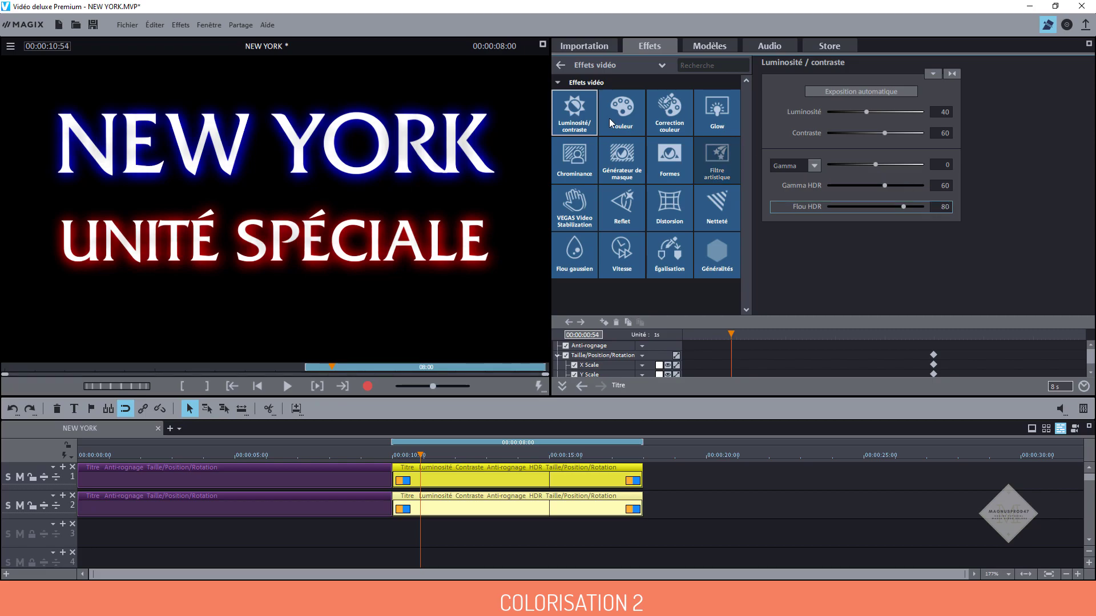
left_click(542, 44)
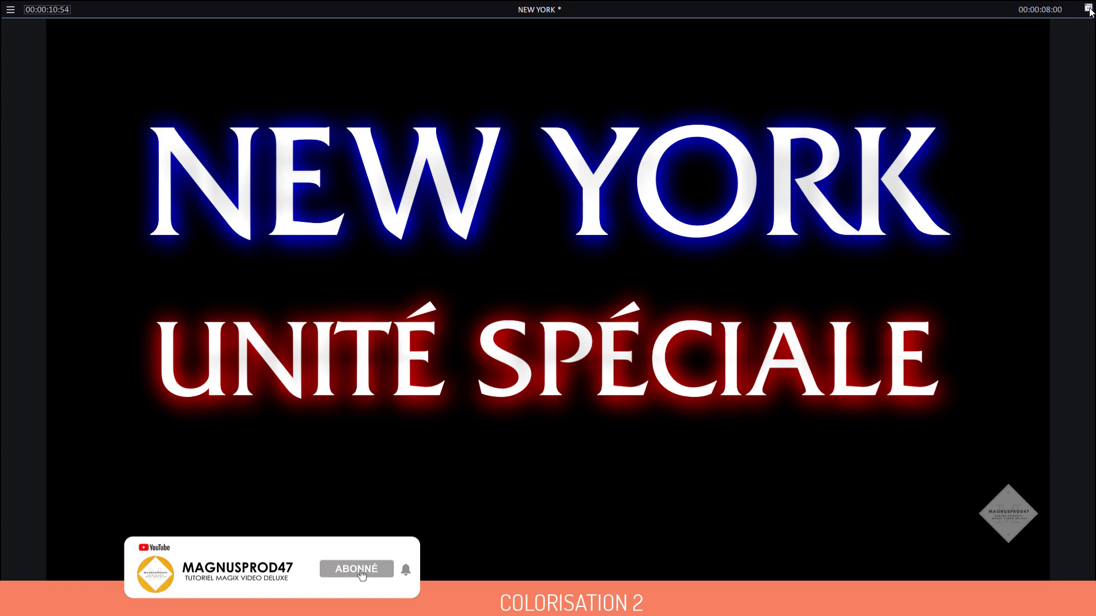
left_click(1088, 8)
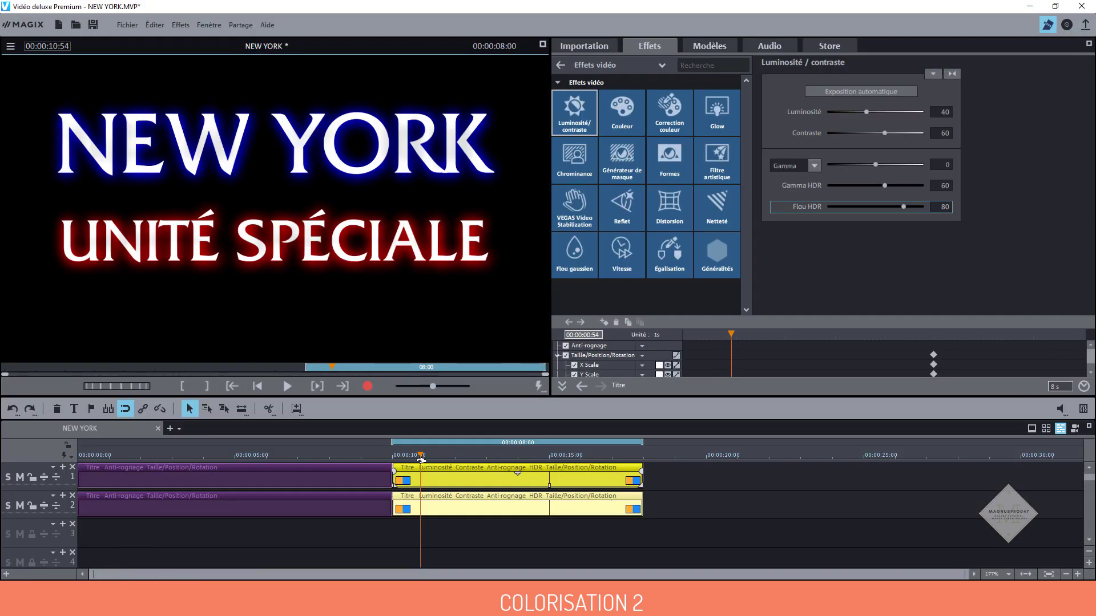
Play the change to the coloured titles at 10 seconds, starting from about 00:00:08:40.
left_click(362, 456)
mouse_move(362, 458)
left_mouse_down()
mouse_move(394, 461)
mouse_move(350, 459)
left_mouse_up()
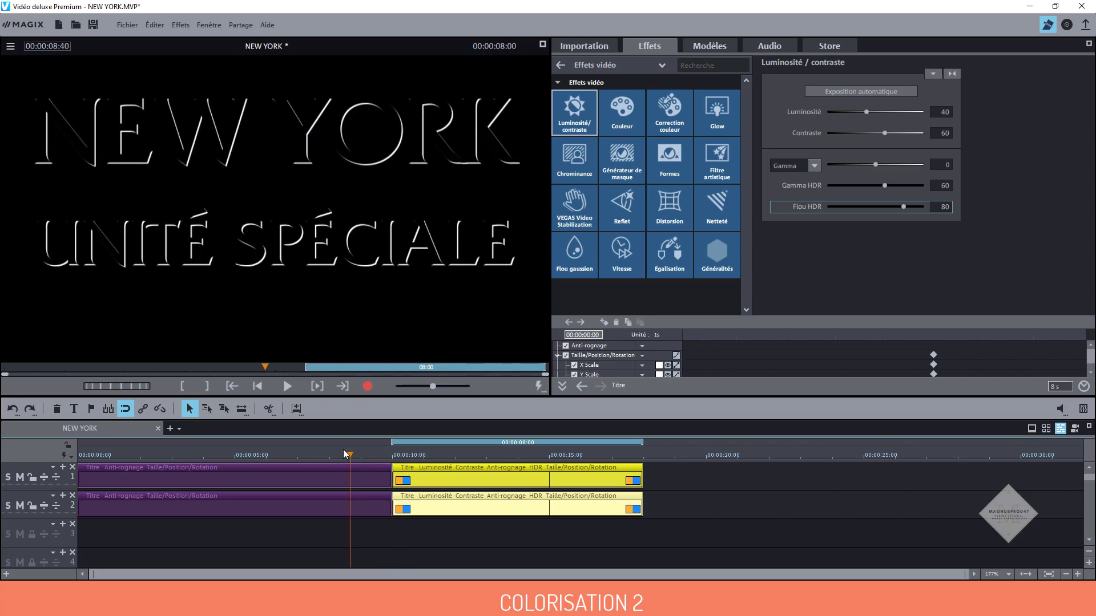
left_click(289, 385)
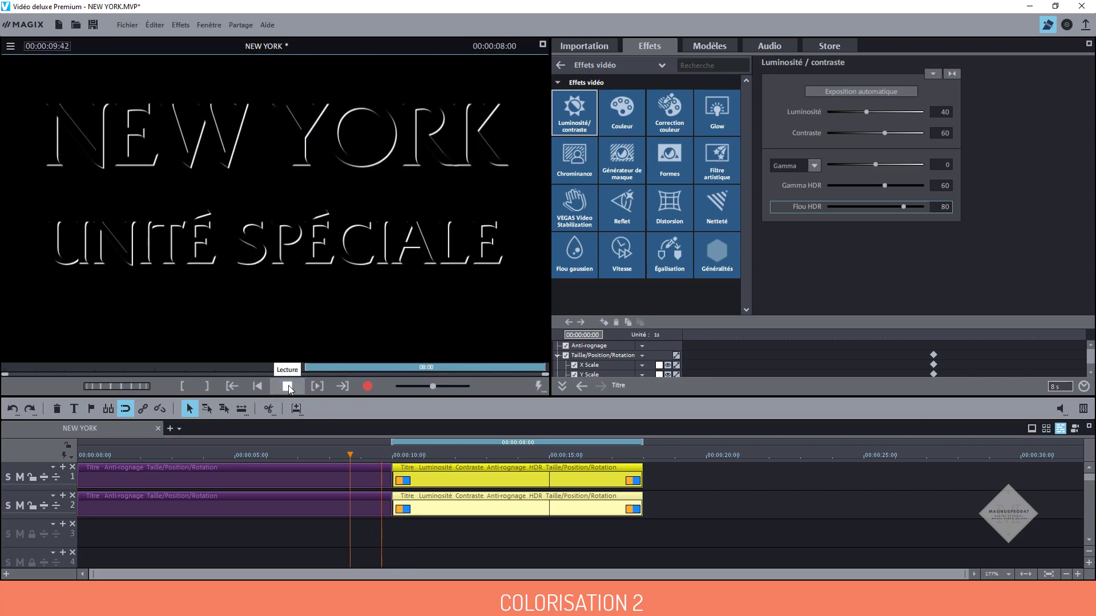
left_click(289, 386)
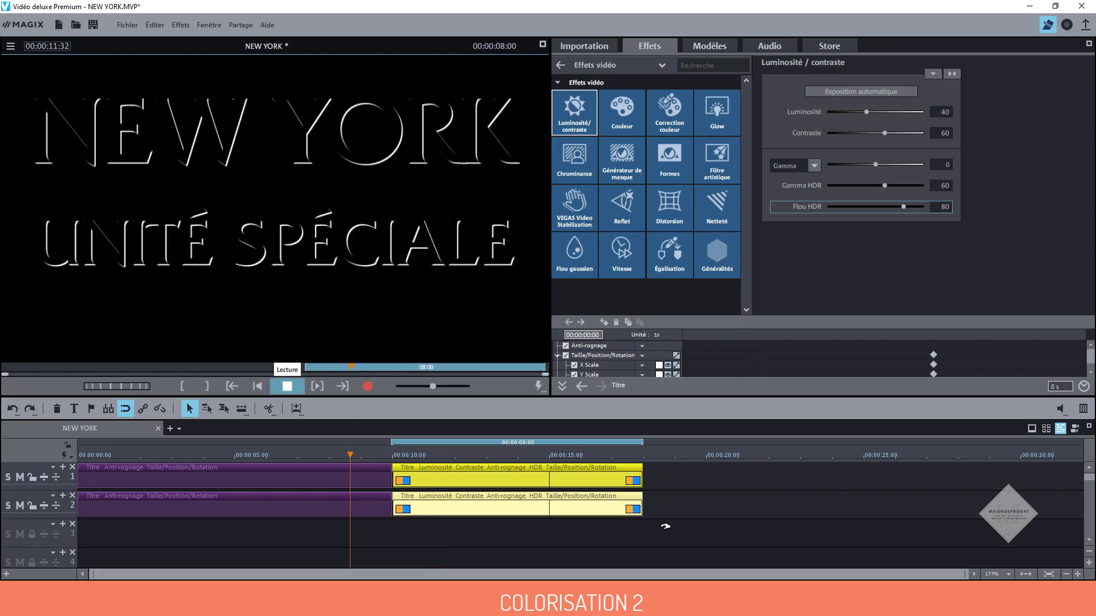
Move both coloured title segments down to tracks 3 and 4 so they start at 00:00:09:55, five frames before the 10-second cut.
left_click(1077, 574)
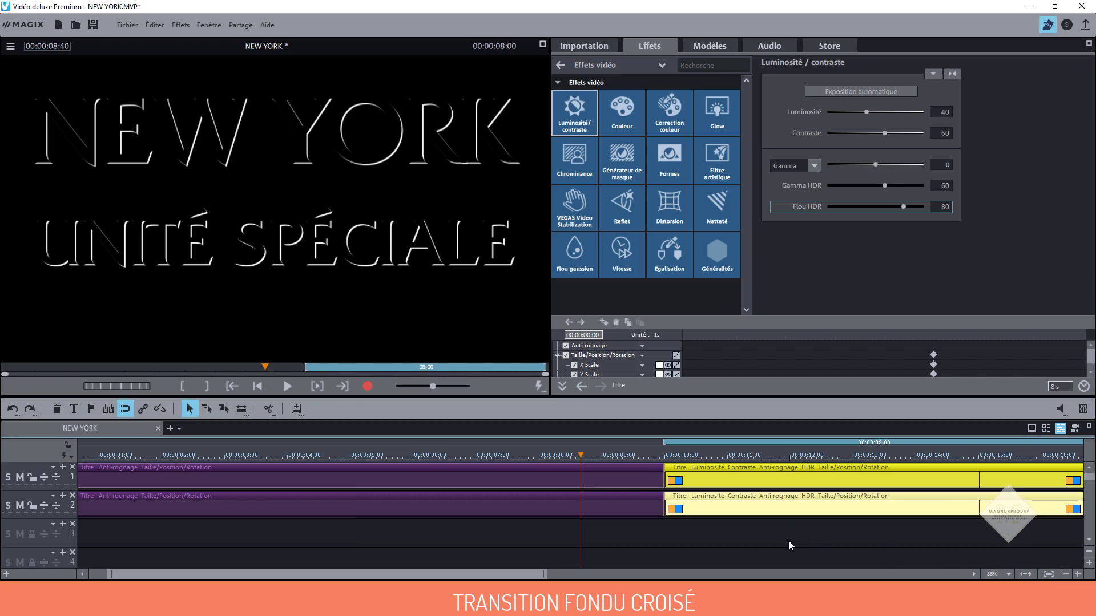
left_click(664, 456)
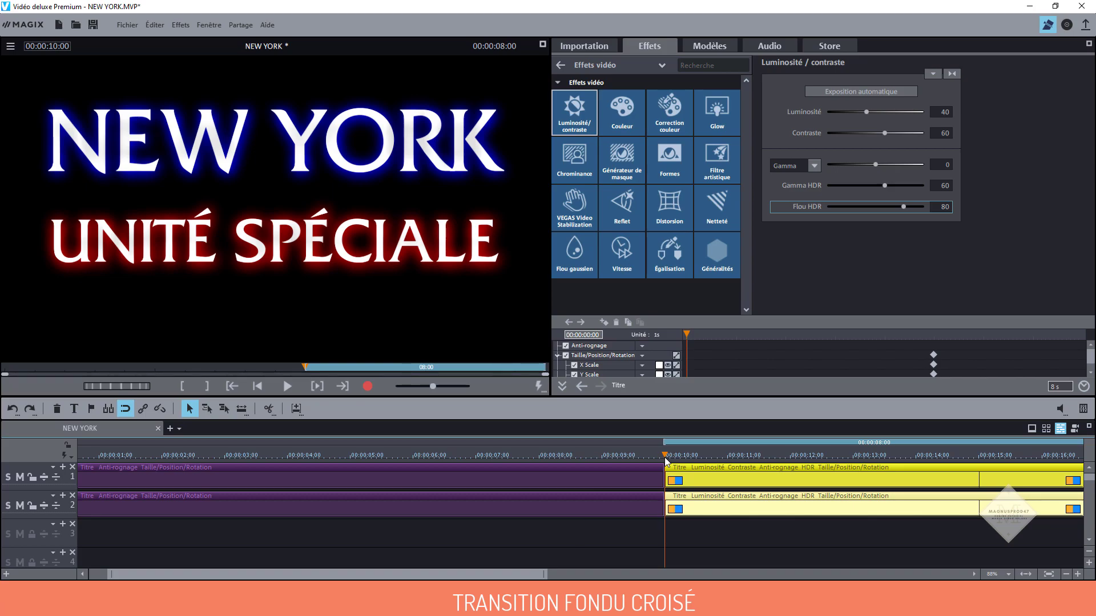
key("Left")
key("Left")
key("Left")
key("Left")
key("Left")
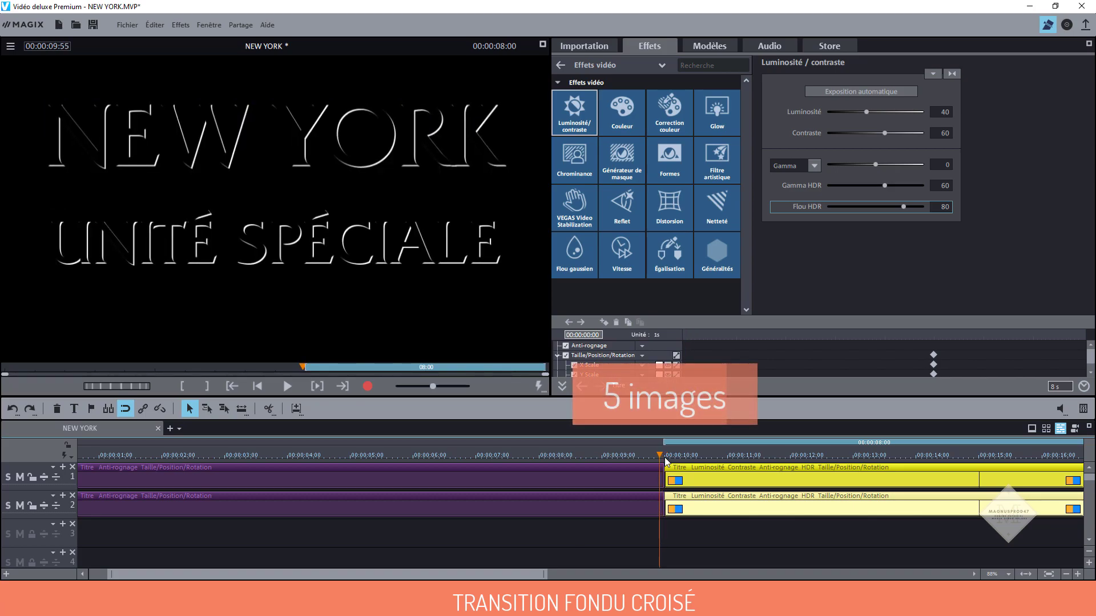
left_click(786, 534)
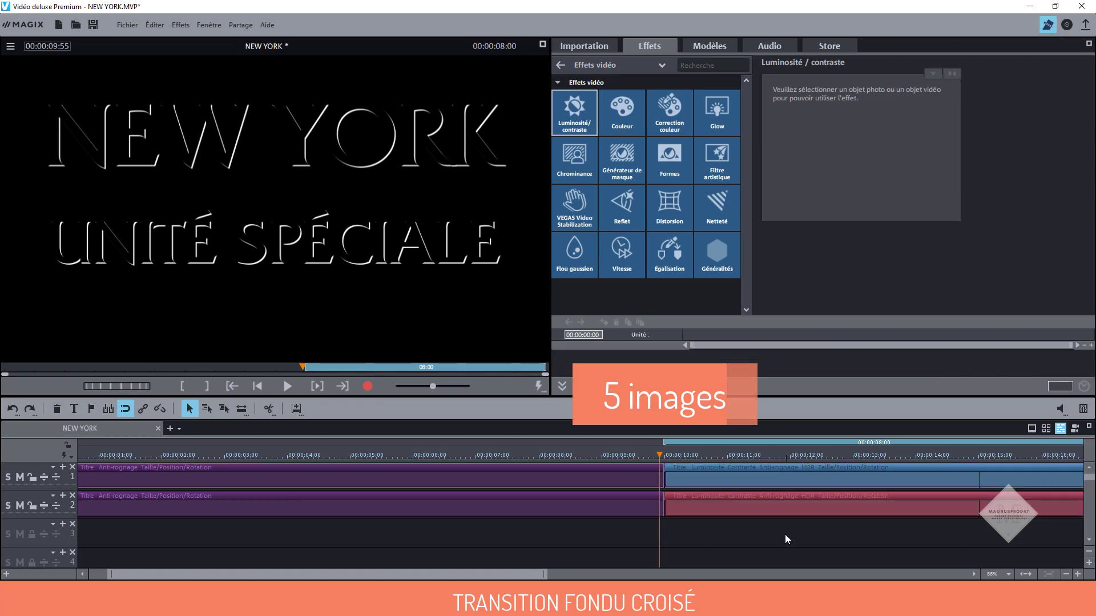
left_click(789, 469)
left_click_drag(792, 489, 783, 523)
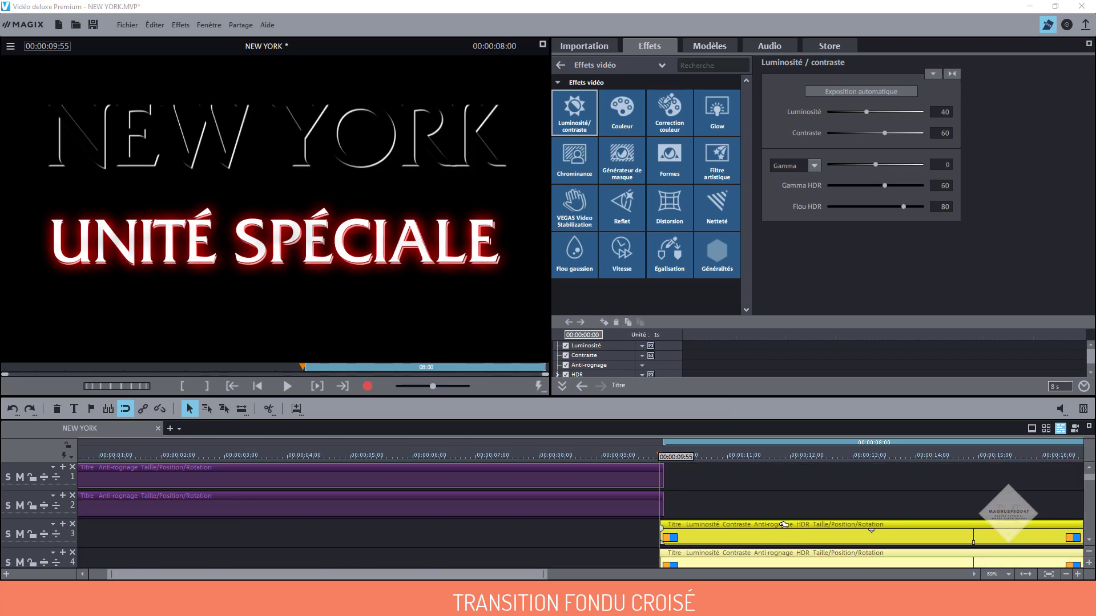
left_click_drag(783, 524, 783, 524)
Examine the overlap of the plain and coloured titles at 00:00:09:55 in the full-screen preview.
left_click(1077, 575)
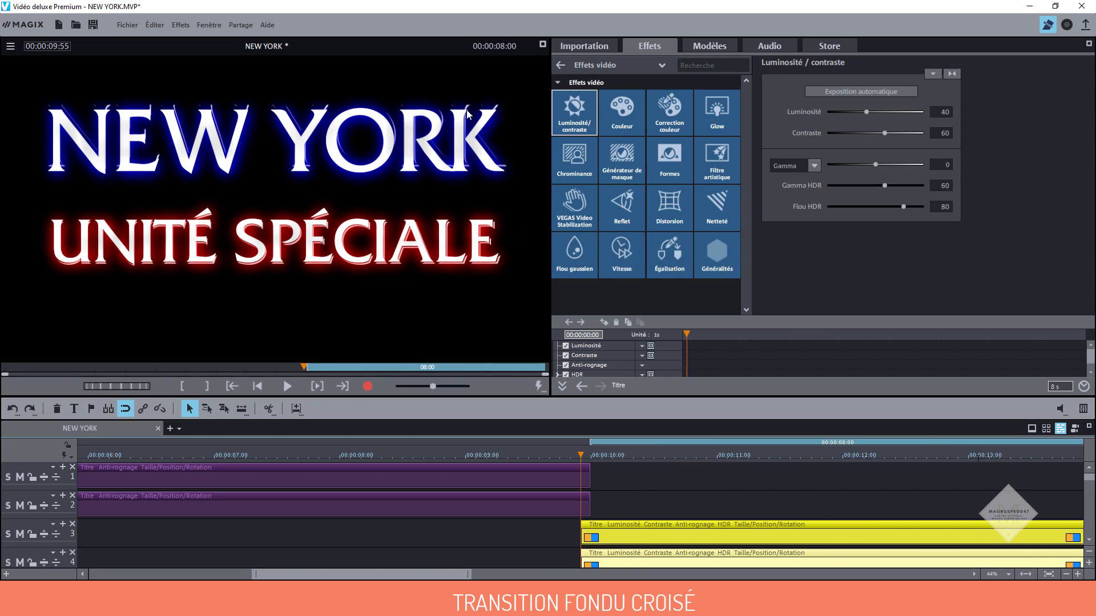
left_click(544, 45)
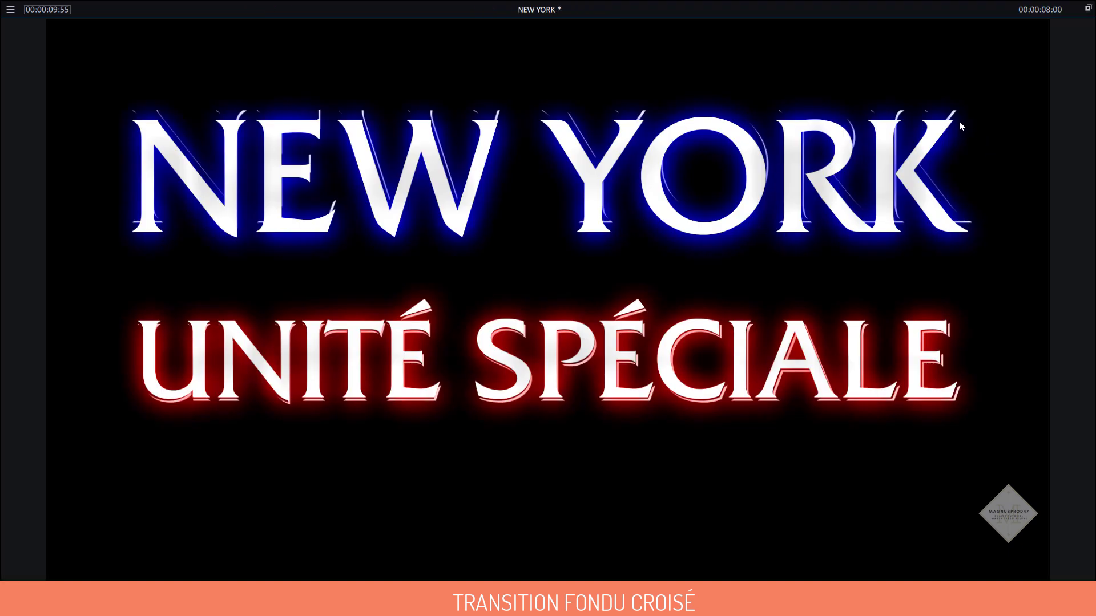
left_click(1088, 9)
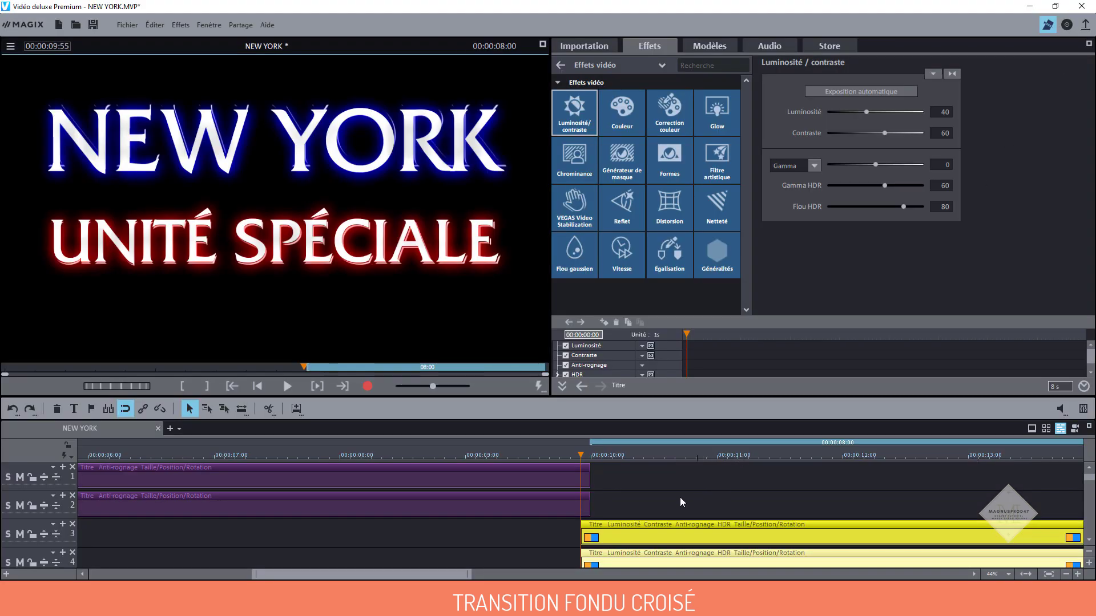
Crossfade the five-frame overlap by fading out the titles on tracks 1 and 2 and fading in those on tracks 3 and 4.
left_click(581, 474)
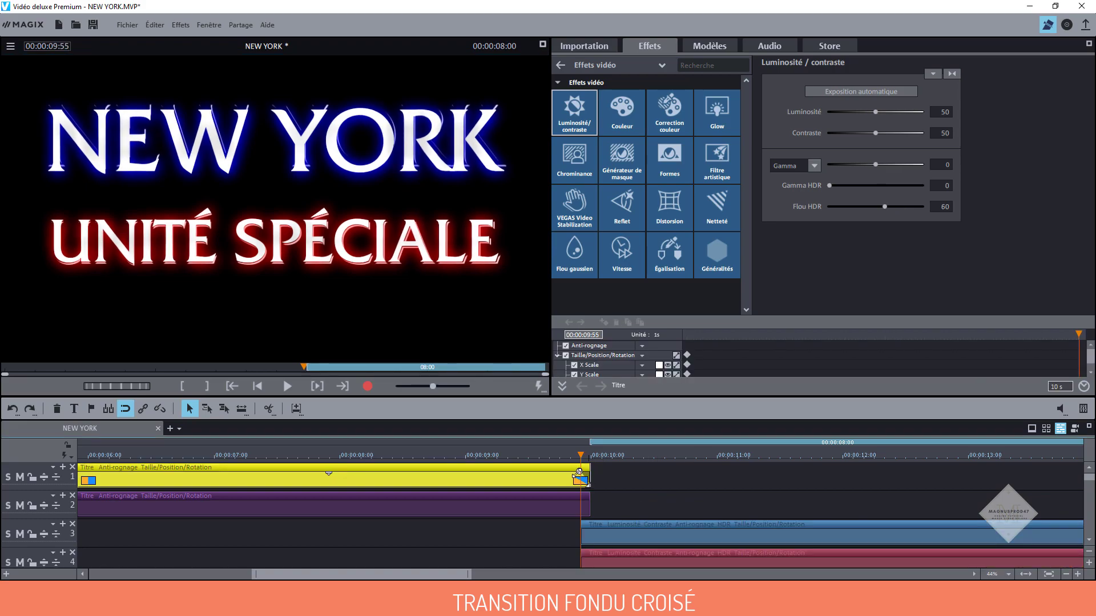
left_click(590, 502)
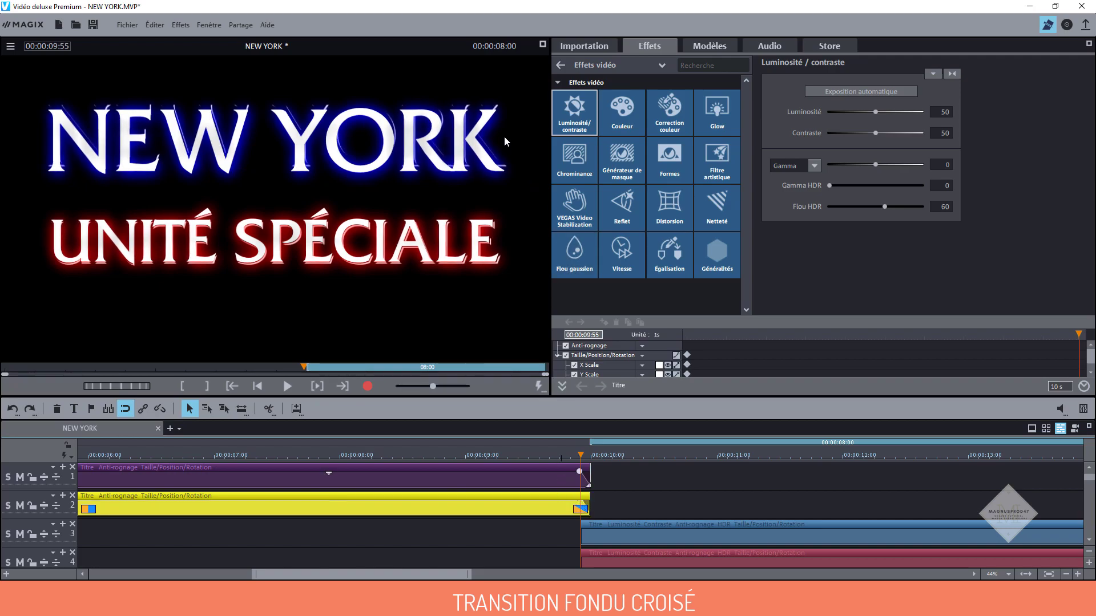
left_click(590, 529)
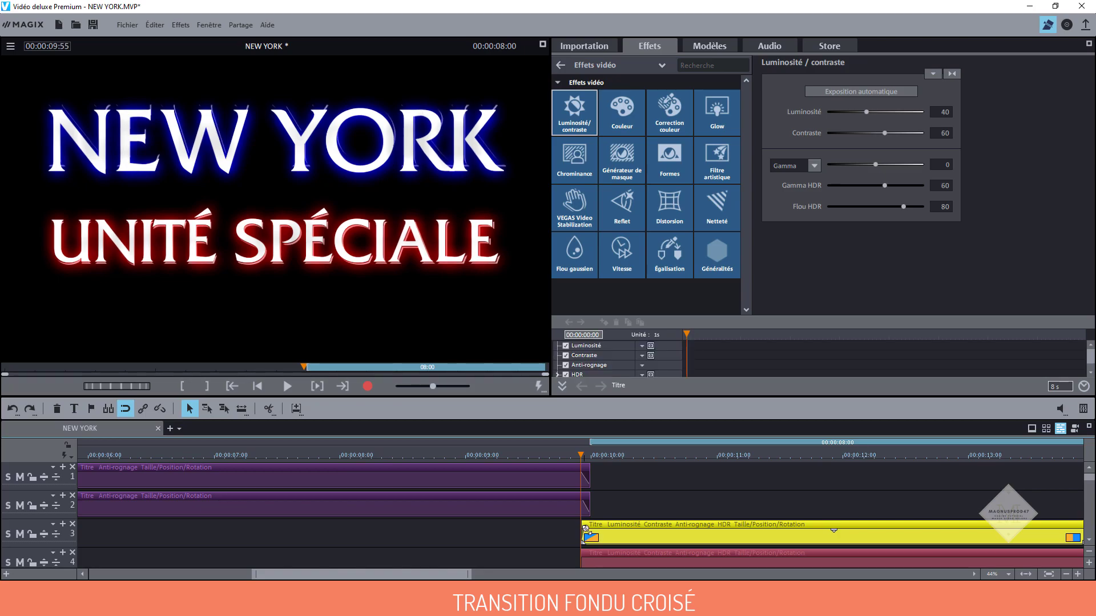
left_click(582, 556)
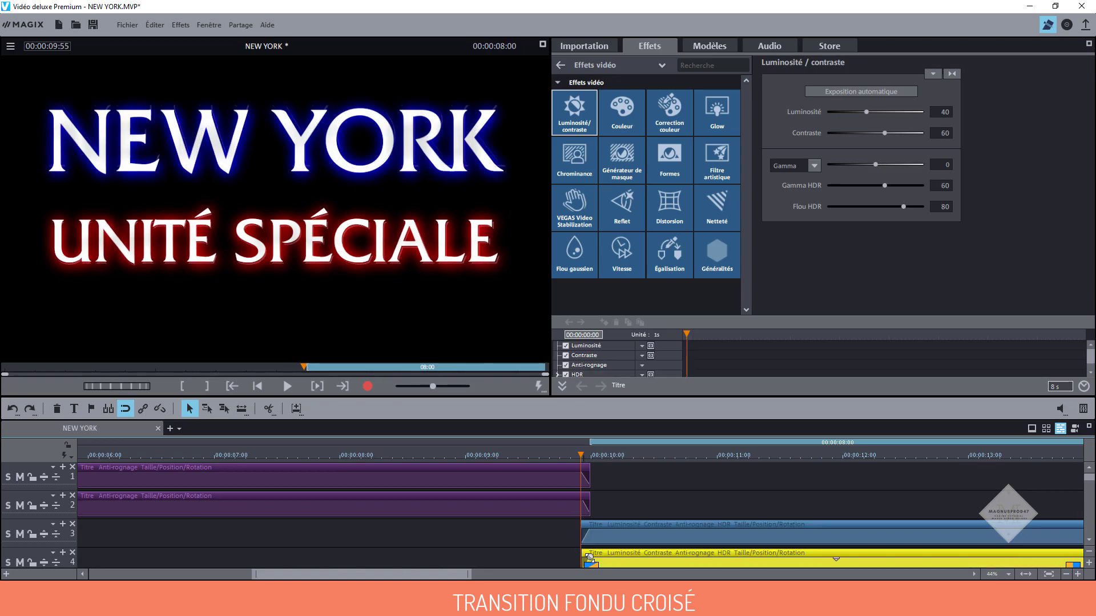
left_click(589, 454)
left_click_drag(588, 454, 565, 455)
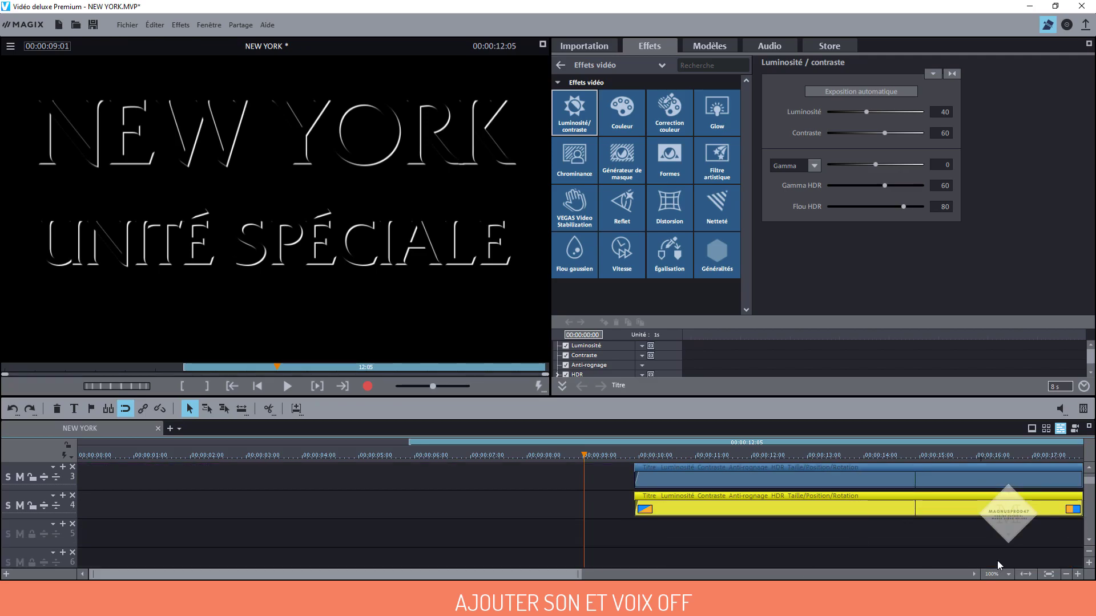
Add the NEW YORK.mp3 sound file from the son folder to track 5, below the titles.
left_click_drag(566, 575, 722, 576)
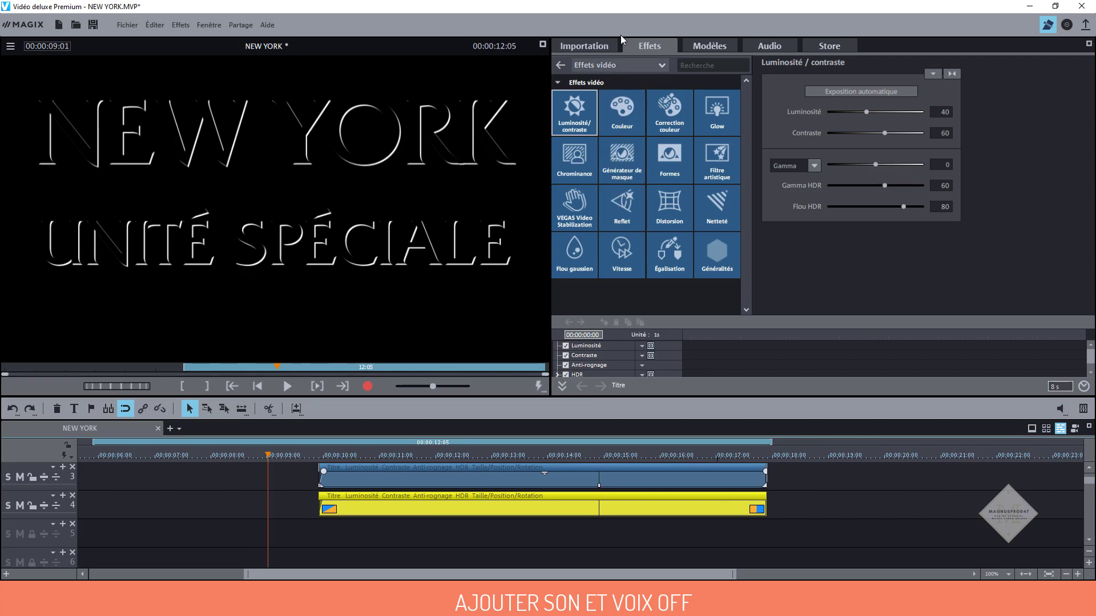
left_click(608, 46)
double_click(658, 100)
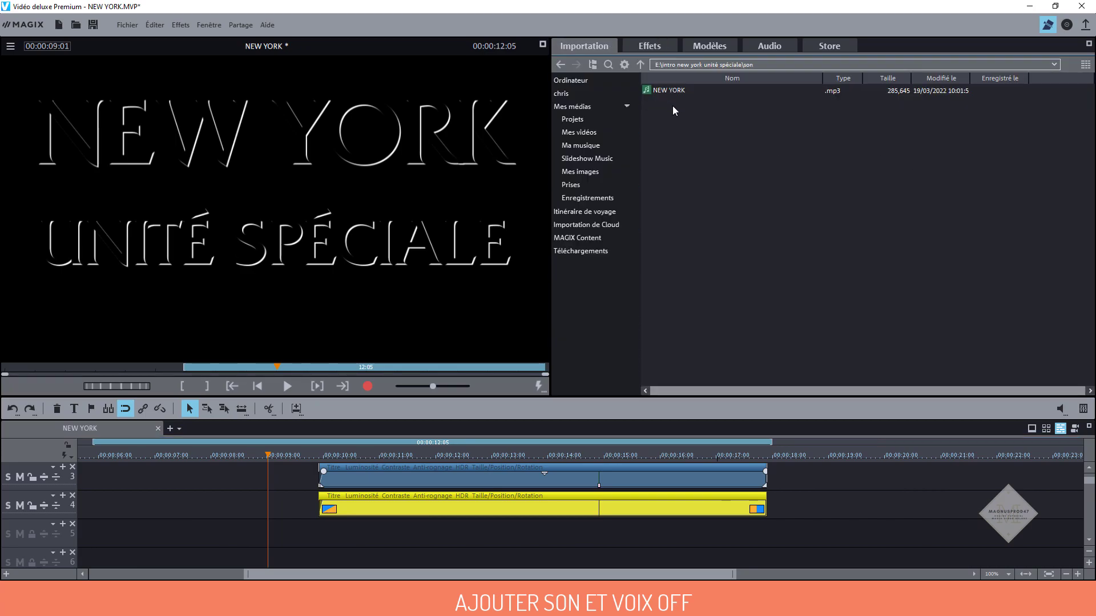
left_click_drag(666, 88, 224, 535)
left_click_drag(447, 532, 392, 543)
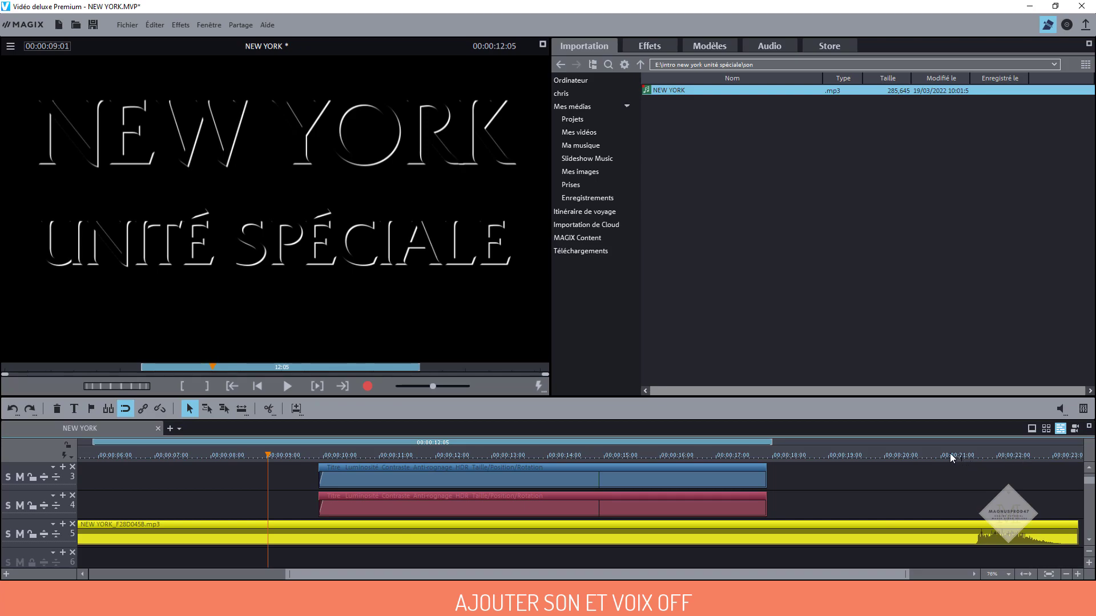
Split the sound clip on track 5 at 00:00:21:28, just before the final sound, and delete the part before the cut.
left_click_drag(951, 456, 967, 457)
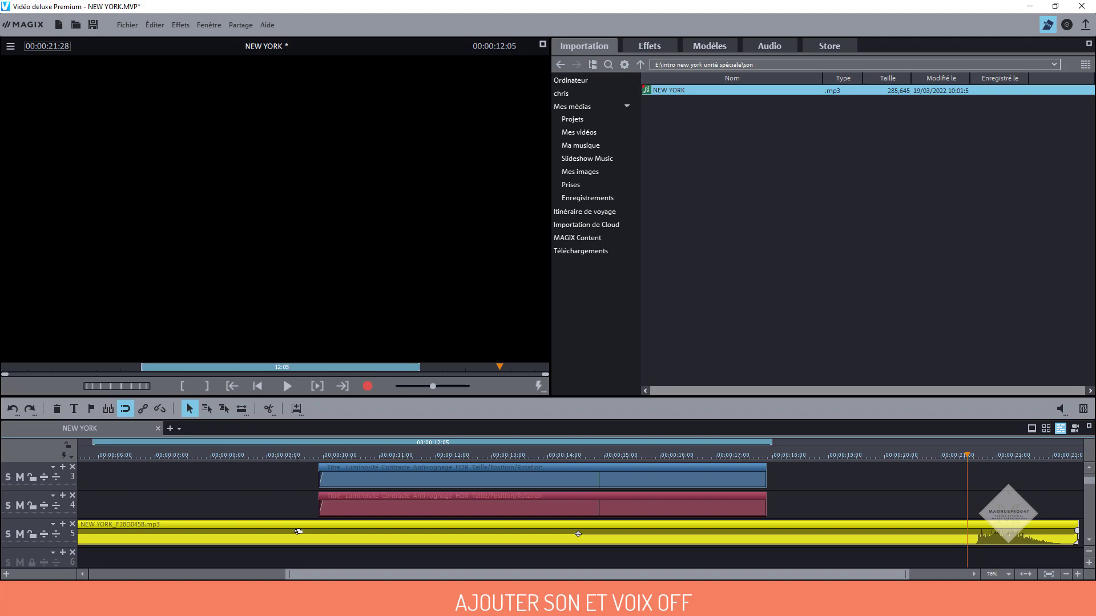
key("t")
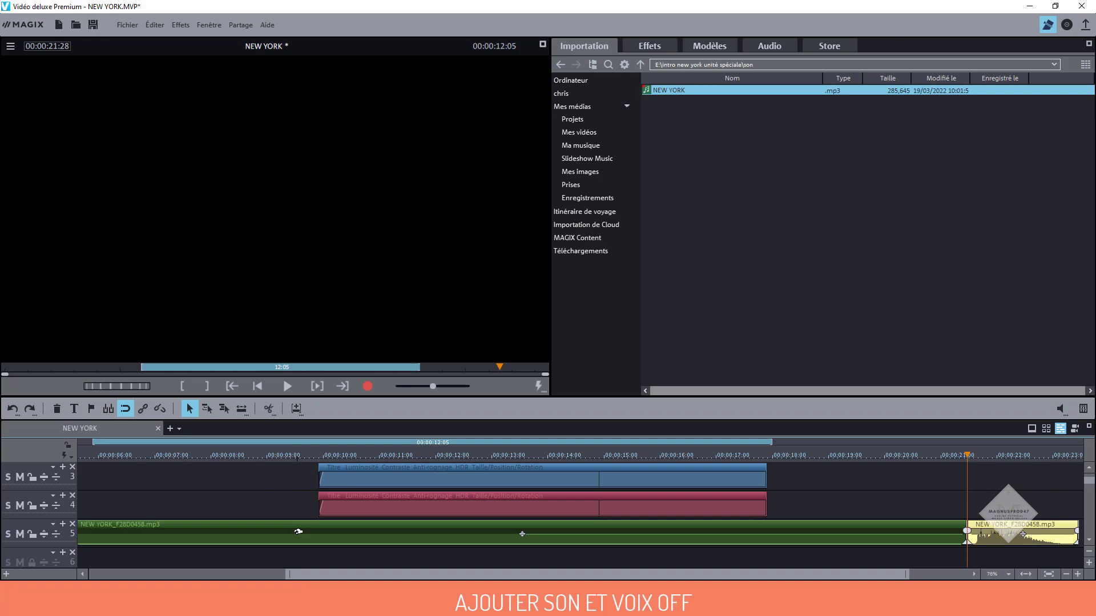
left_click(374, 525)
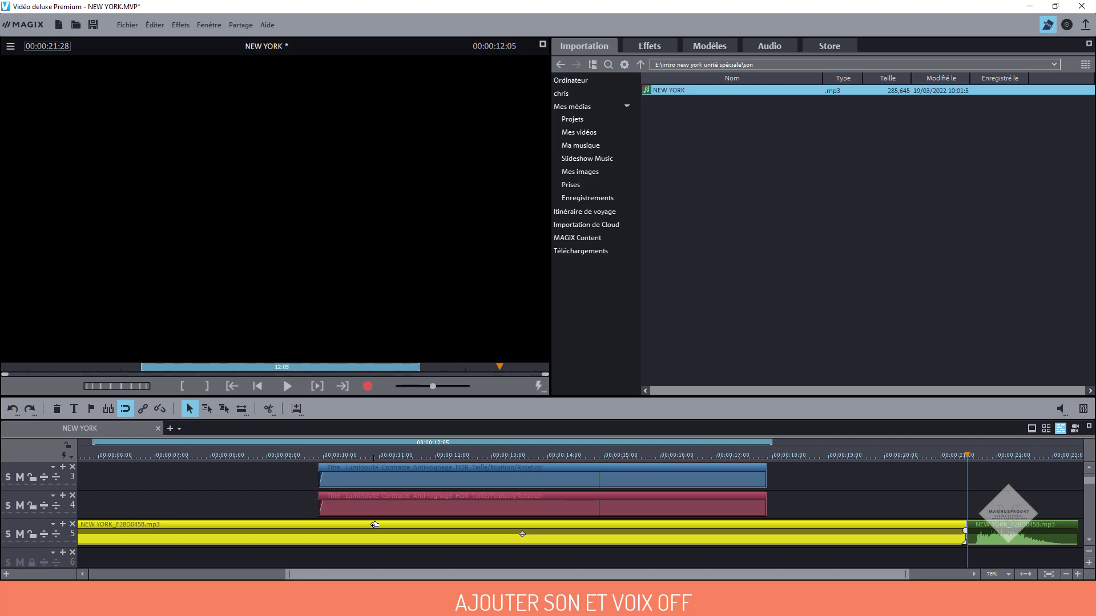
key("q")
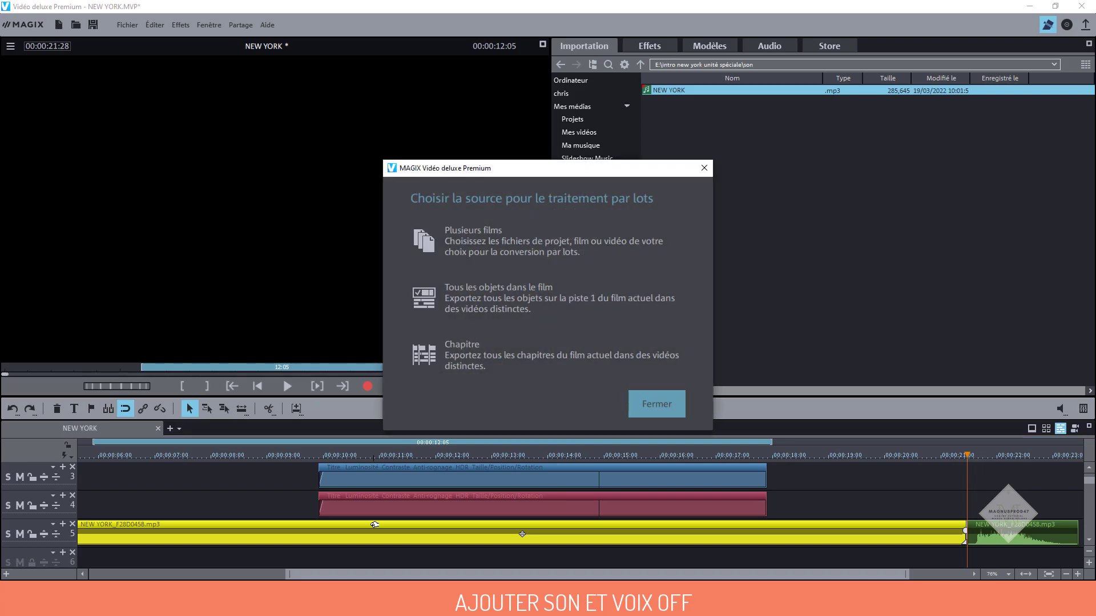
left_click(665, 406)
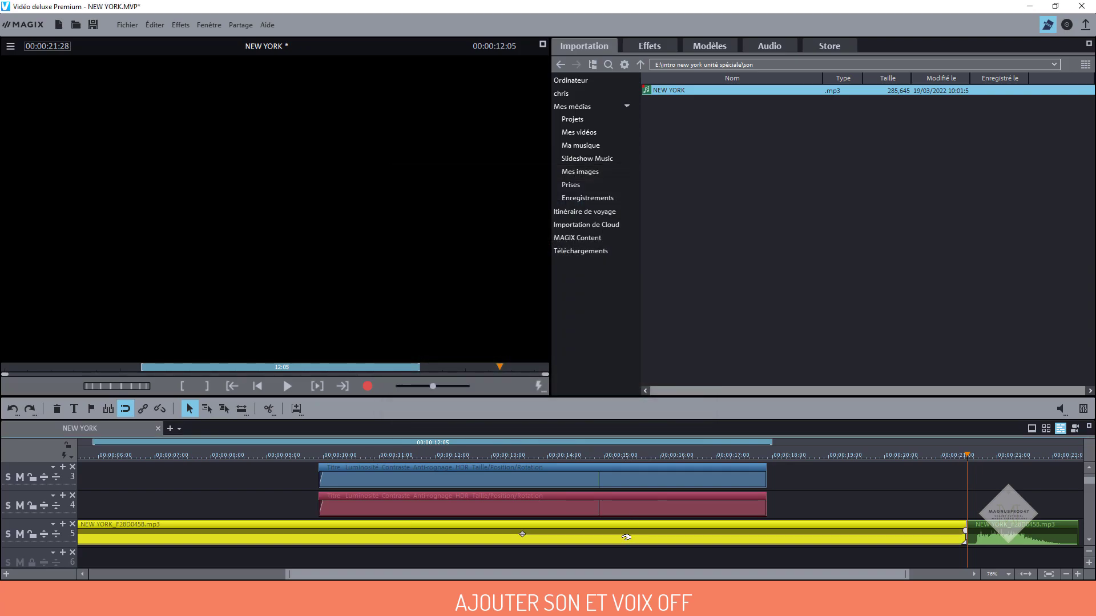
key("Delete")
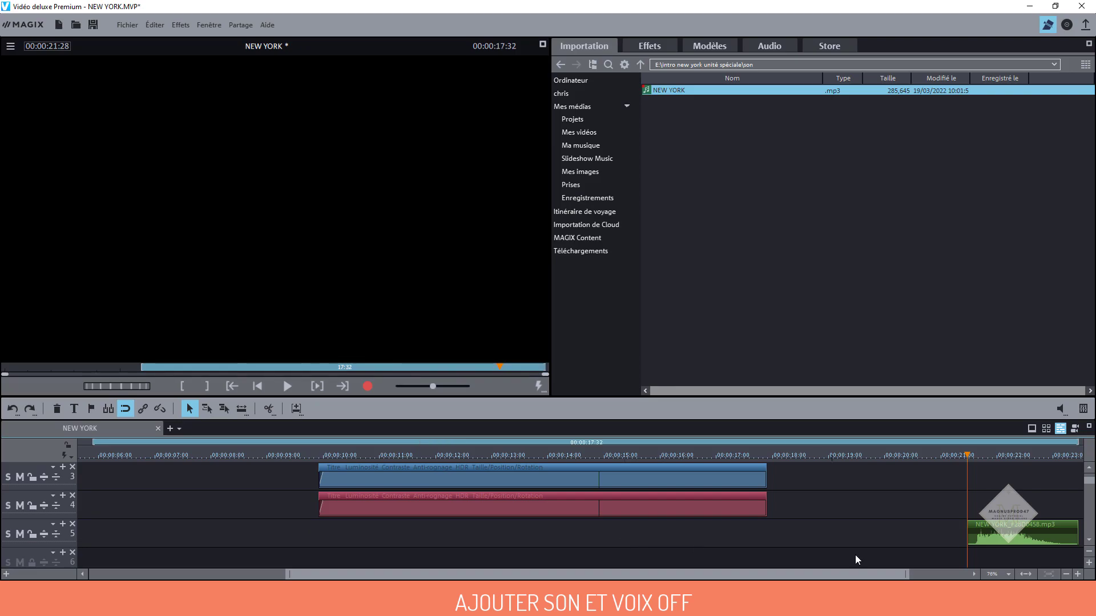
Move the remaining sound clip to start at 00:00:15:55, ending flush with the titles, and play it from there.
left_click_drag(1004, 537, 663, 536)
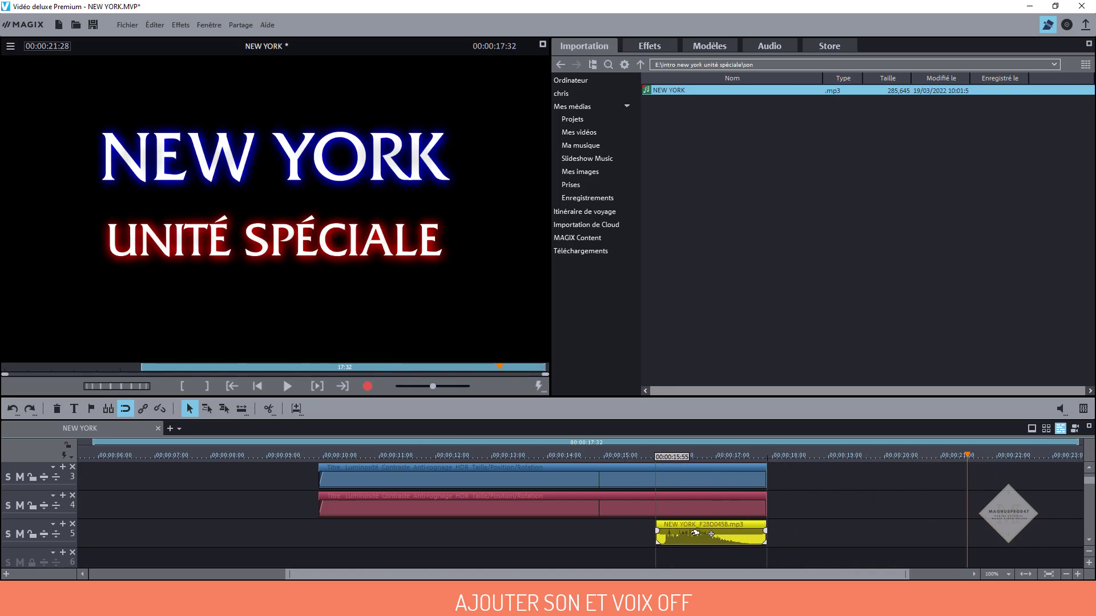
left_click_drag(818, 472, 655, 459)
left_click(283, 386)
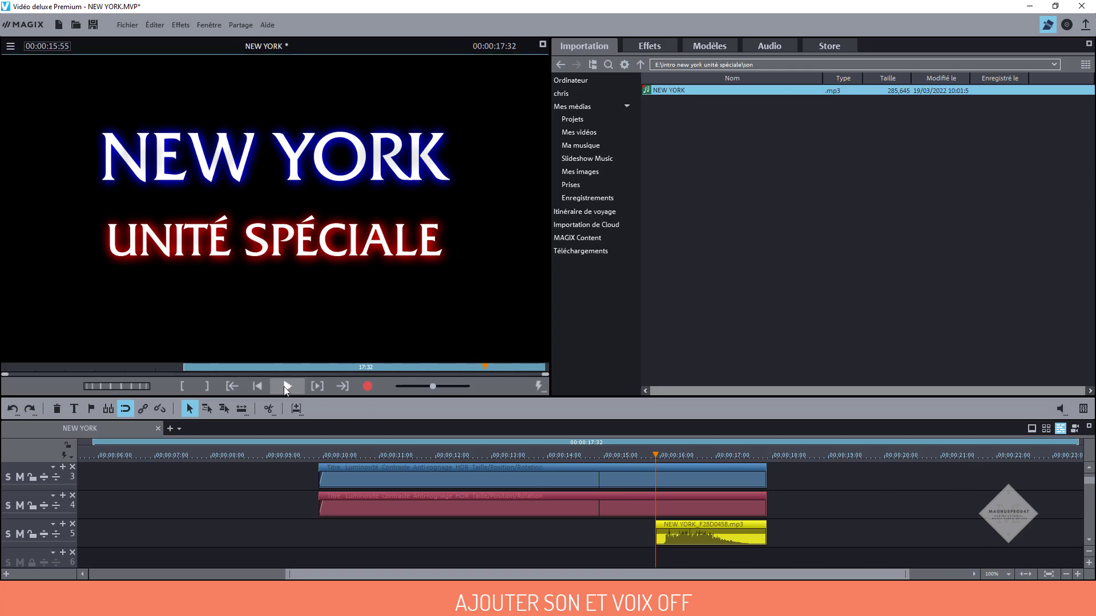
left_click(286, 387)
Open audio recording for track 5, move its dialog clear of the preview and turn on input level monitoring.
left_click(32, 525)
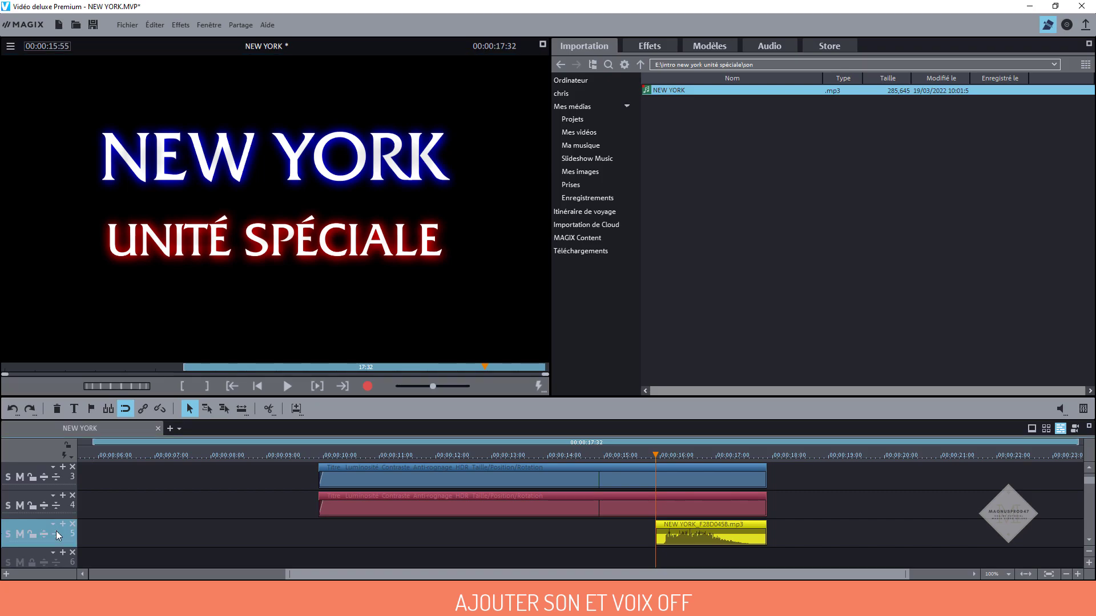
left_click(368, 388)
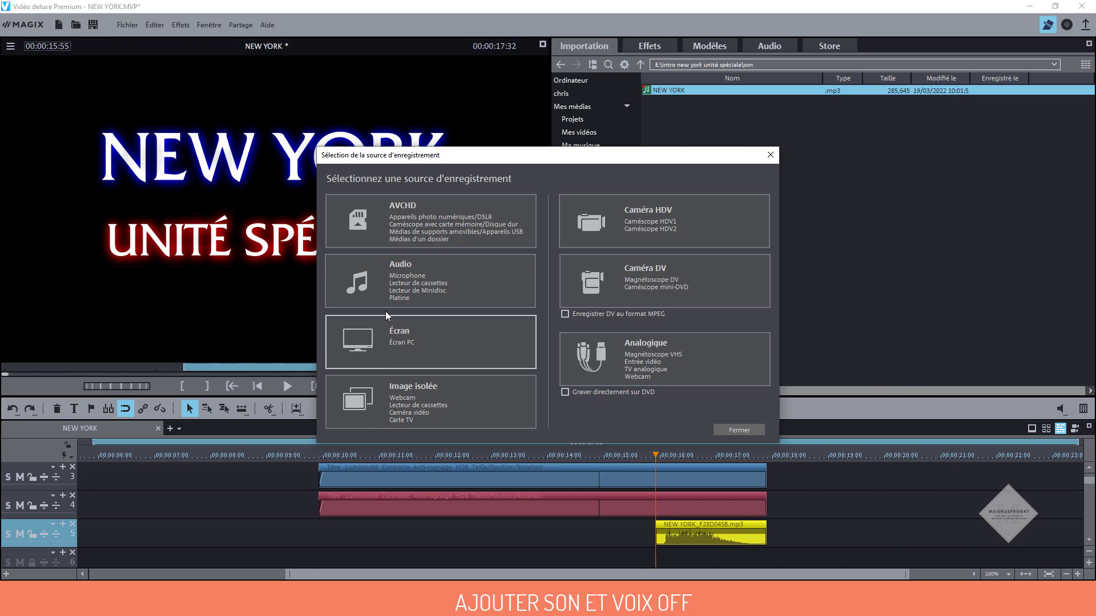
left_click(402, 284)
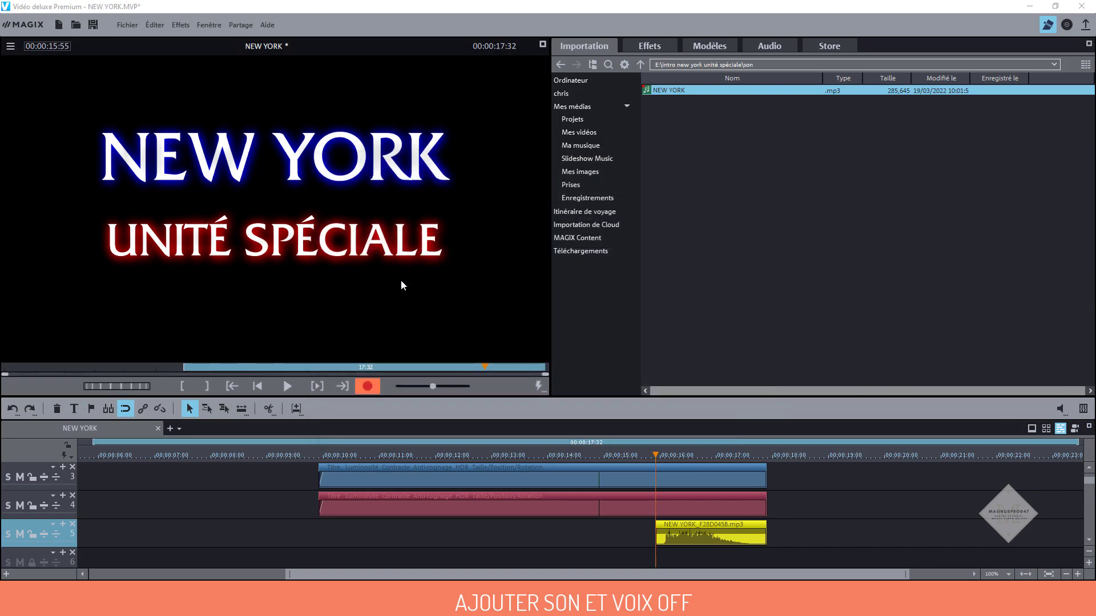
left_click_drag(809, 98, 873, 111)
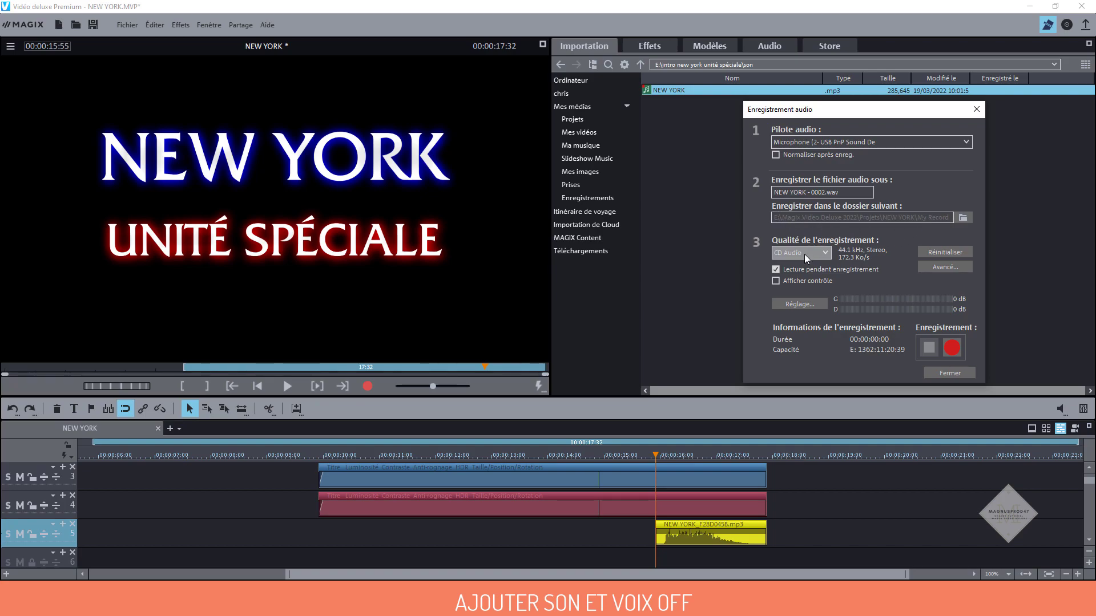
left_click(775, 281)
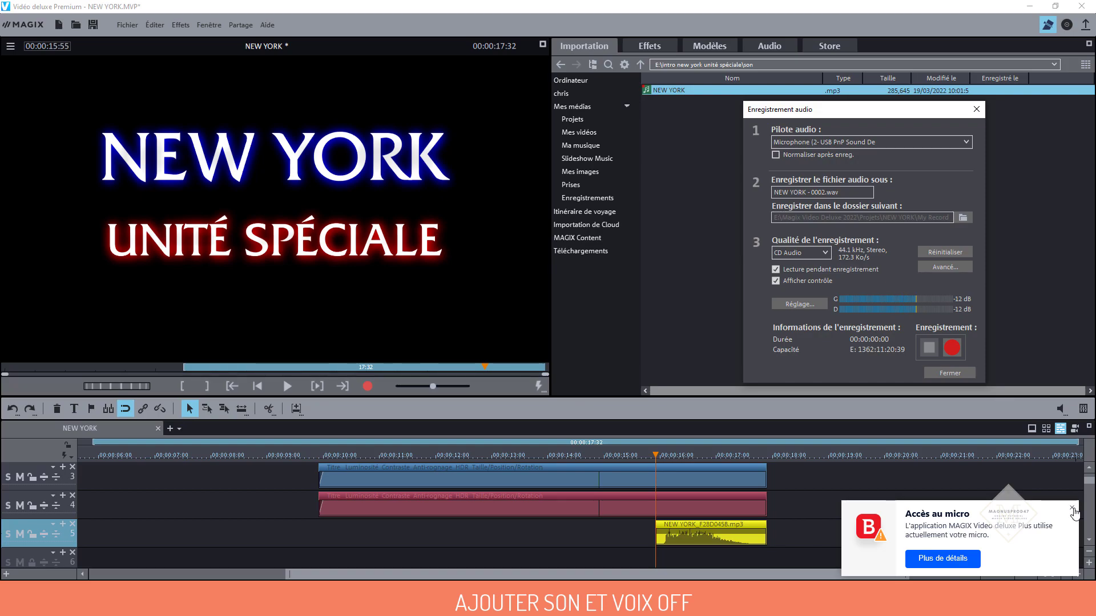
left_click(1071, 508)
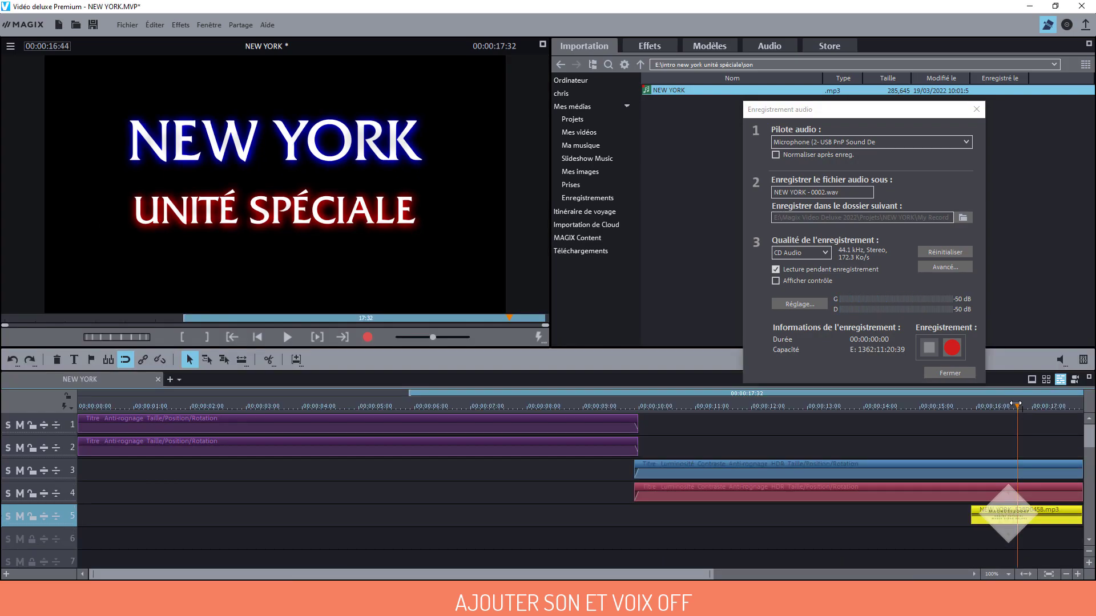
Record a voice-over of about 5 seconds from the start of the film and keep the take.
left_click_drag(1017, 407, 993, 406)
left_click(258, 336)
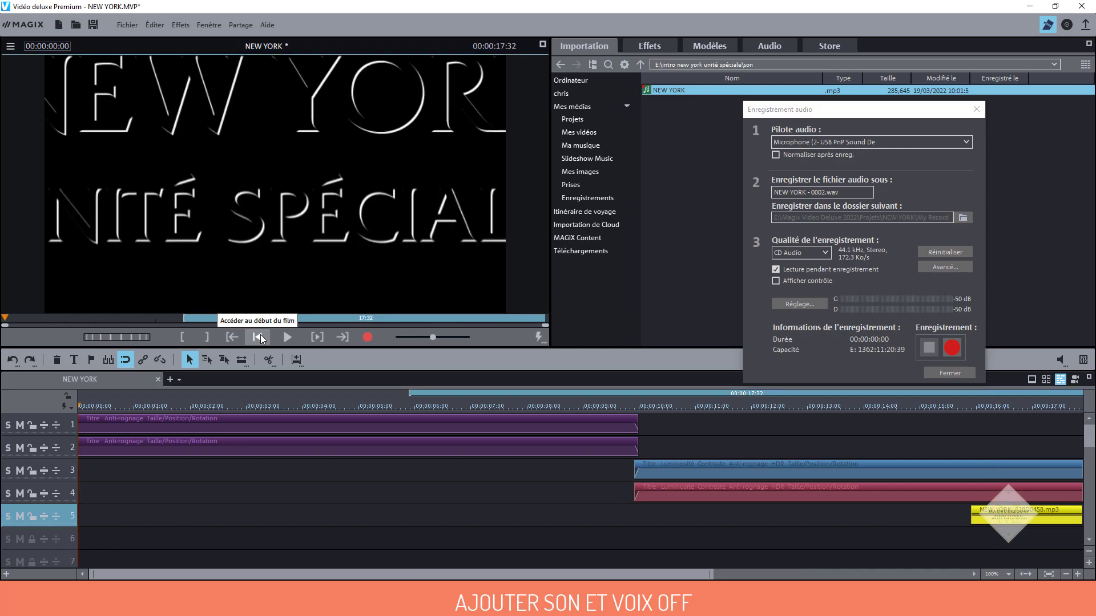
left_click(952, 347)
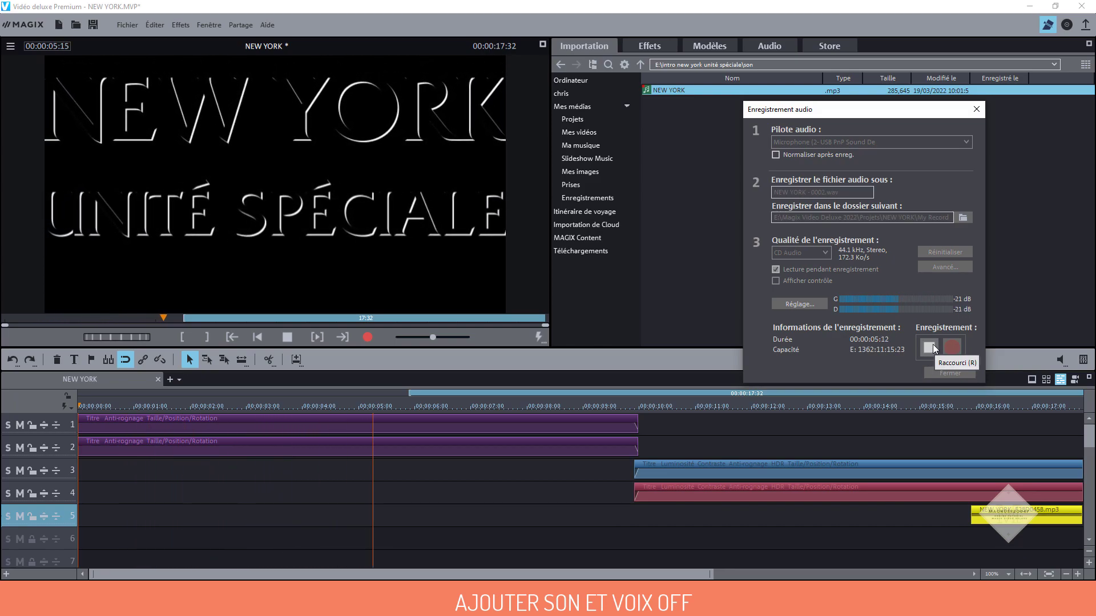
left_click(933, 348)
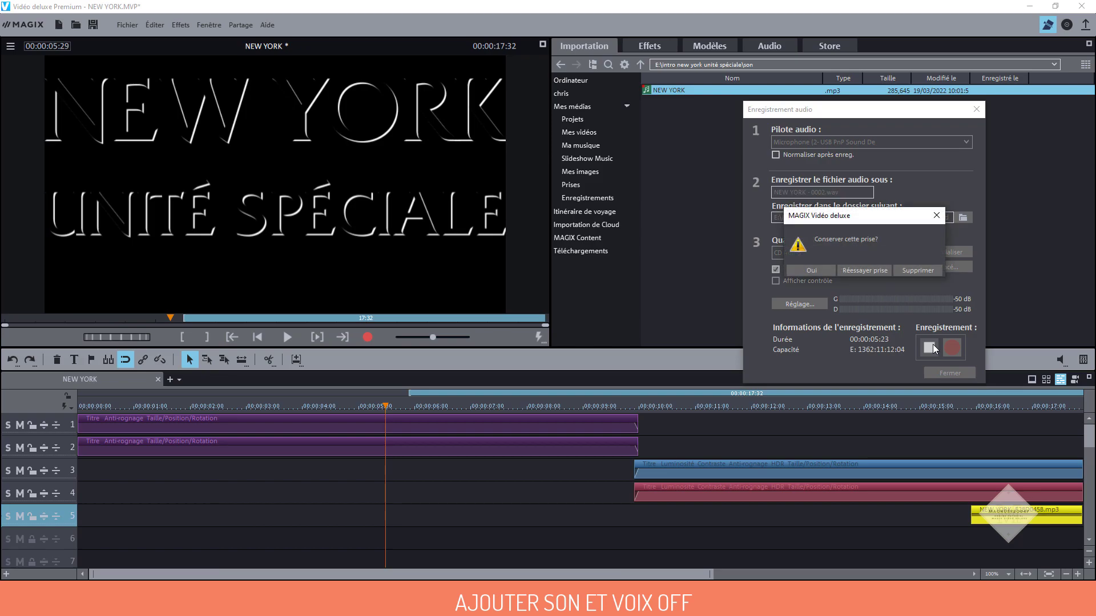
left_click(806, 272)
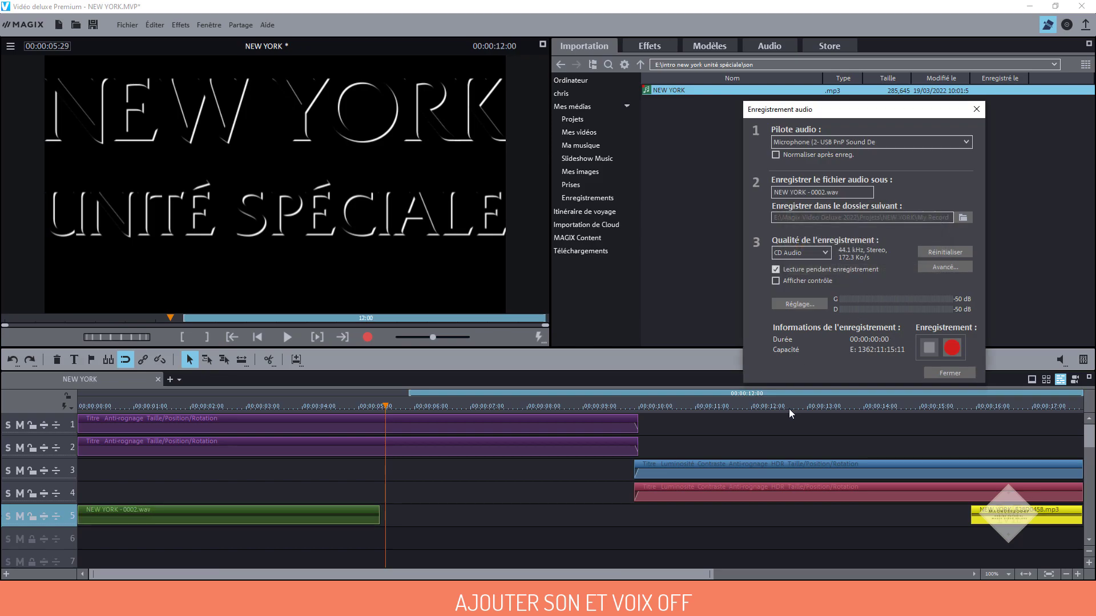
Move the recorded voice-over along track 5 so that it starts together with the glowing titles on tracks 3 and 4.
left_click_drag(386, 407, 223, 414)
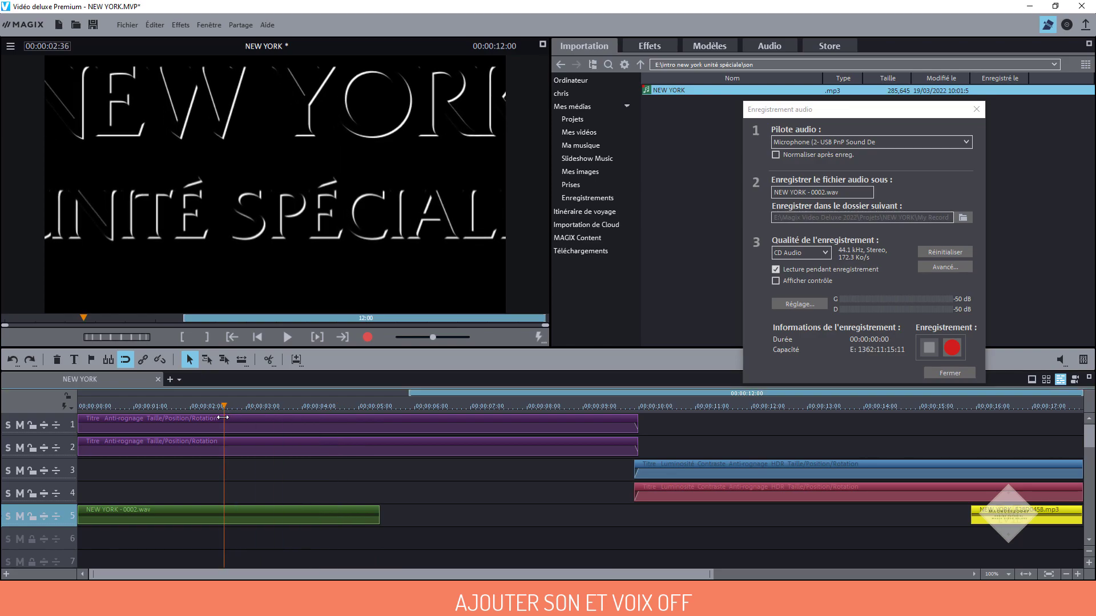
left_click(1077, 574)
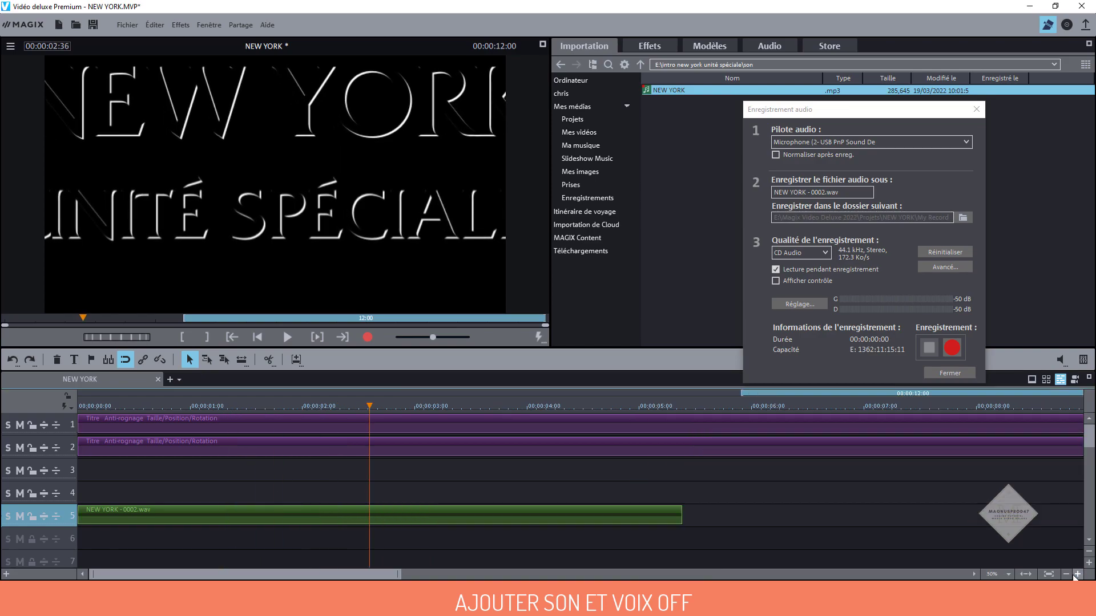
left_click(1088, 563)
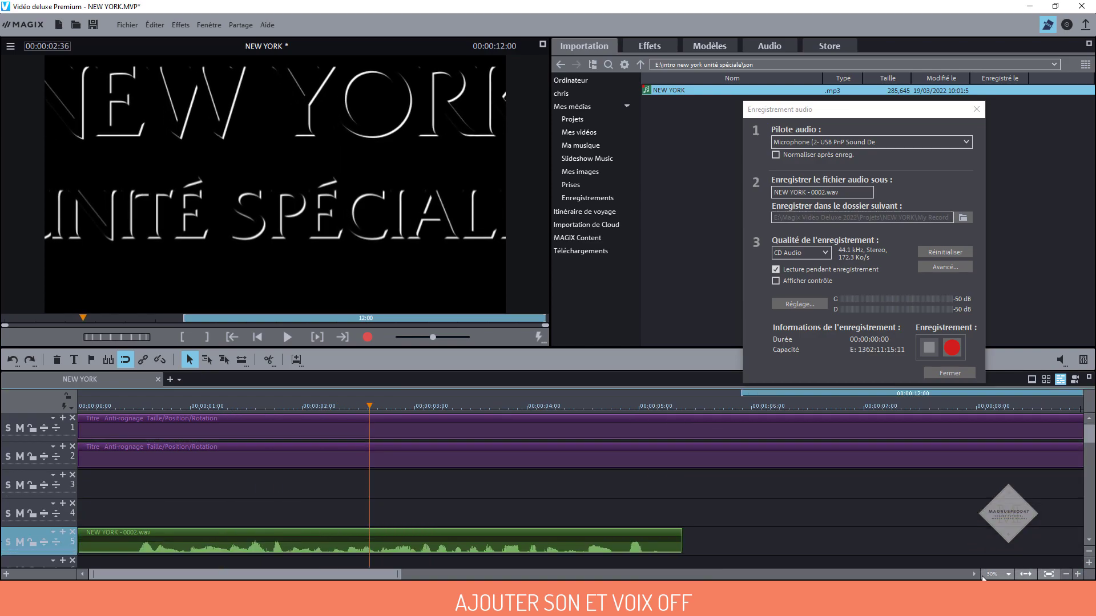
left_click(1066, 574)
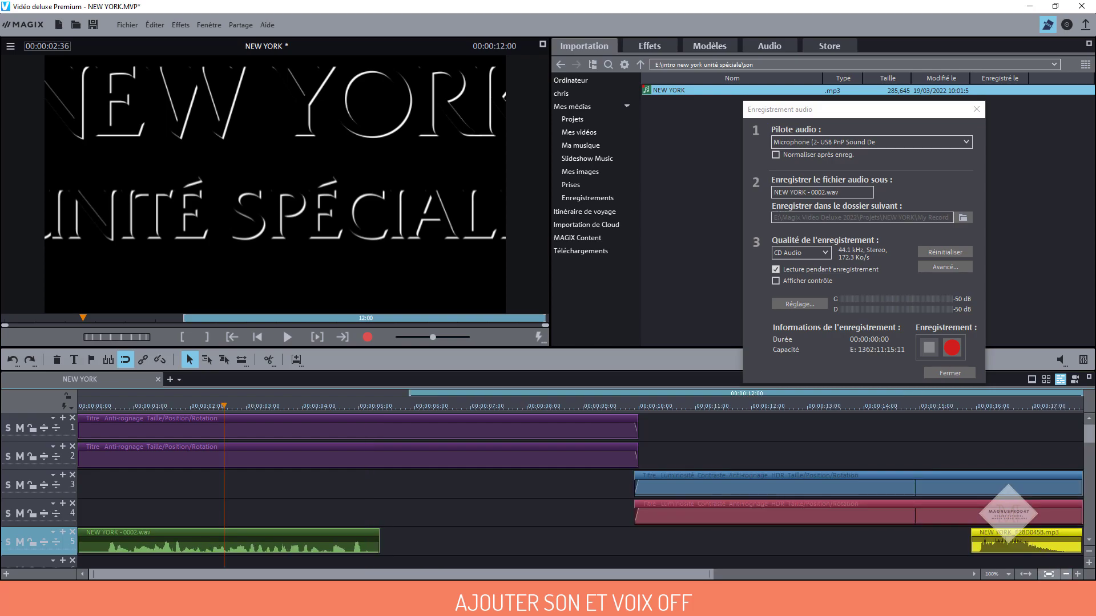
left_click_drag(309, 528, 870, 539)
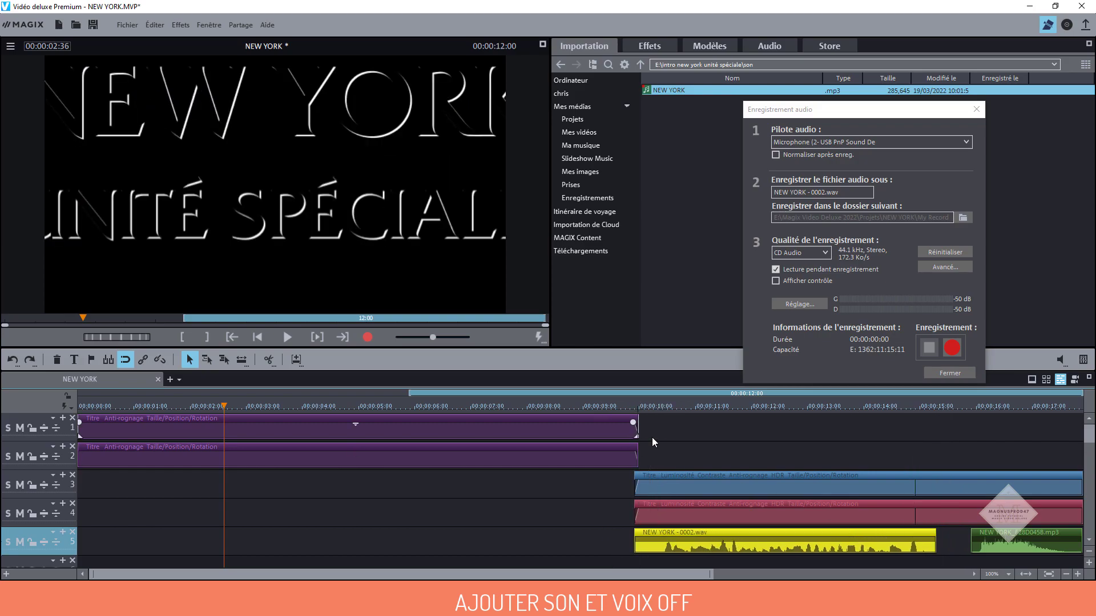
Play the voice-over with the titles from 00:00:10:24, stop playback and close the audio recording dialog.
left_click(660, 406)
left_click(285, 339)
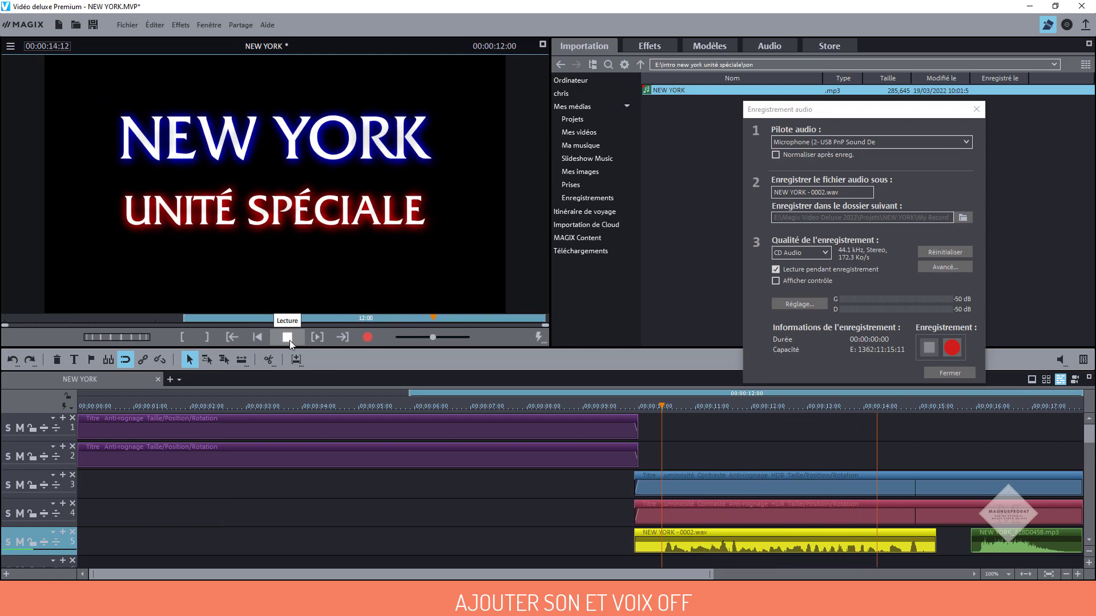
left_click(290, 340)
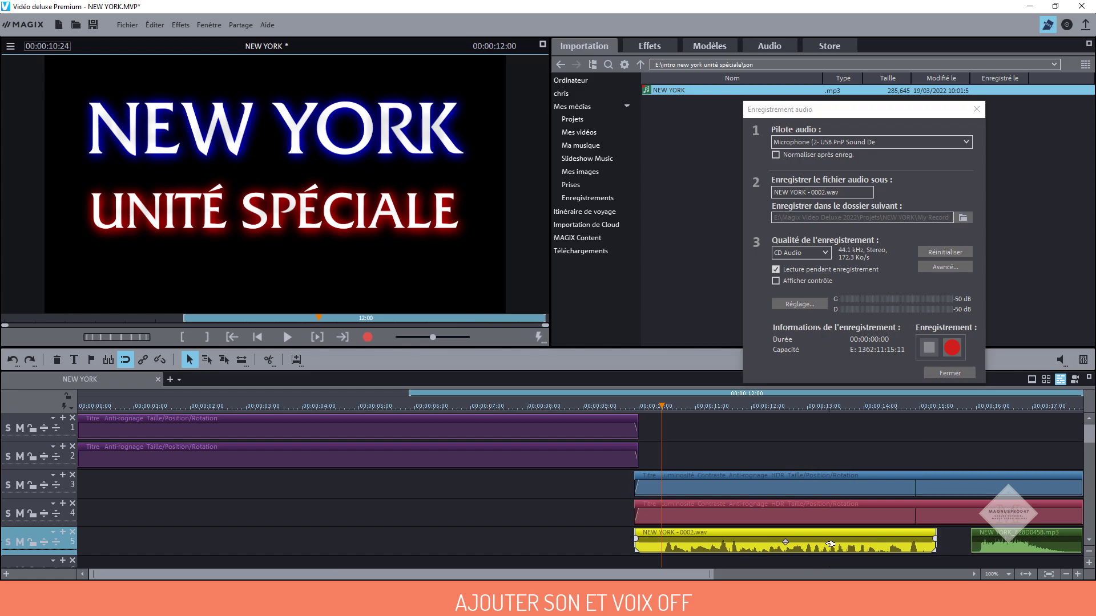
left_click(952, 373)
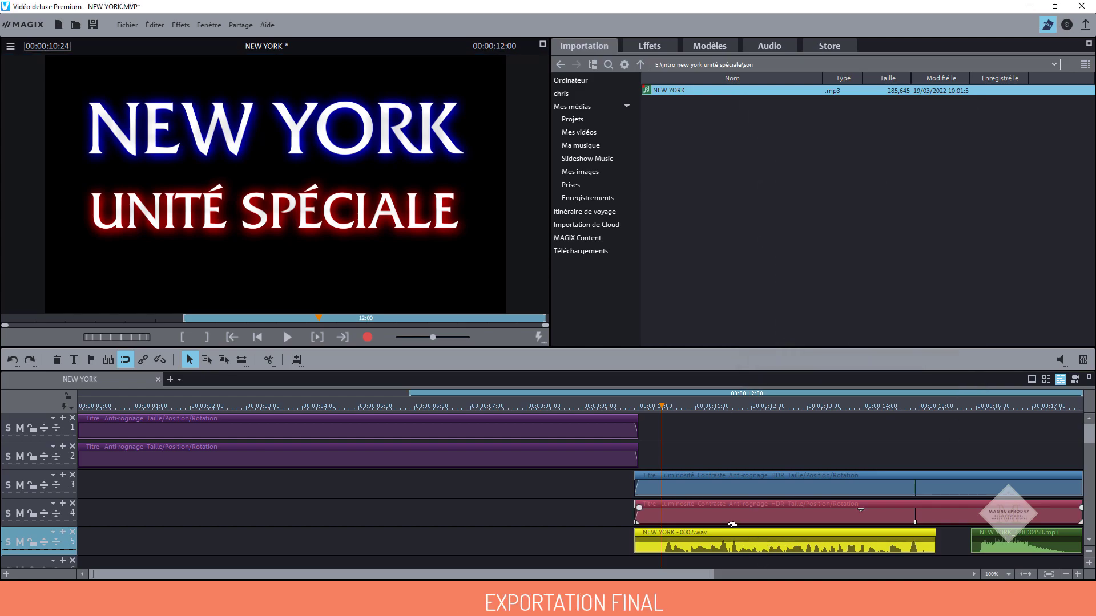
Start exporting the film as an MPEG-4 video.
left_click(122, 26)
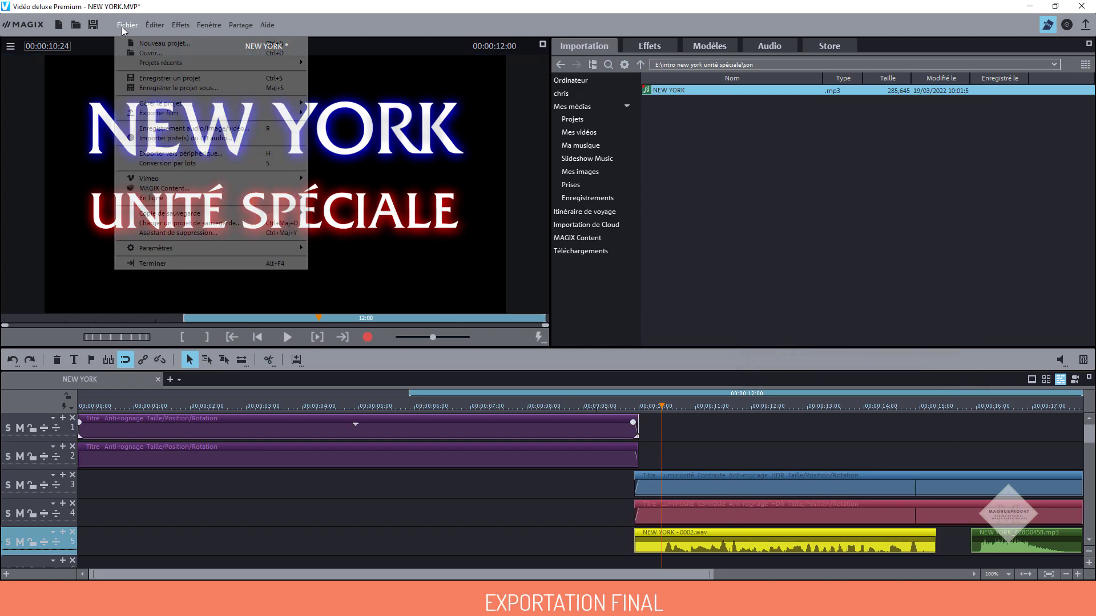
mouse_move(145, 116)
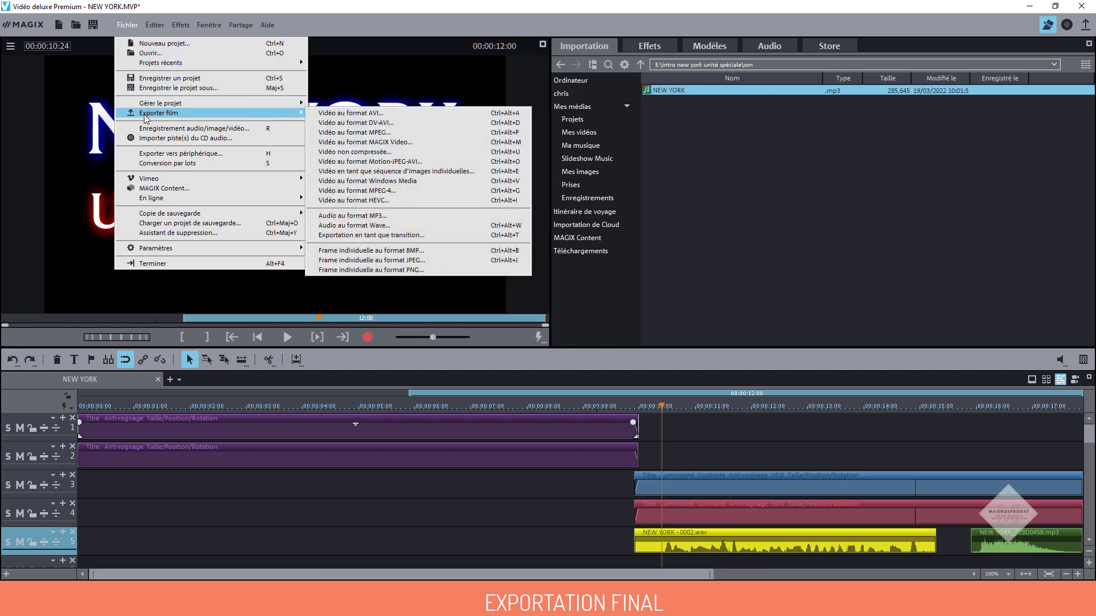
left_click(374, 191)
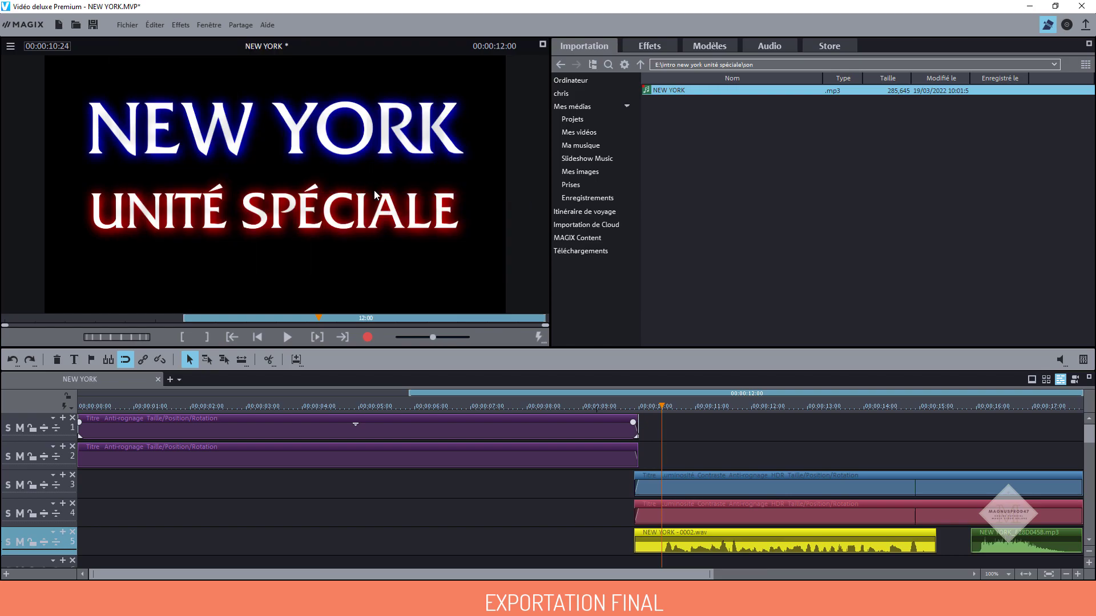